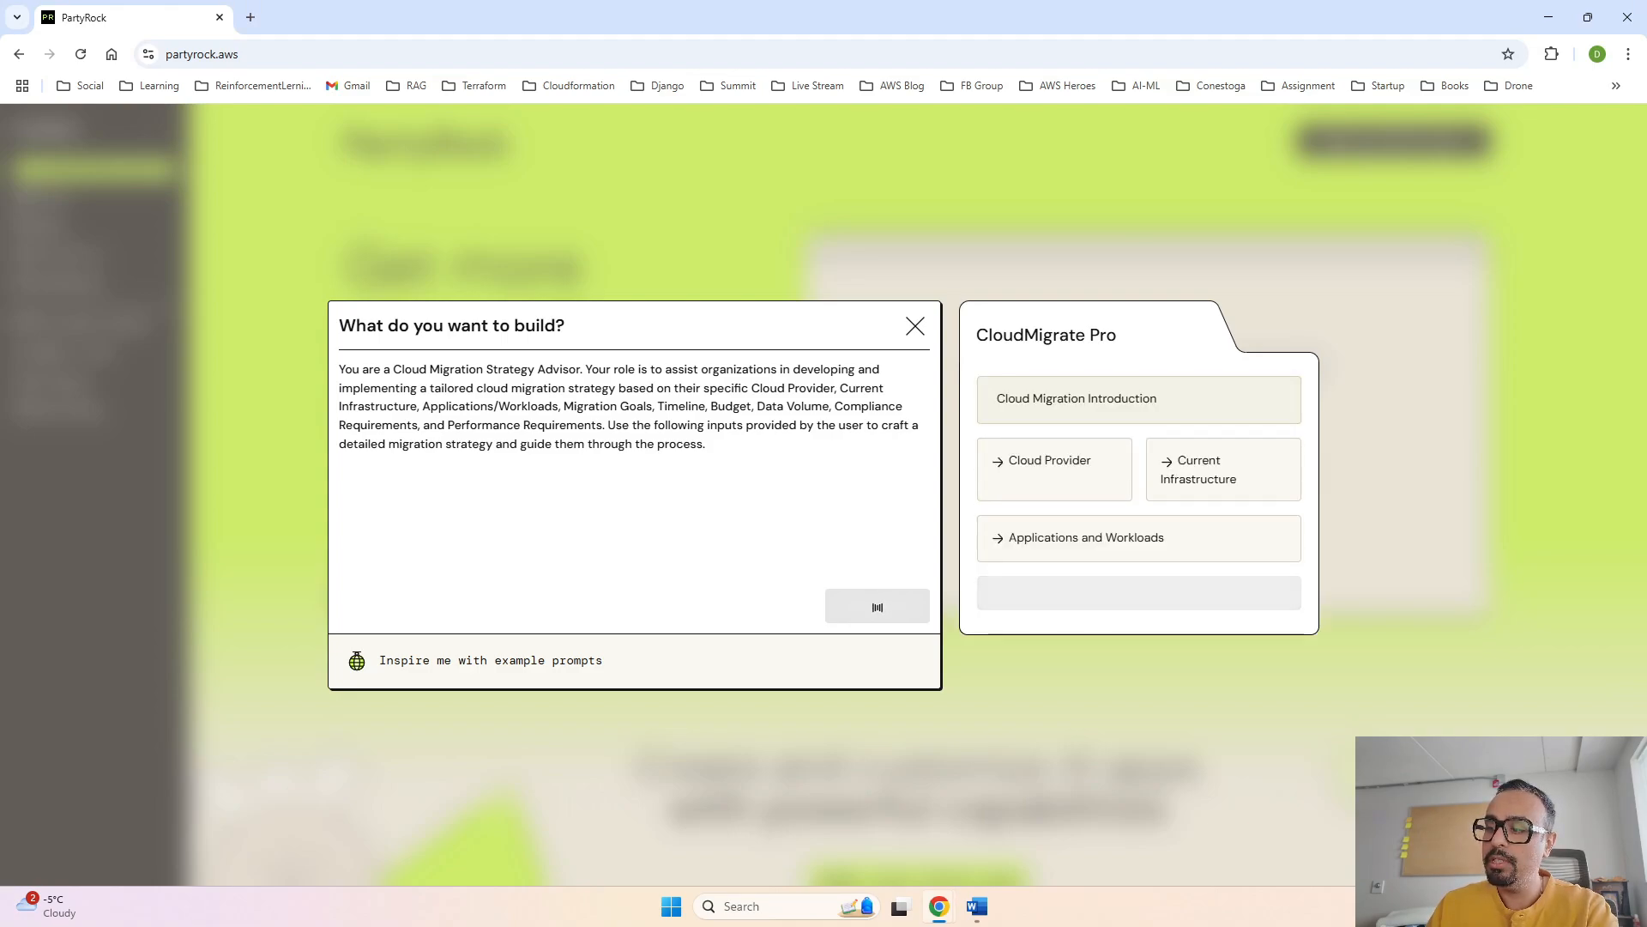
{"action": "key", "text": "super+d"}
{"action": "key", "text": "super+d"}
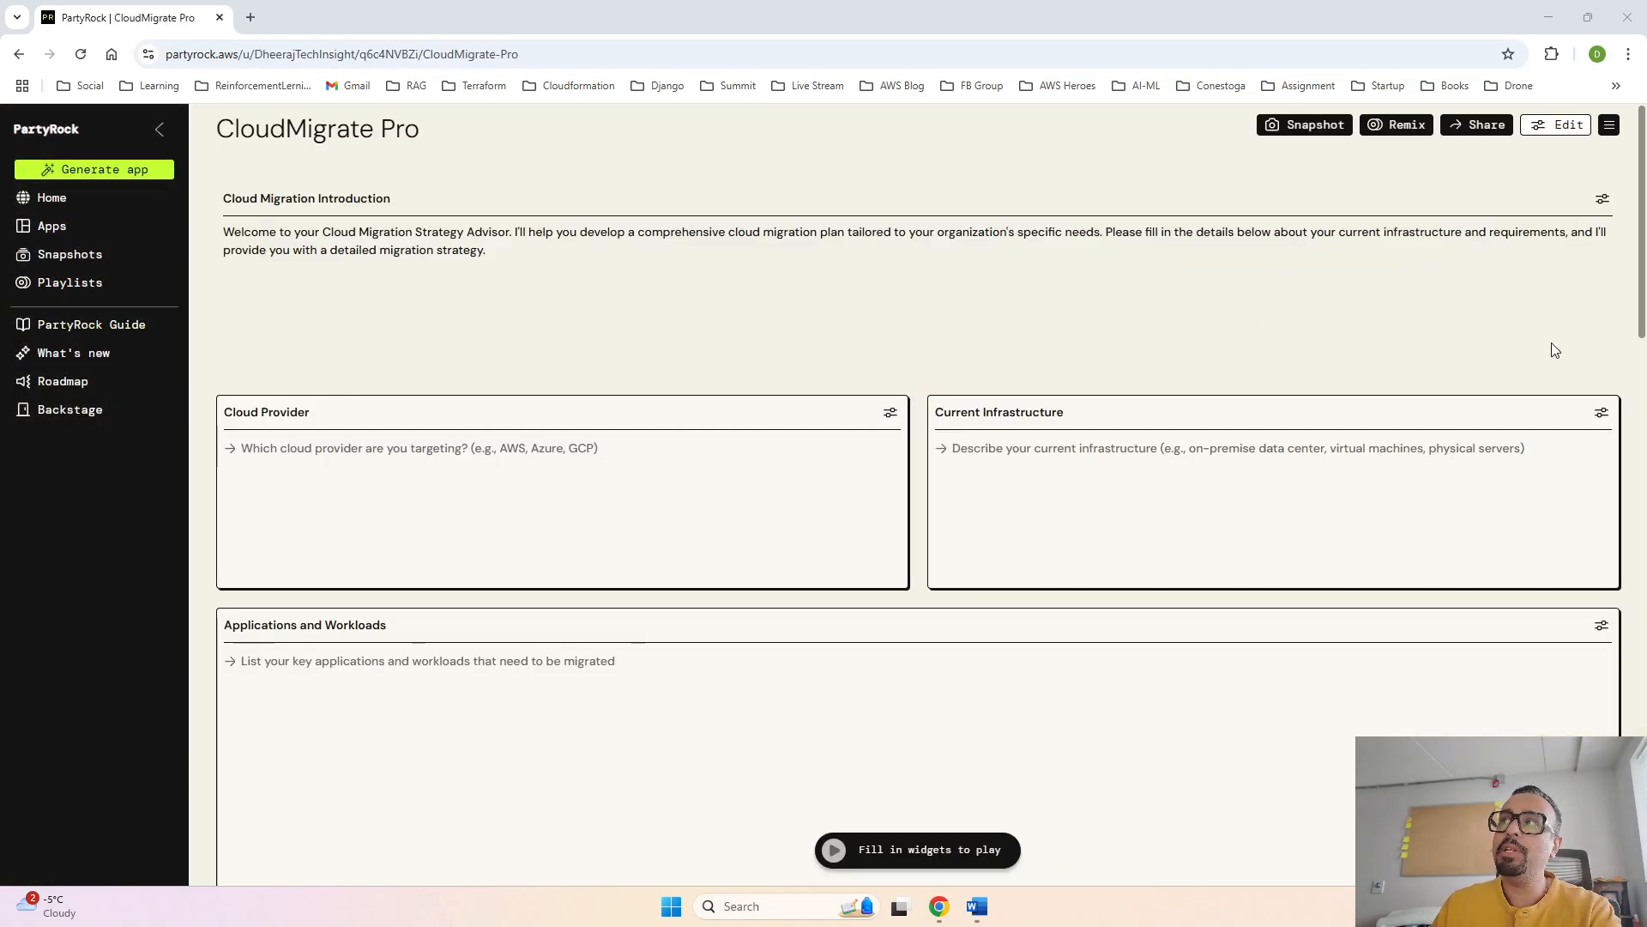
- Start editing the CloudMigrate Pro app and shorten the Cloud Migration Introduction widget to just fit its text
{"action": "left_click", "coordinate": [1571, 139]}
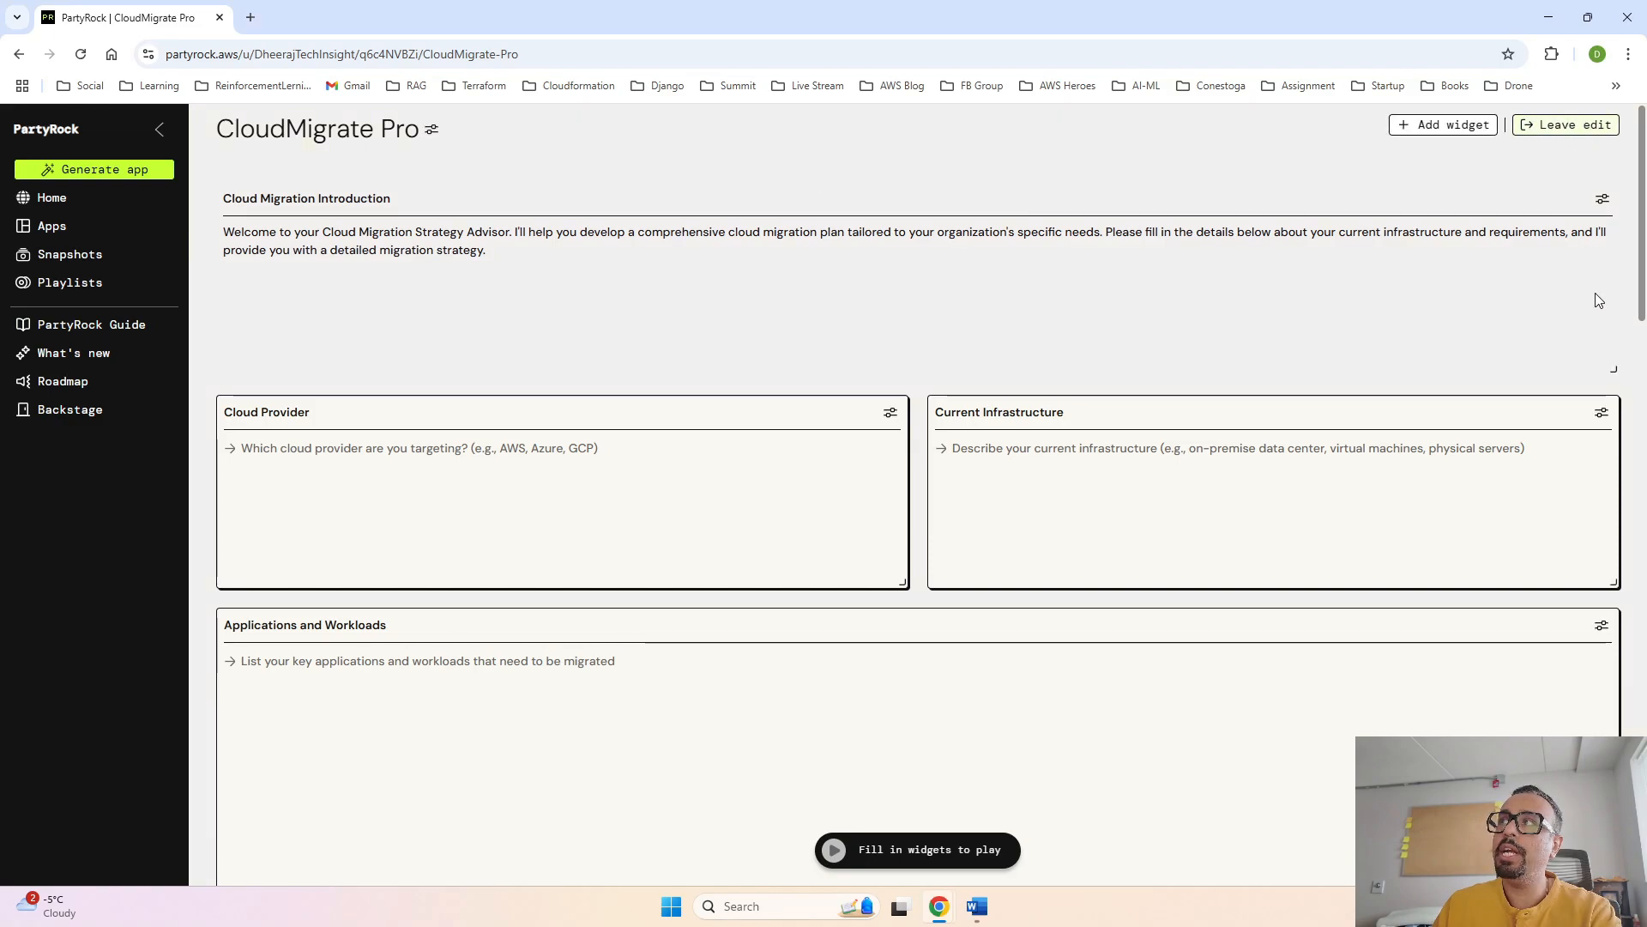
{"action": "left_click_drag", "start_coordinate": [1617, 386], "coordinate": [1611, 261]}
- Shrink the Applications and Workloads widget to half the layout width and the same height as the Cloud Provider widget
{"action": "scroll", "coordinate": [919, 563], "scroll_direction": "down", "scroll_amount": 2}
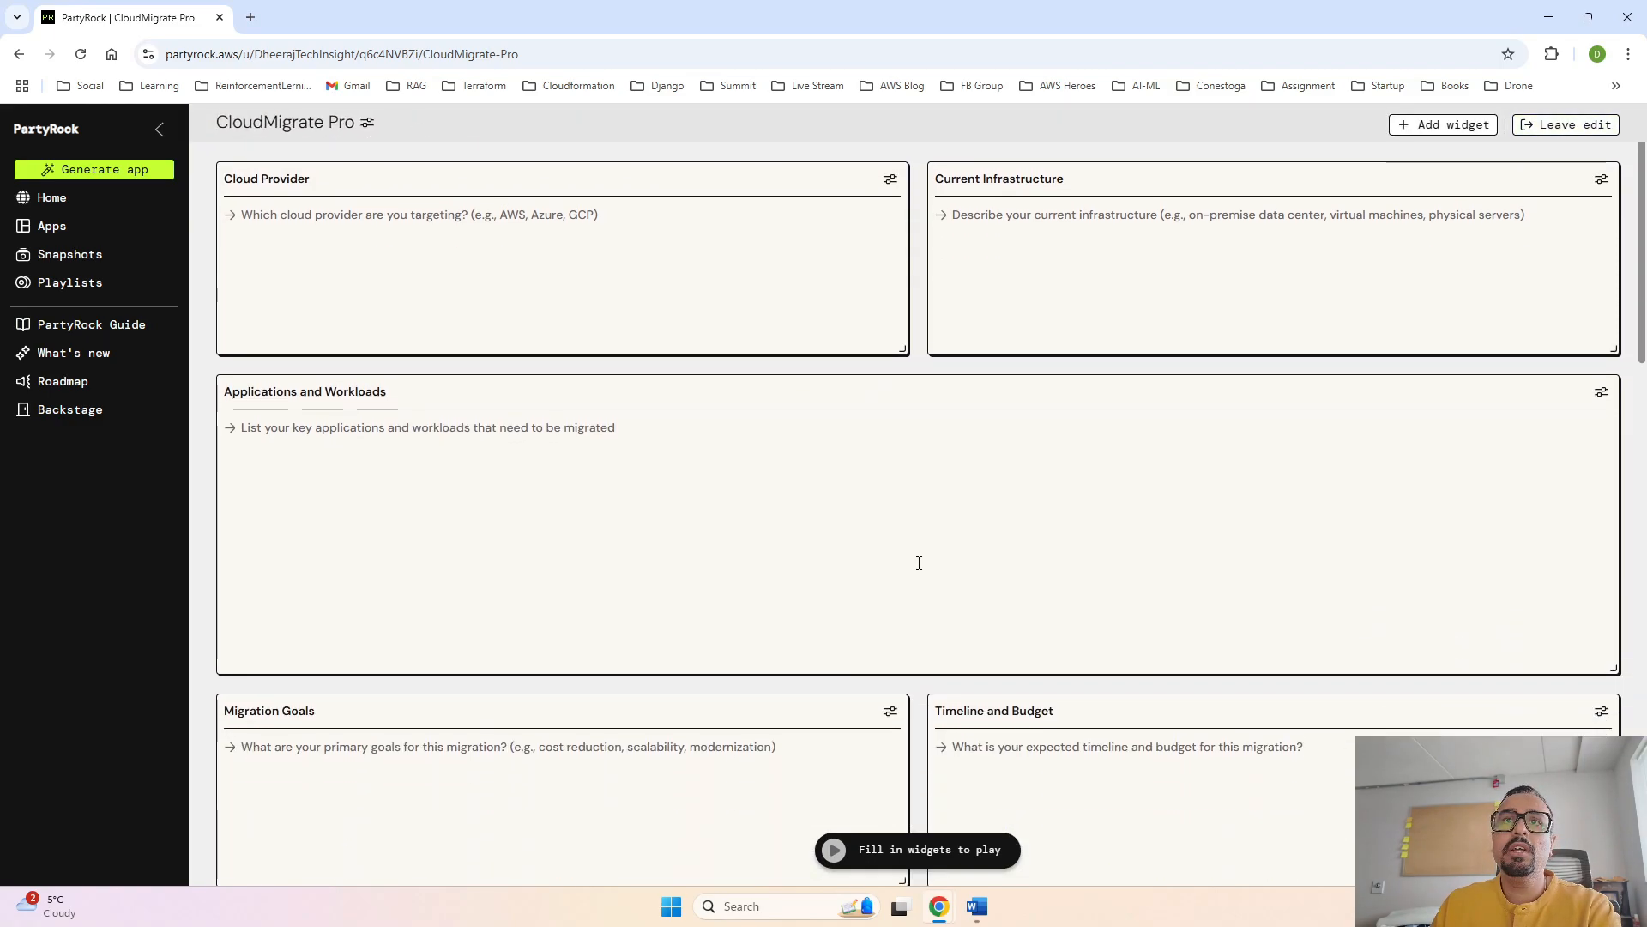
{"action": "scroll", "coordinate": [919, 561], "scroll_direction": "up", "scroll_amount": 1}
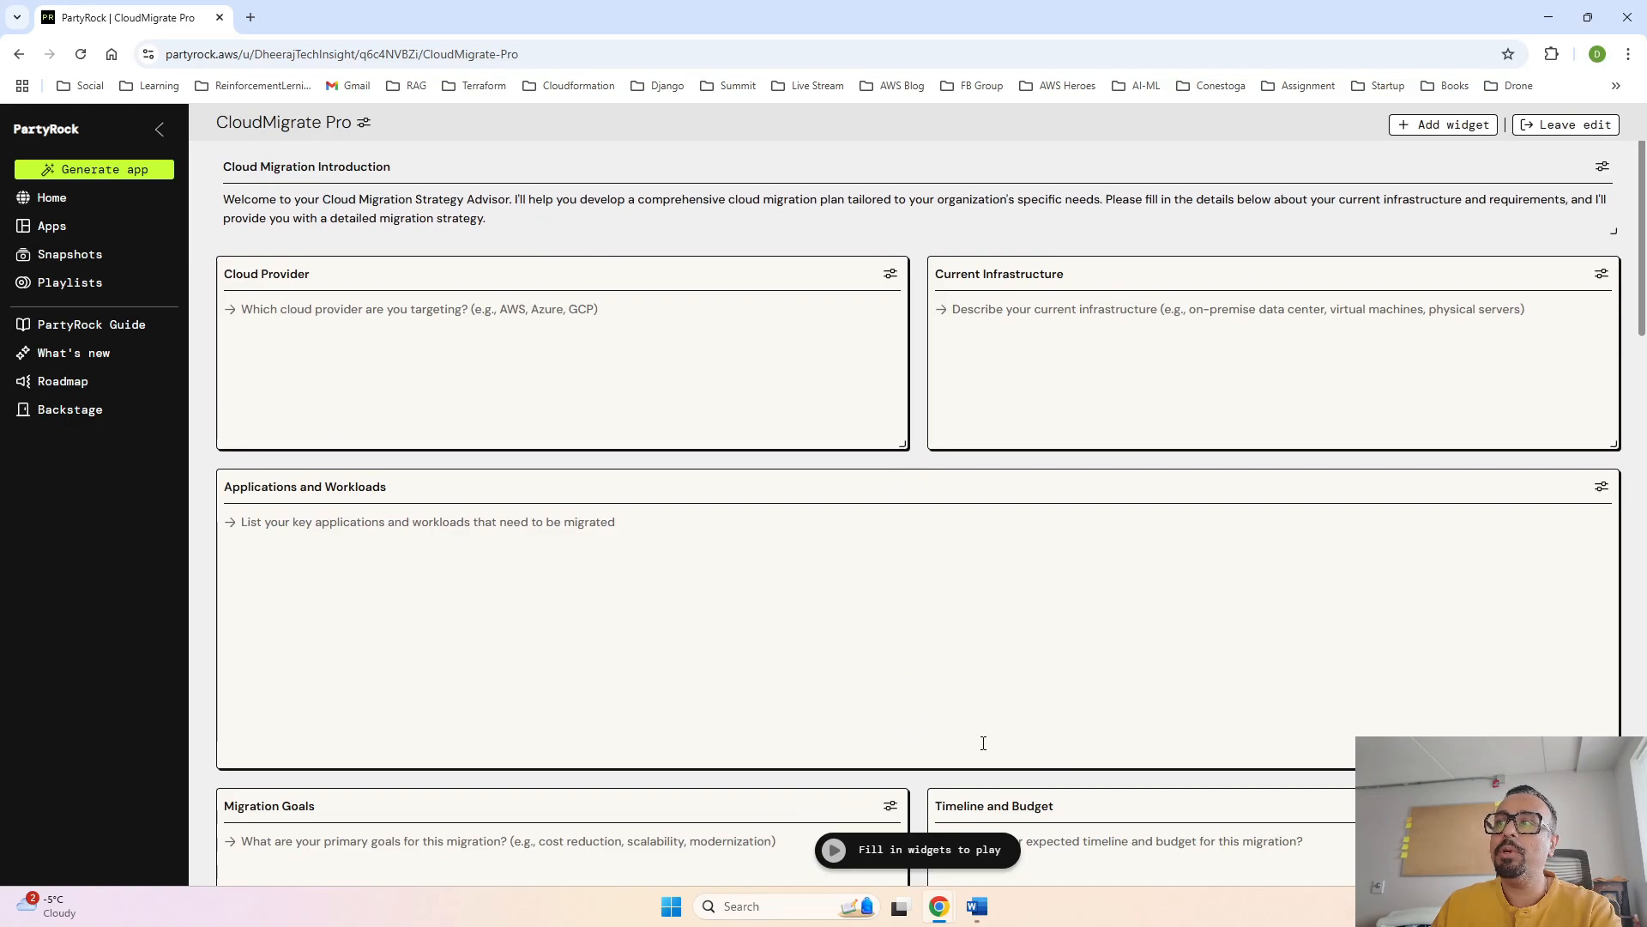
{"action": "scroll", "coordinate": [983, 743], "scroll_direction": "down", "scroll_amount": 1}
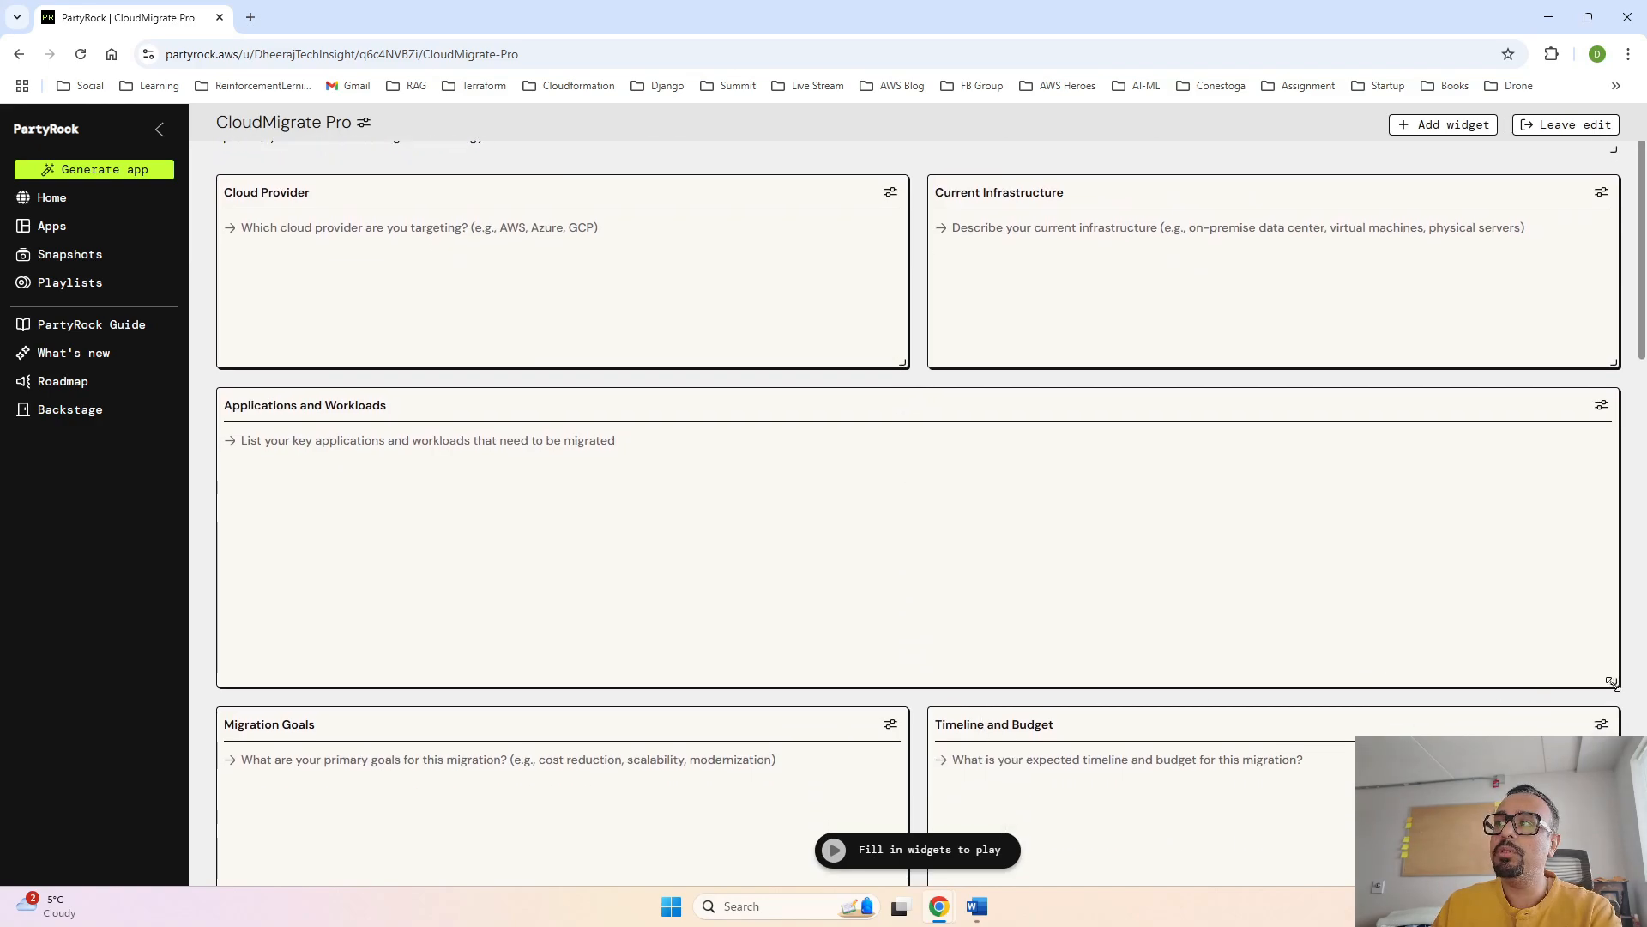
{"action": "left_click_drag", "start_coordinate": [1611, 682], "coordinate": [908, 567]}
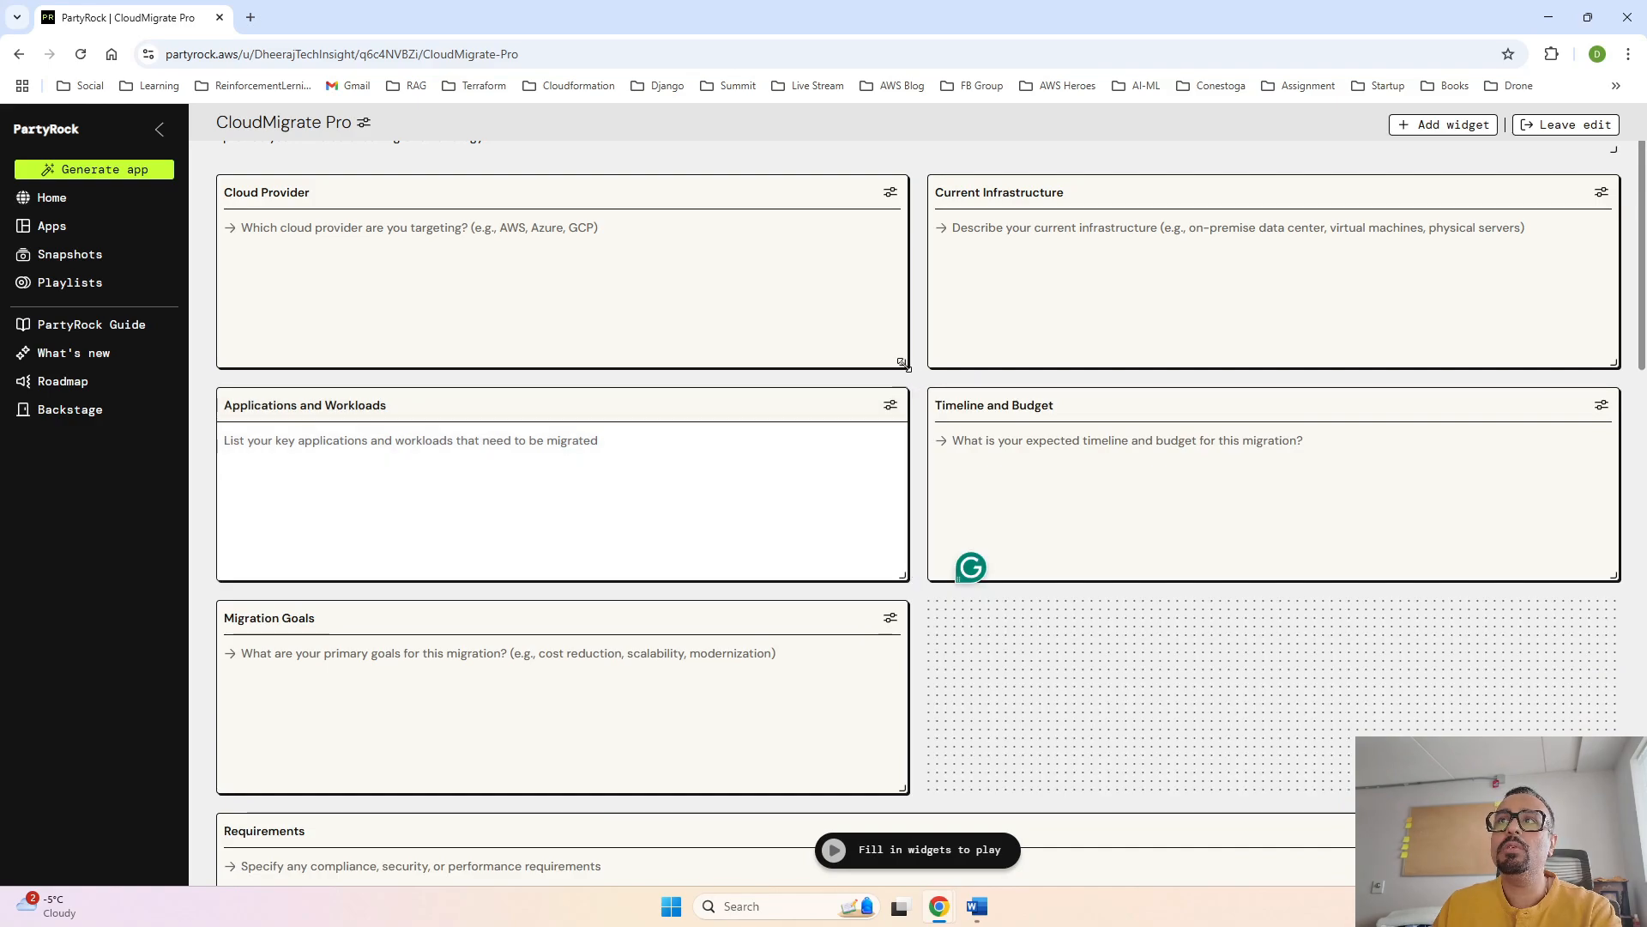
- Arrange Cloud Provider, Current Infrastructure, and Timeline and Budget side by side in one row, each a quarter of the layout width
{"action": "left_click_drag", "start_coordinate": [903, 364], "coordinate": [508, 366]}
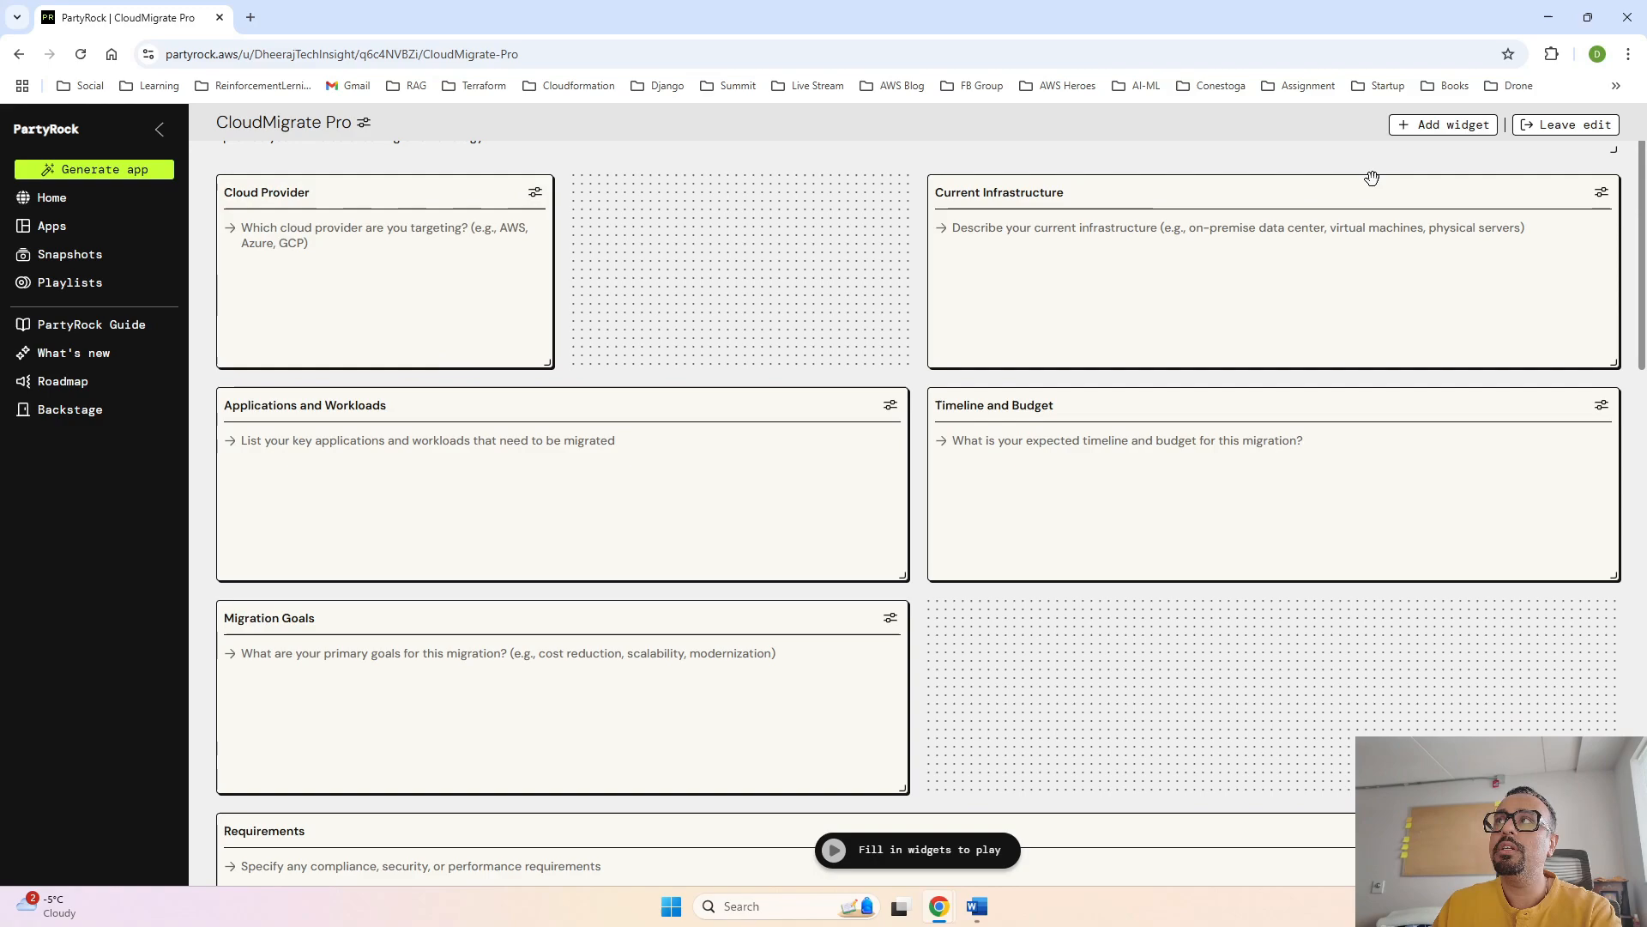
{"action": "left_click_drag", "start_coordinate": [1372, 177], "coordinate": [1017, 178]}
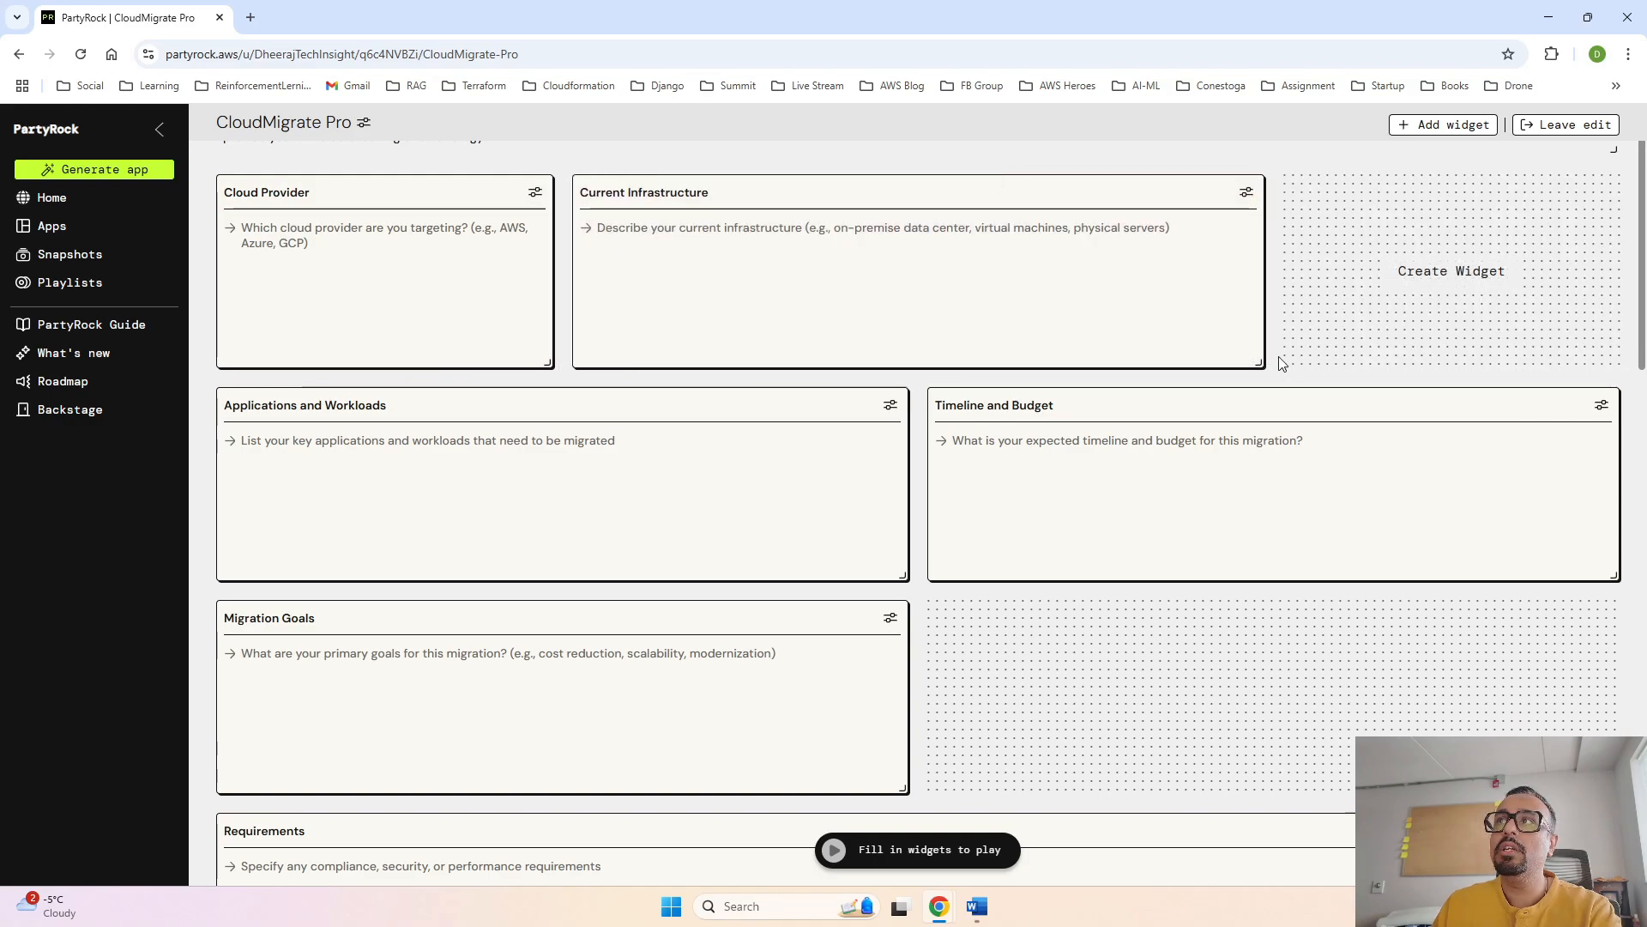
{"action": "left_click_drag", "start_coordinate": [1253, 361], "coordinate": [850, 356]}
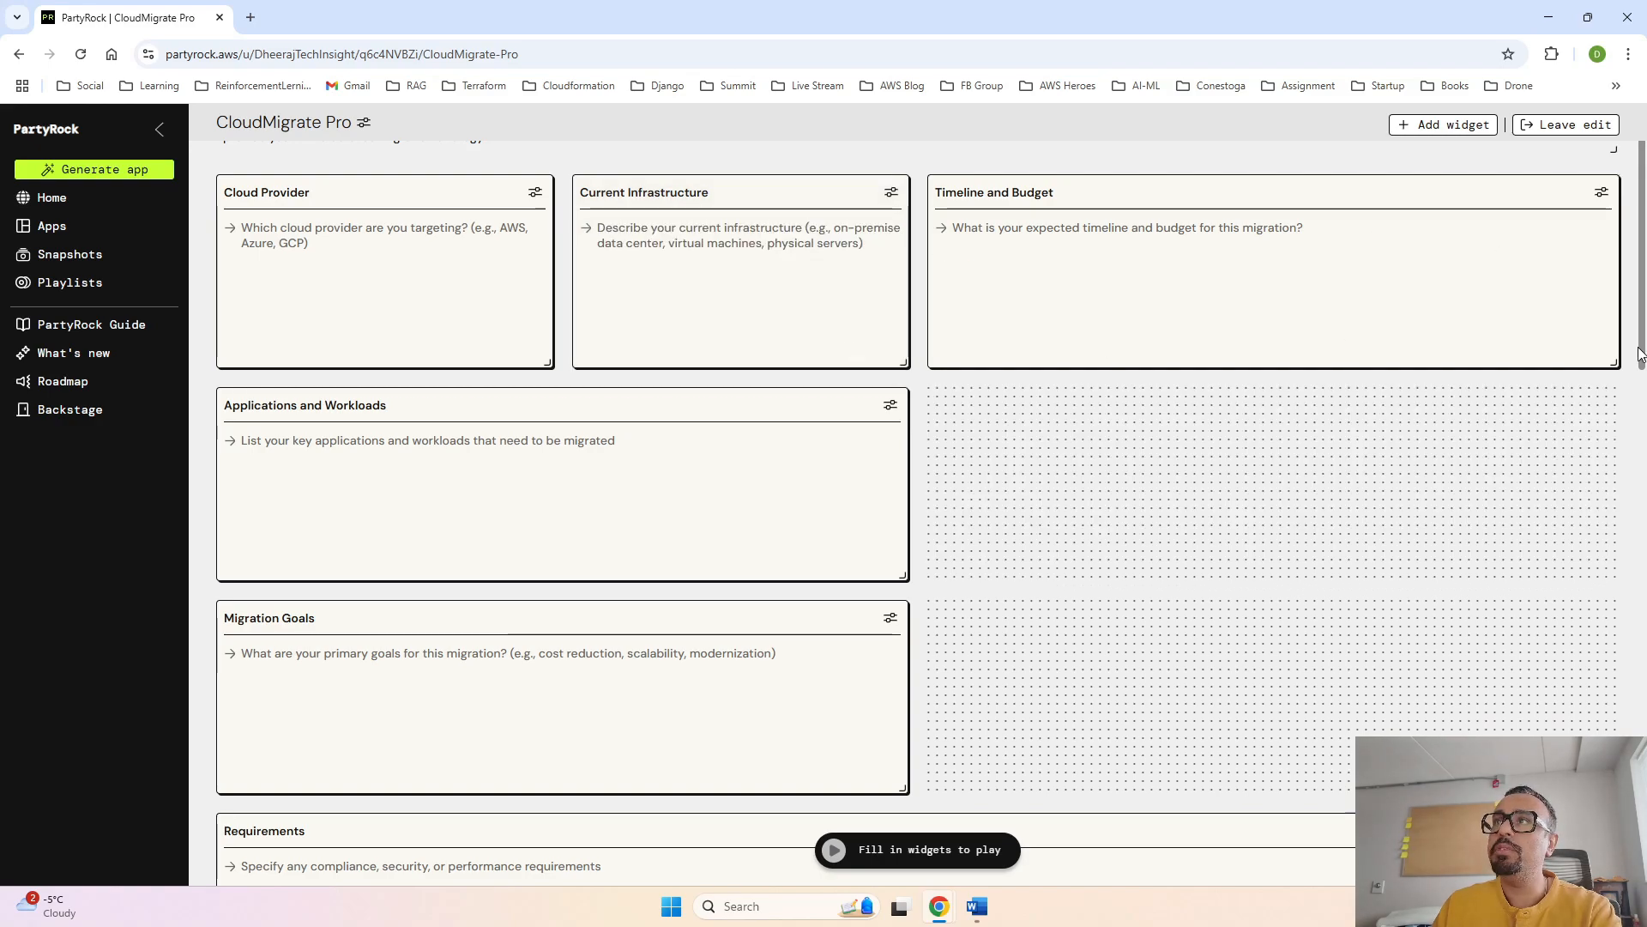
{"action": "left_click_drag", "start_coordinate": [1616, 365], "coordinate": [1090, 374]}
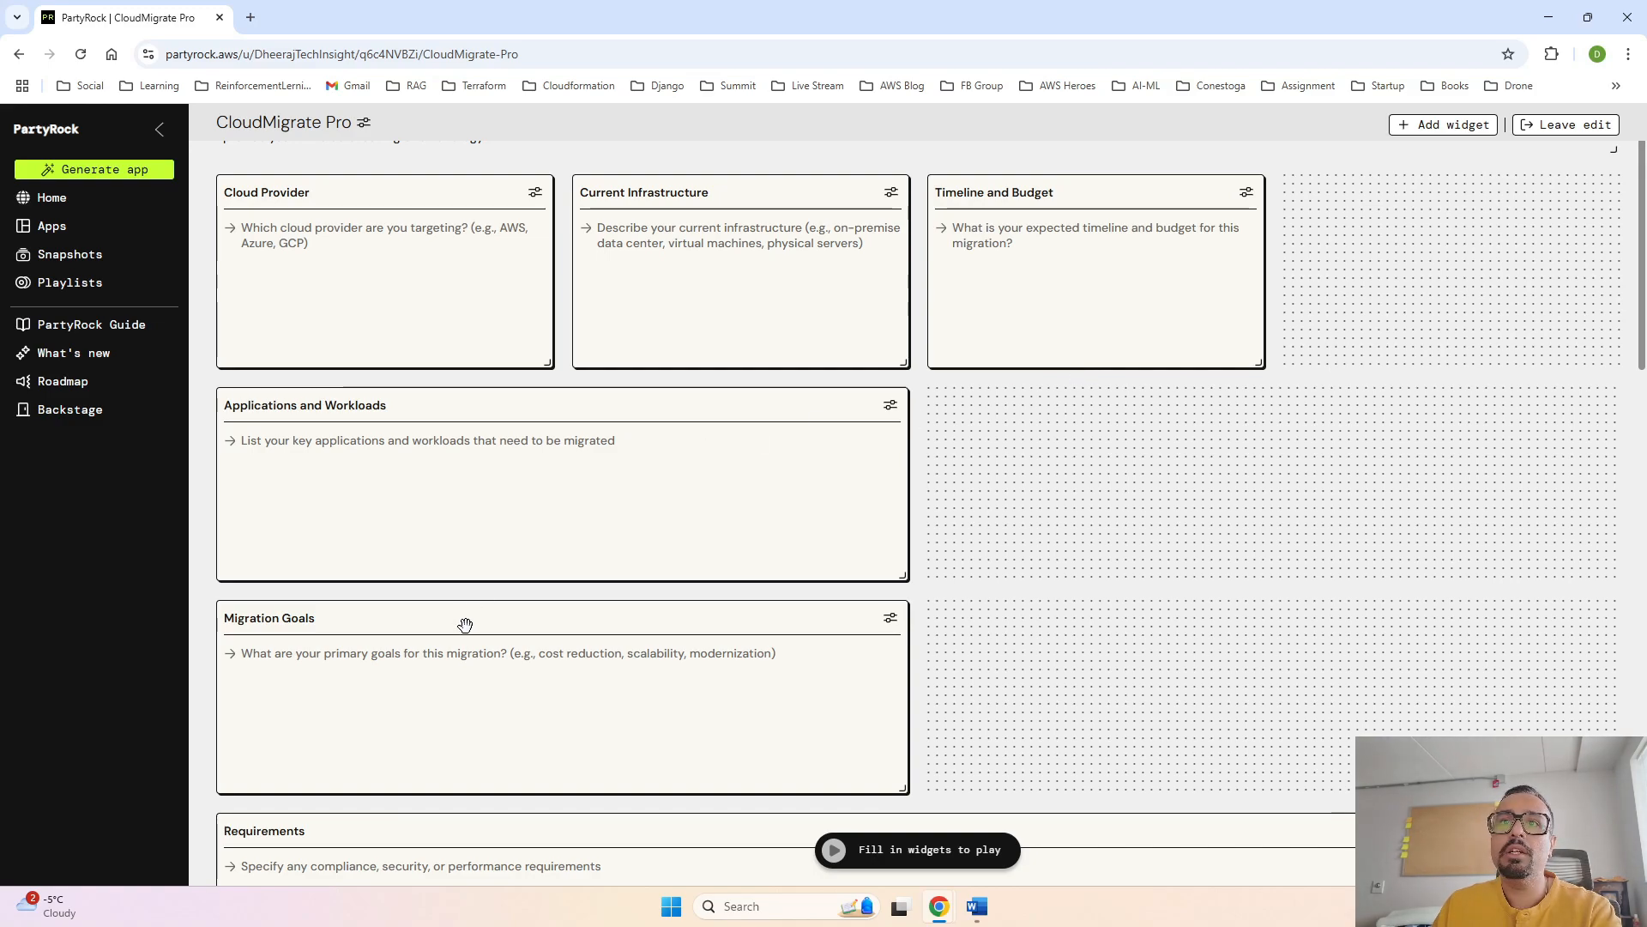
- Narrow the Migration Goals widget to quarter width and place it beside Timeline and Budget as the row's fourth widget
{"action": "left_click_drag", "start_coordinate": [465, 625], "coordinate": [1202, 416]}
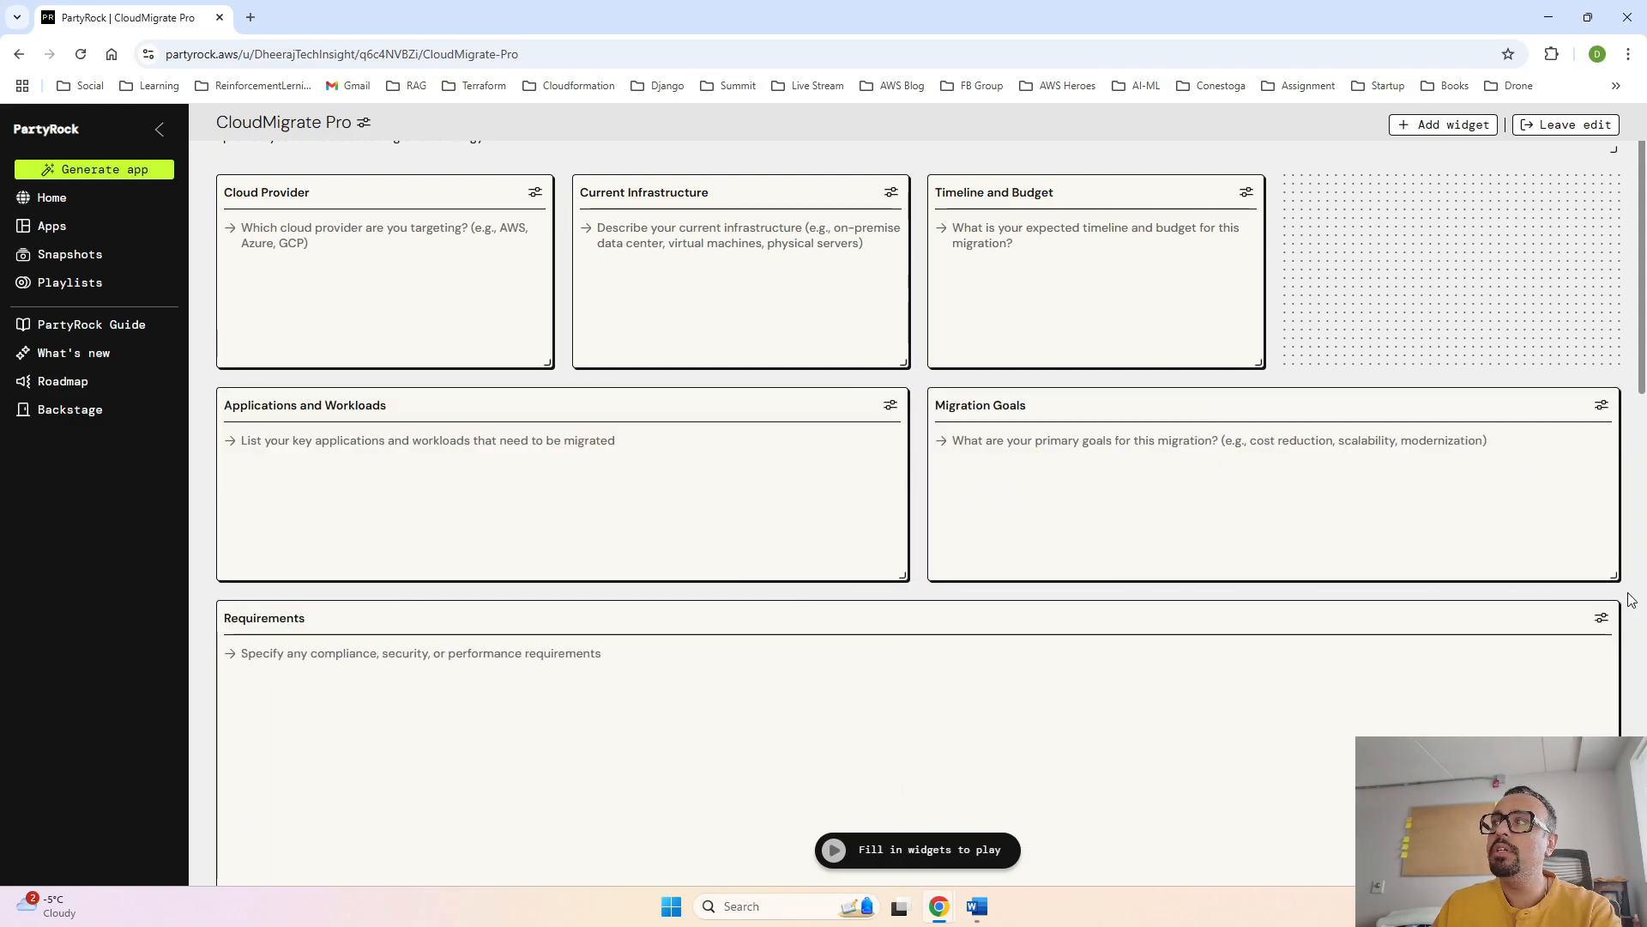
{"action": "left_click_drag", "start_coordinate": [1617, 578], "coordinate": [1099, 562]}
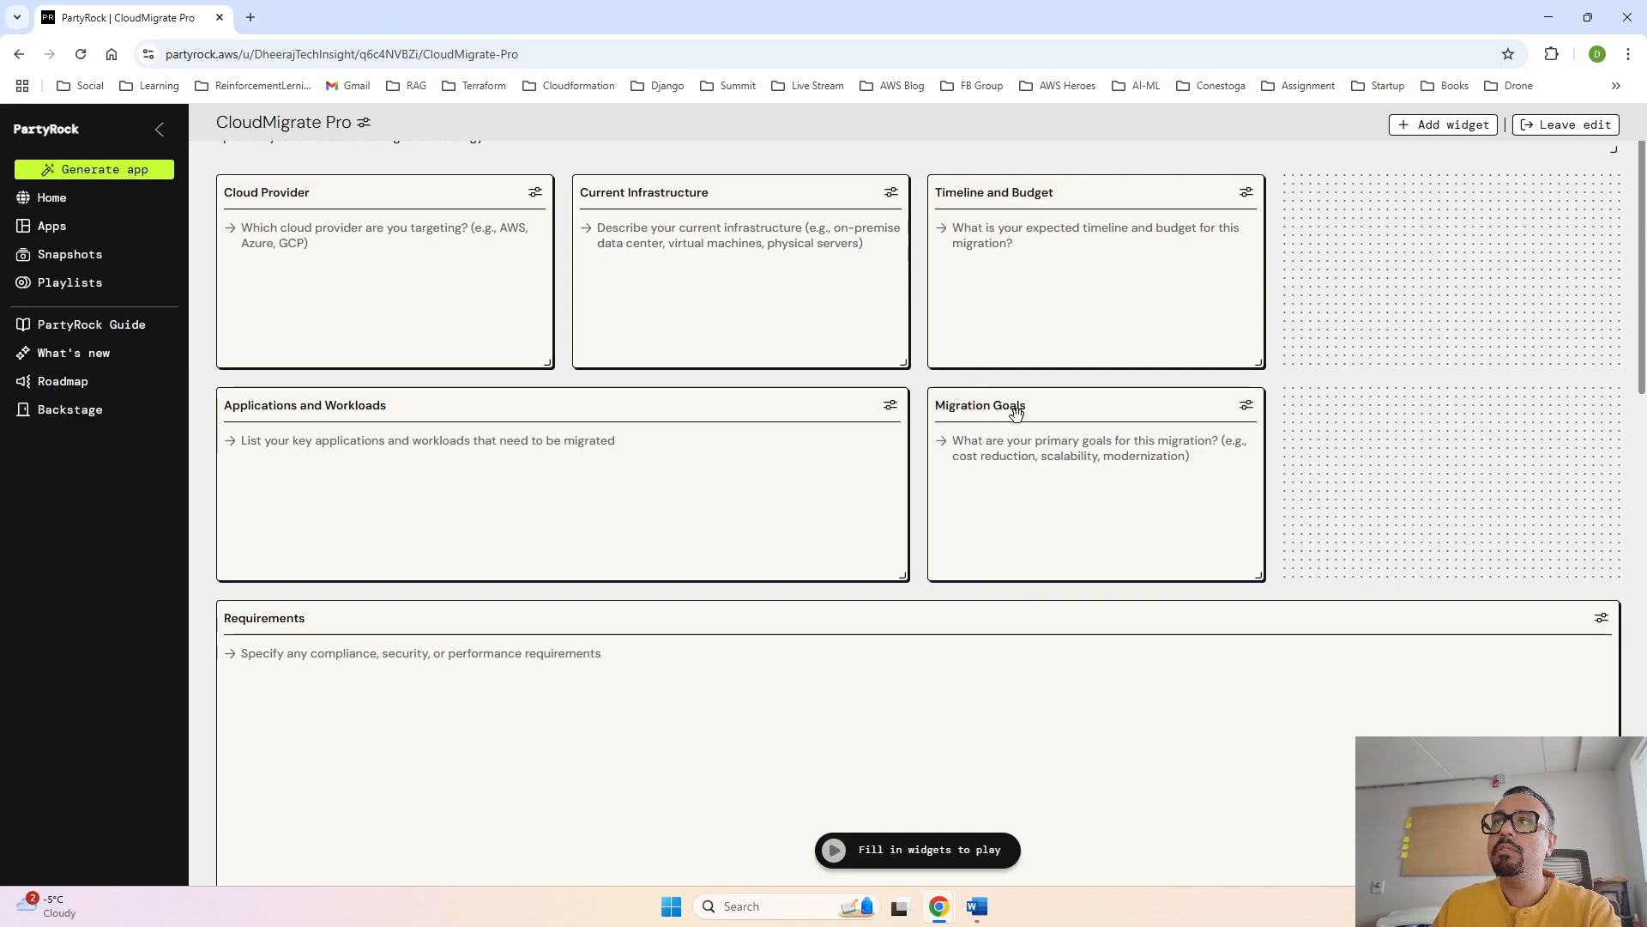
{"action": "left_click_drag", "start_coordinate": [1020, 412], "coordinate": [1476, 155]}
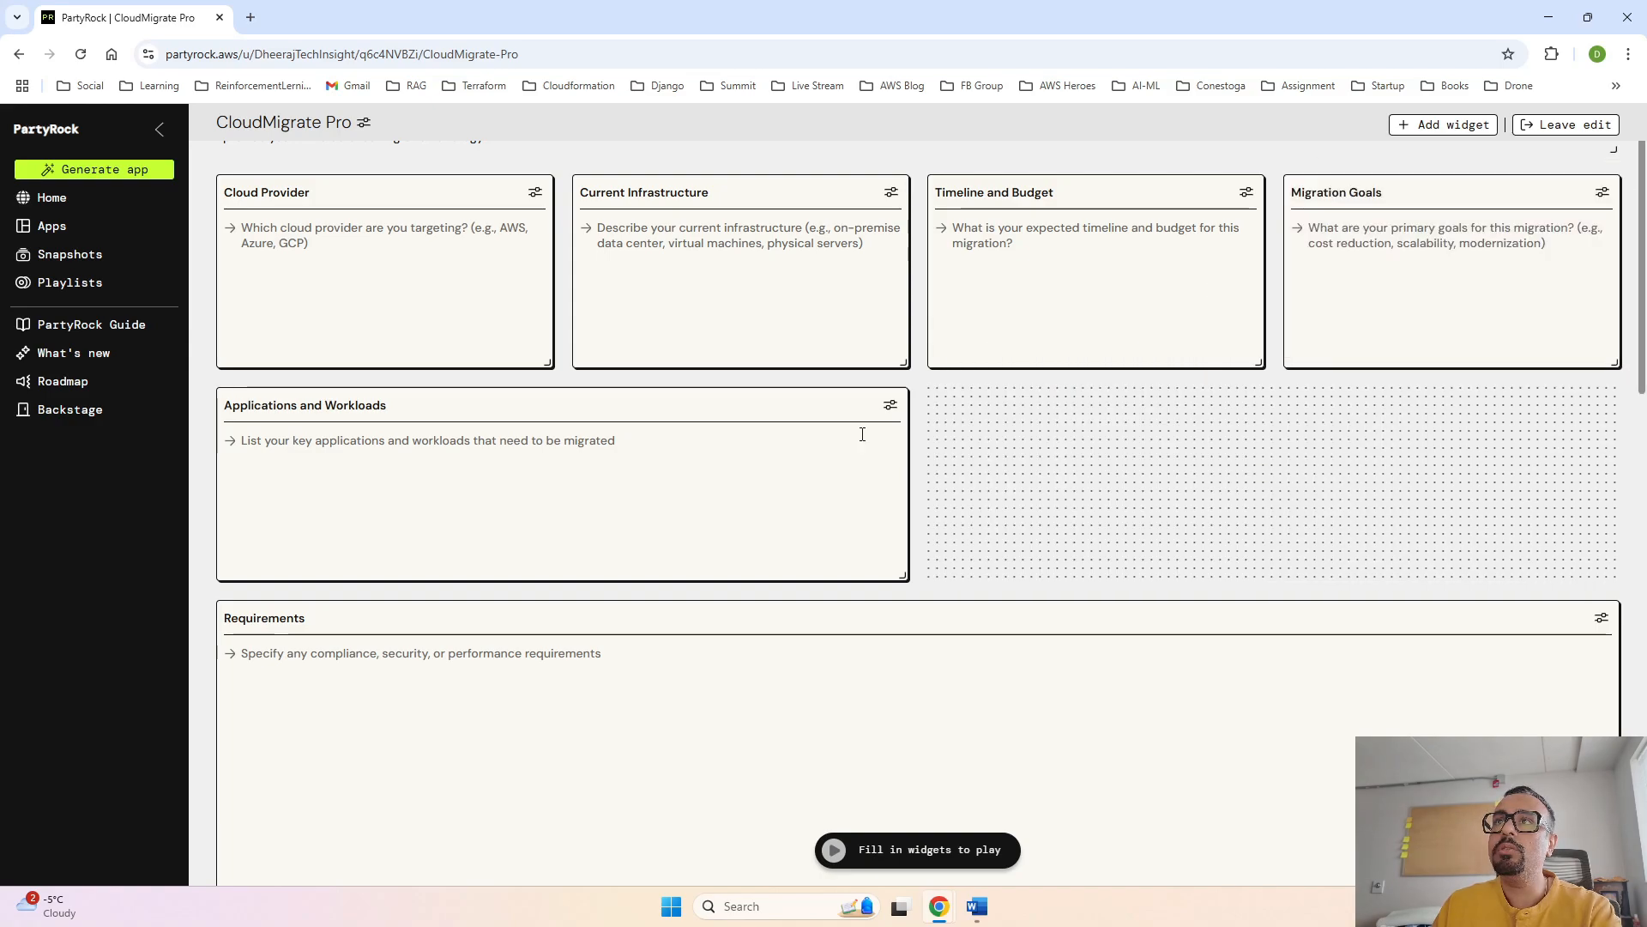
{"action": "left_click_drag", "start_coordinate": [896, 572], "coordinate": [1605, 558]}
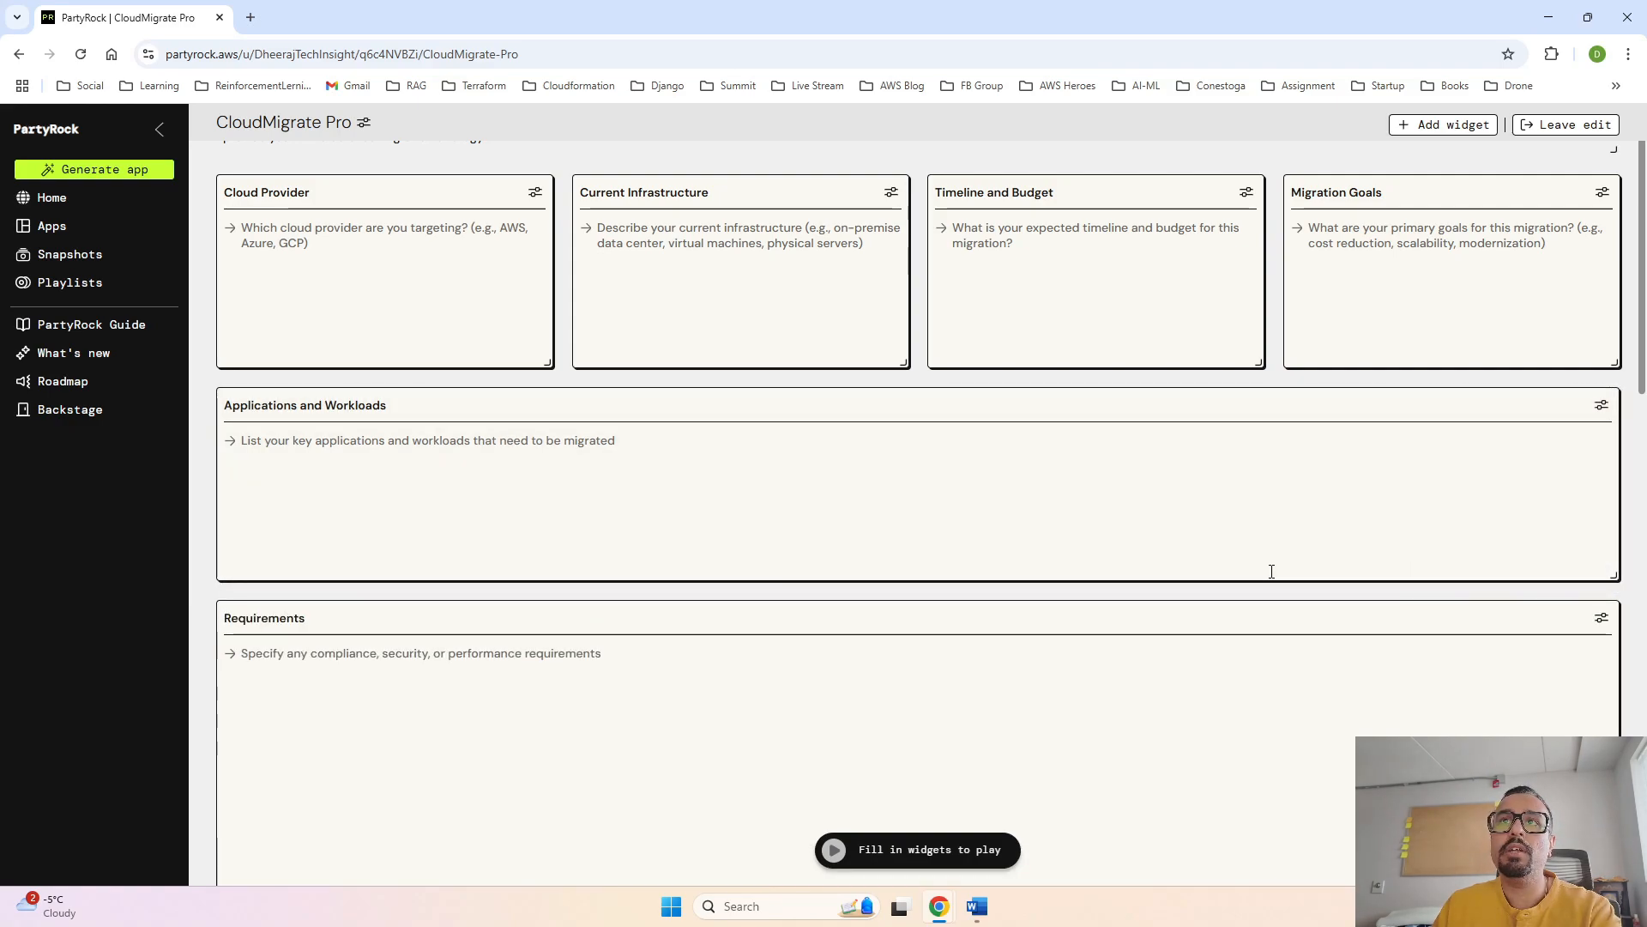
{"action": "scroll", "coordinate": [1272, 571], "scroll_direction": "up", "scroll_amount": 2}
{"action": "scroll", "coordinate": [1272, 571], "scroll_direction": "down", "scroll_amount": 4}
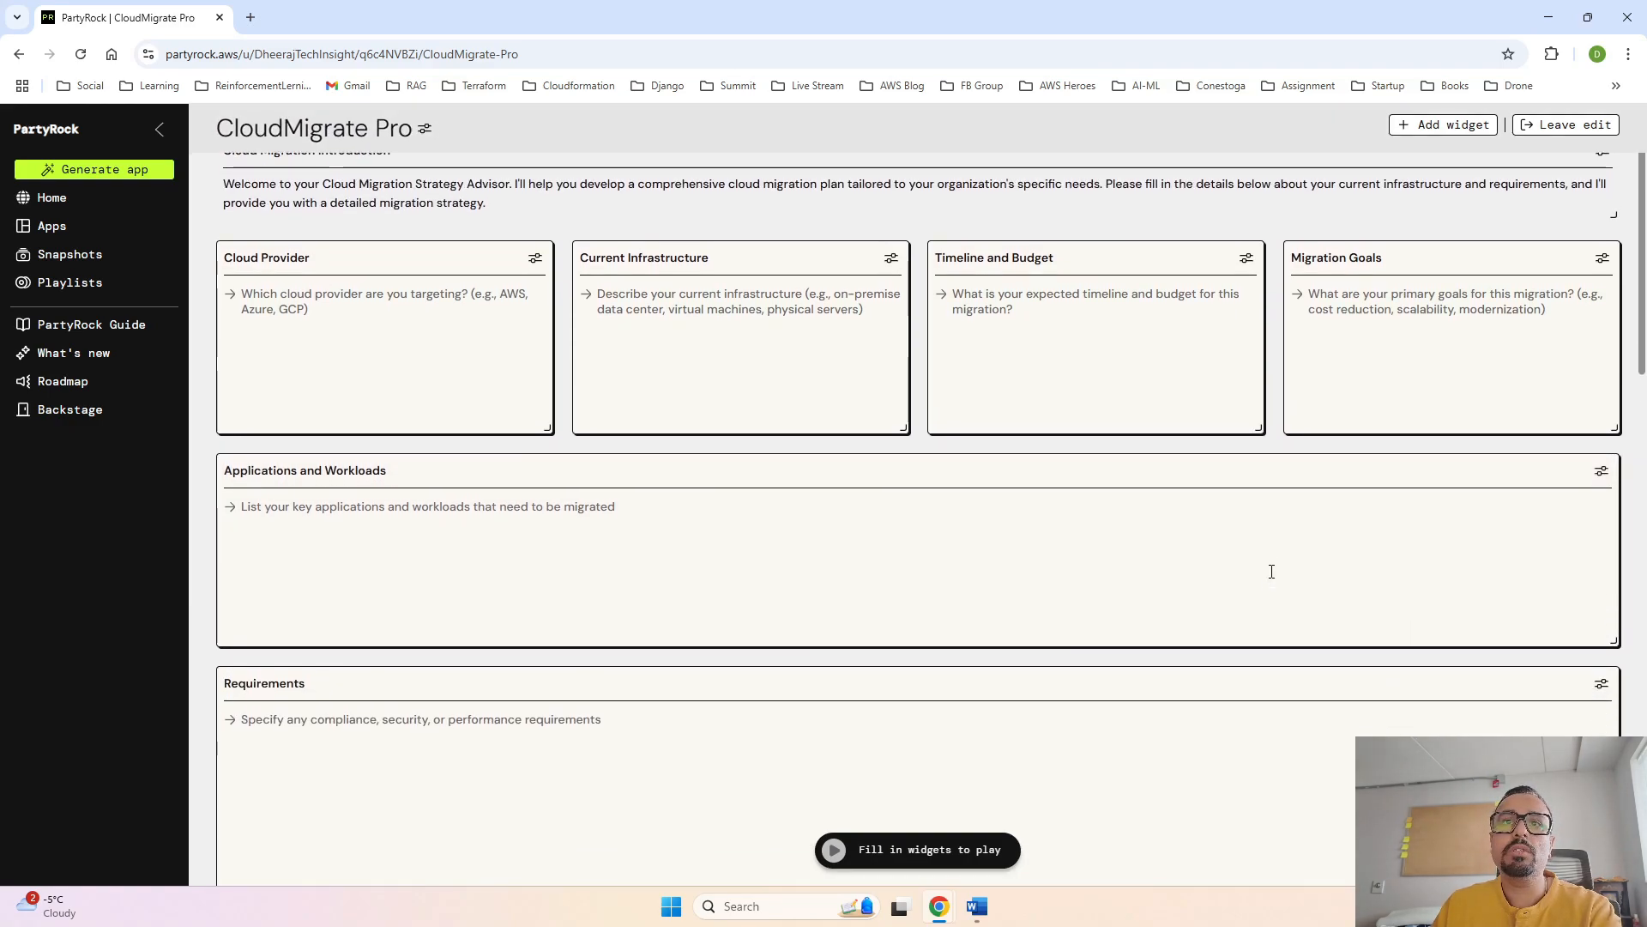
{"action": "scroll", "coordinate": [978, 537], "scroll_direction": "up", "scroll_amount": 1}
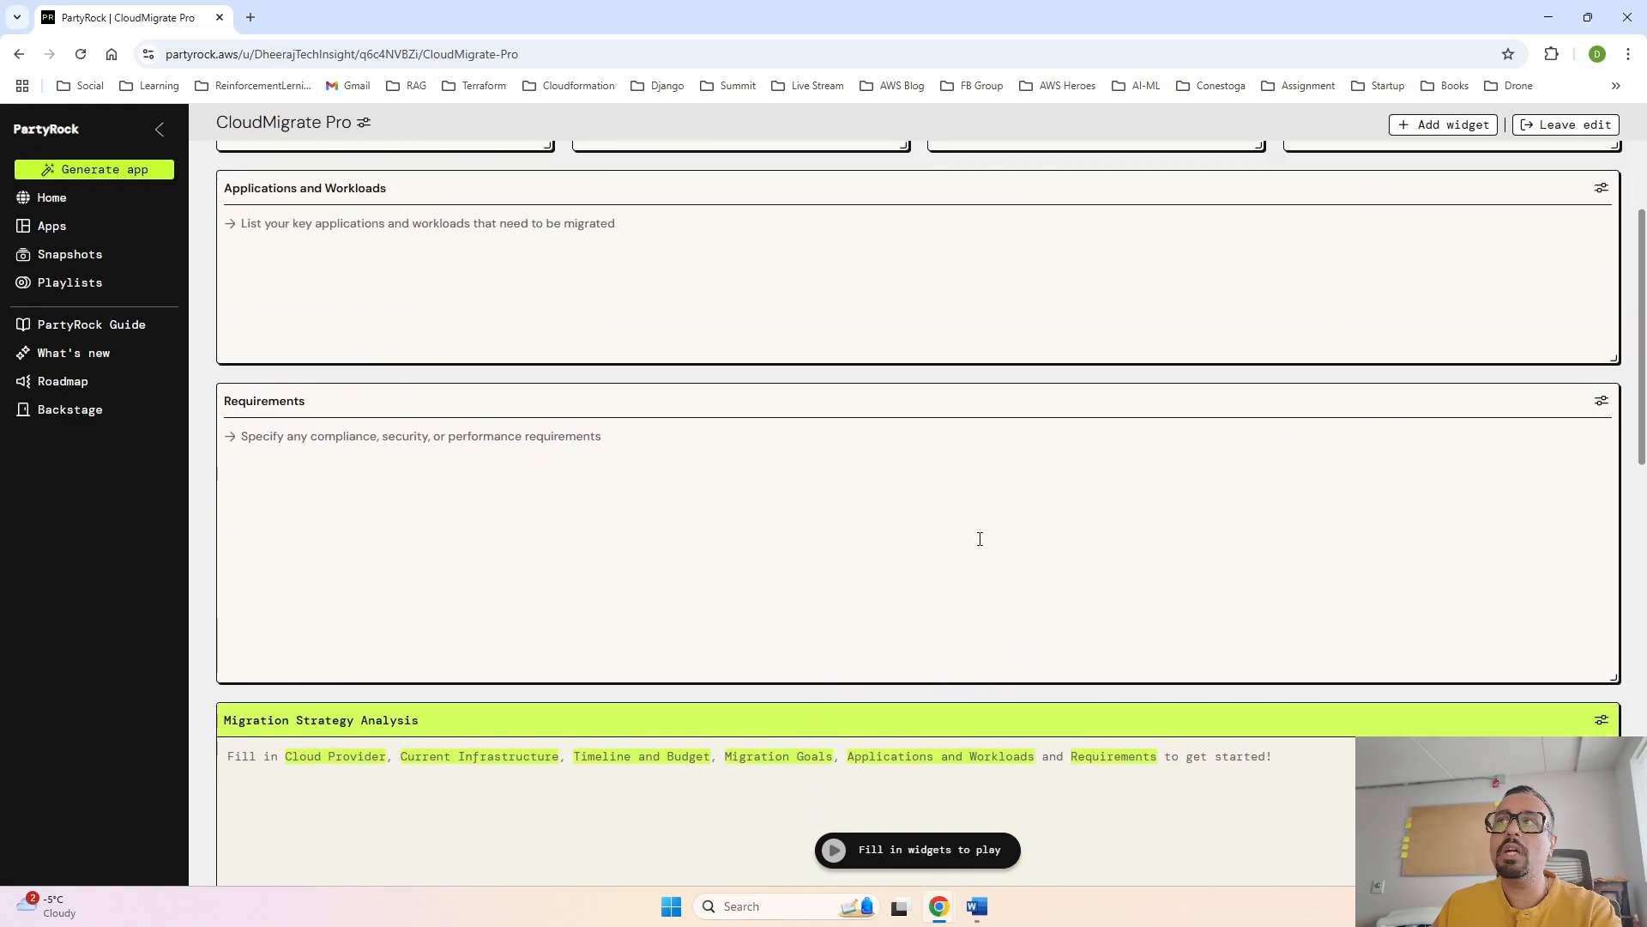
{"action": "scroll", "coordinate": [1003, 482], "scroll_direction": "up", "scroll_amount": 2}
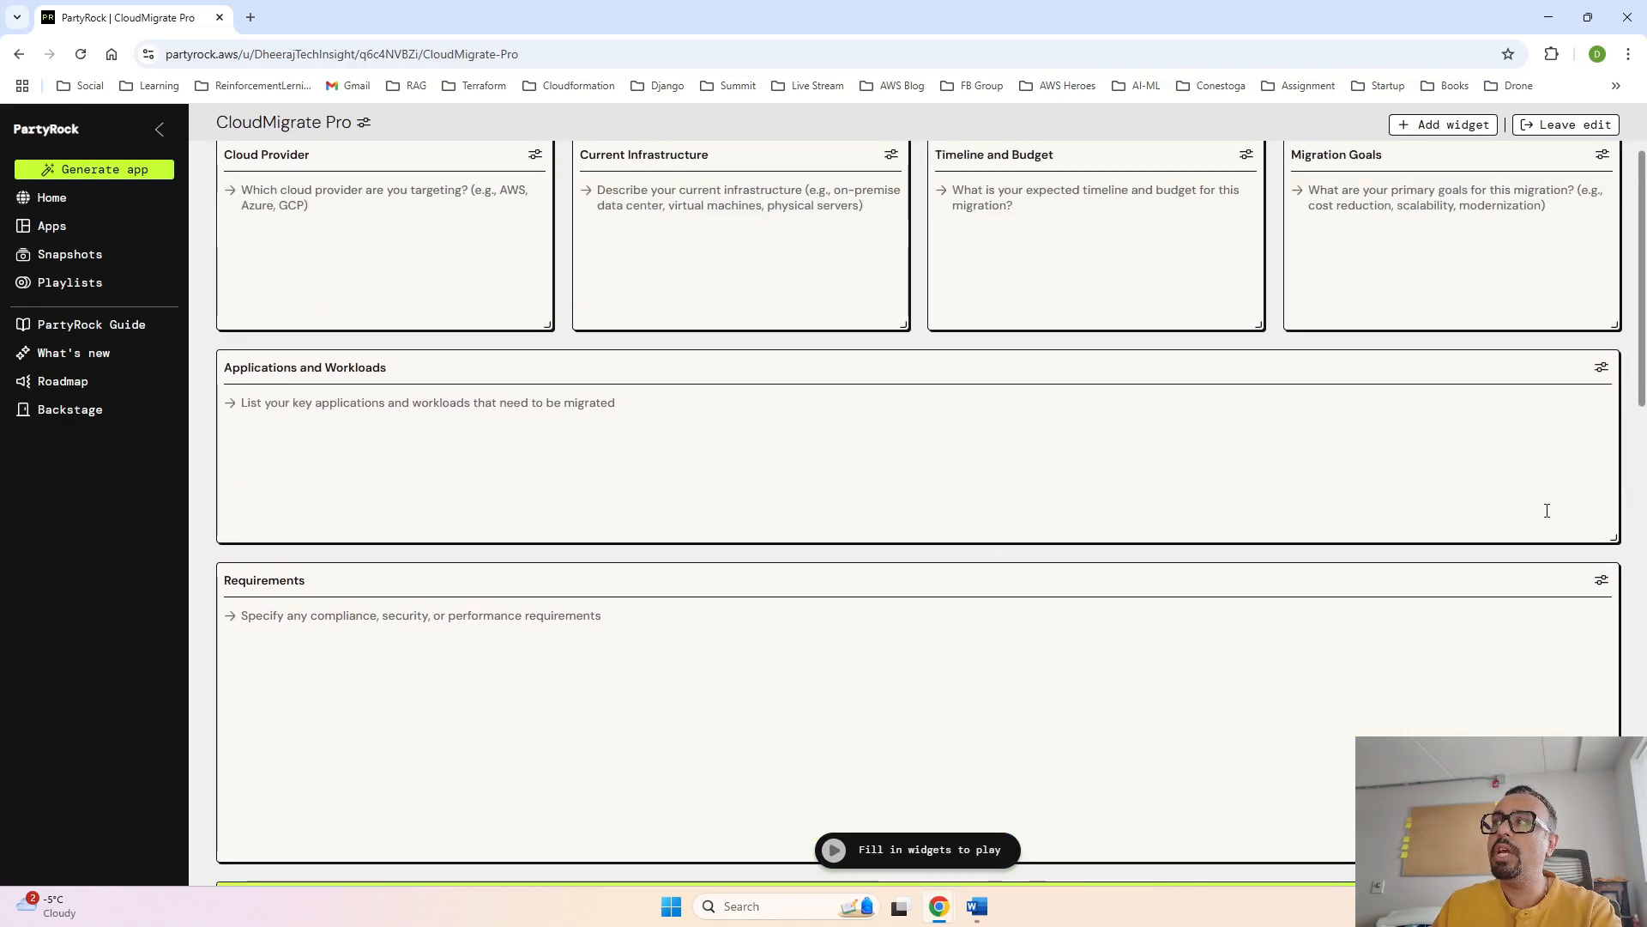
{"action": "left_click_drag", "start_coordinate": [1614, 541], "coordinate": [901, 562]}
- Shrink the Requirements widget to half width with a reduced height and place it beside Applications and Workloads
{"action": "scroll", "coordinate": [1361, 698], "scroll_direction": "down", "scroll_amount": 2}
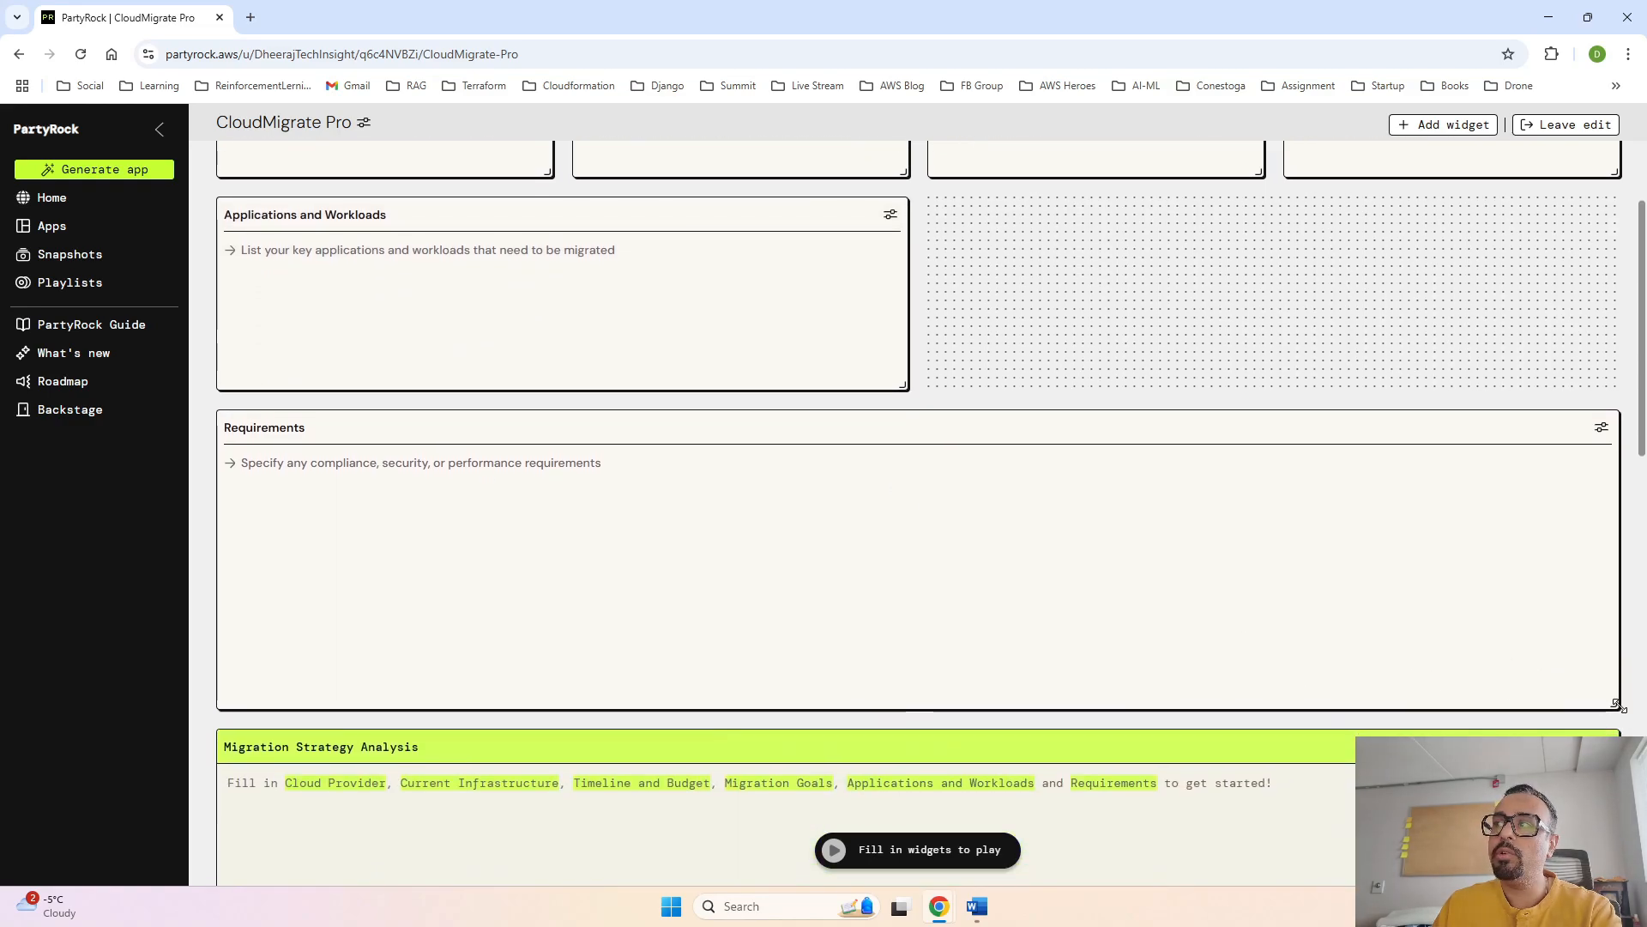
{"action": "left_click_drag", "start_coordinate": [1613, 705], "coordinate": [904, 659]}
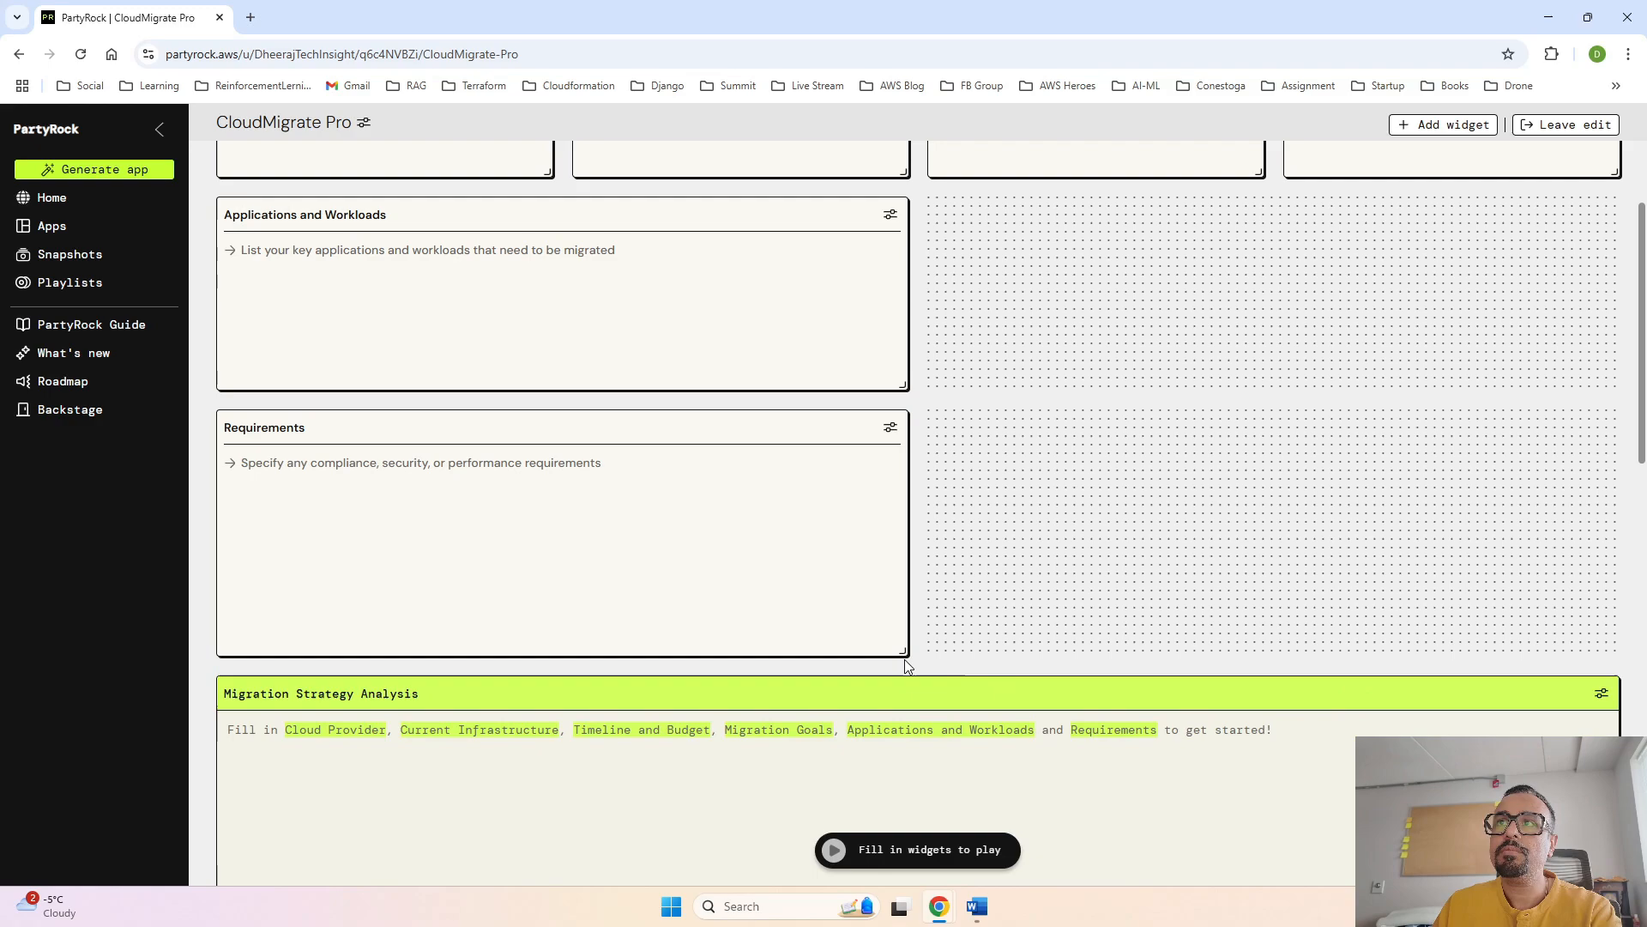
{"action": "left_click_drag", "start_coordinate": [726, 429], "coordinate": [1437, 219]}
- Narrow the Migration Strategy Analysis widget to half the layout width, keeping its height
{"action": "scroll", "coordinate": [1267, 542], "scroll_direction": "down", "scroll_amount": 2}
{"action": "scroll", "coordinate": [1267, 541], "scroll_direction": "down", "scroll_amount": 4}
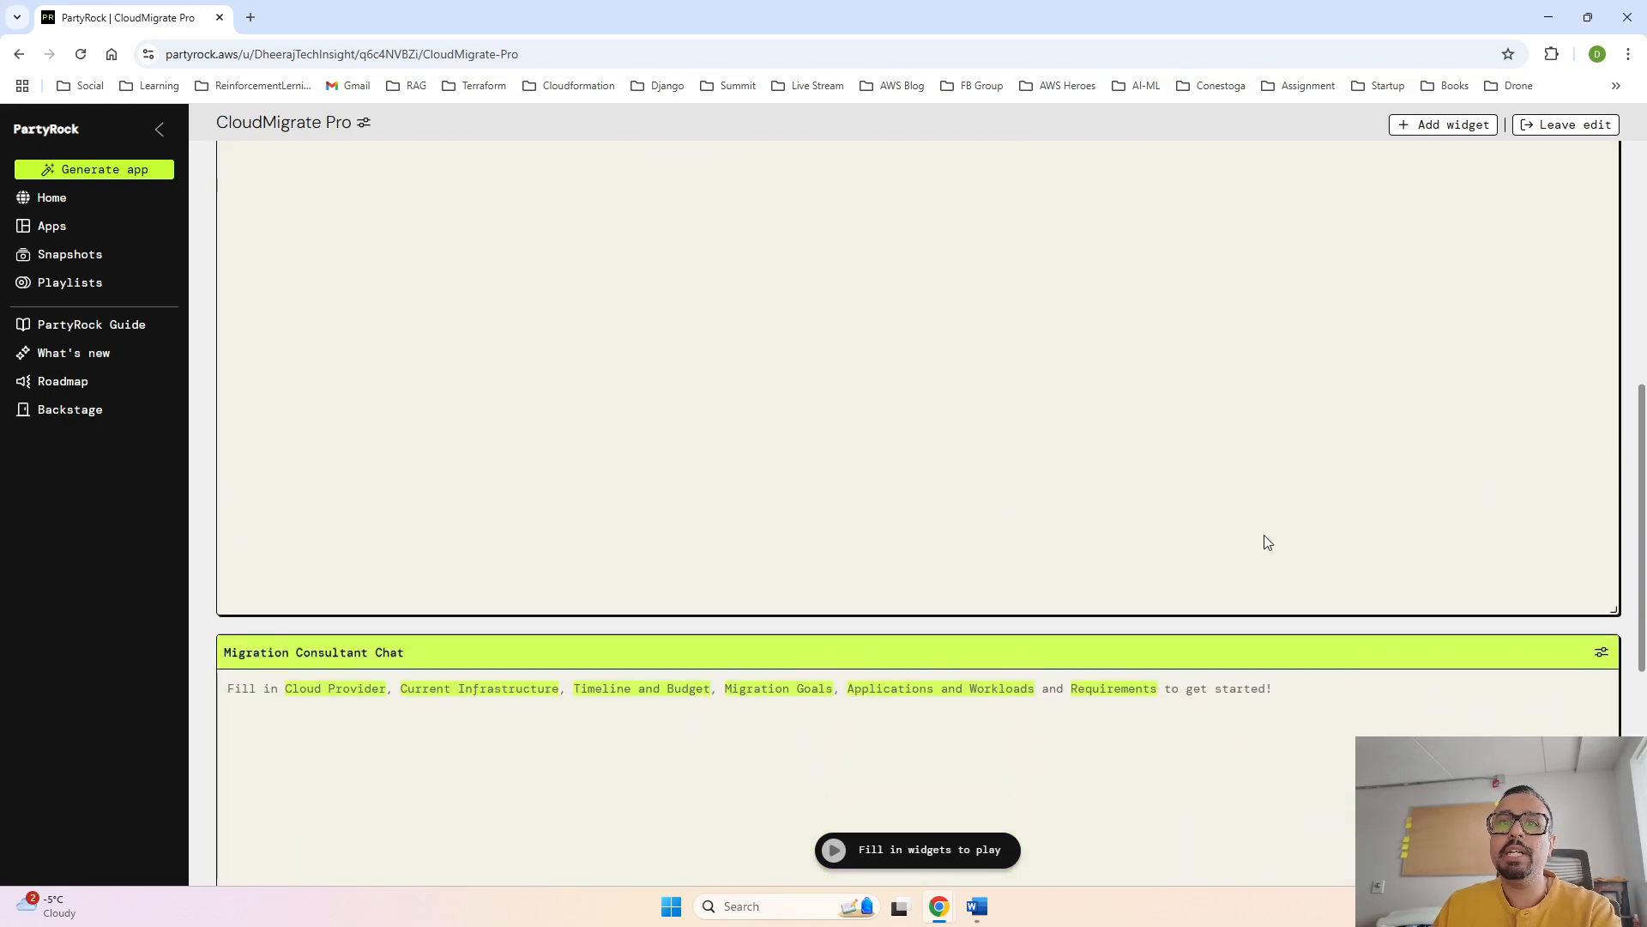
{"action": "scroll", "coordinate": [1267, 542], "scroll_direction": "up", "scroll_amount": 5}
{"action": "scroll", "coordinate": [1263, 534], "scroll_direction": "down", "scroll_amount": 4}
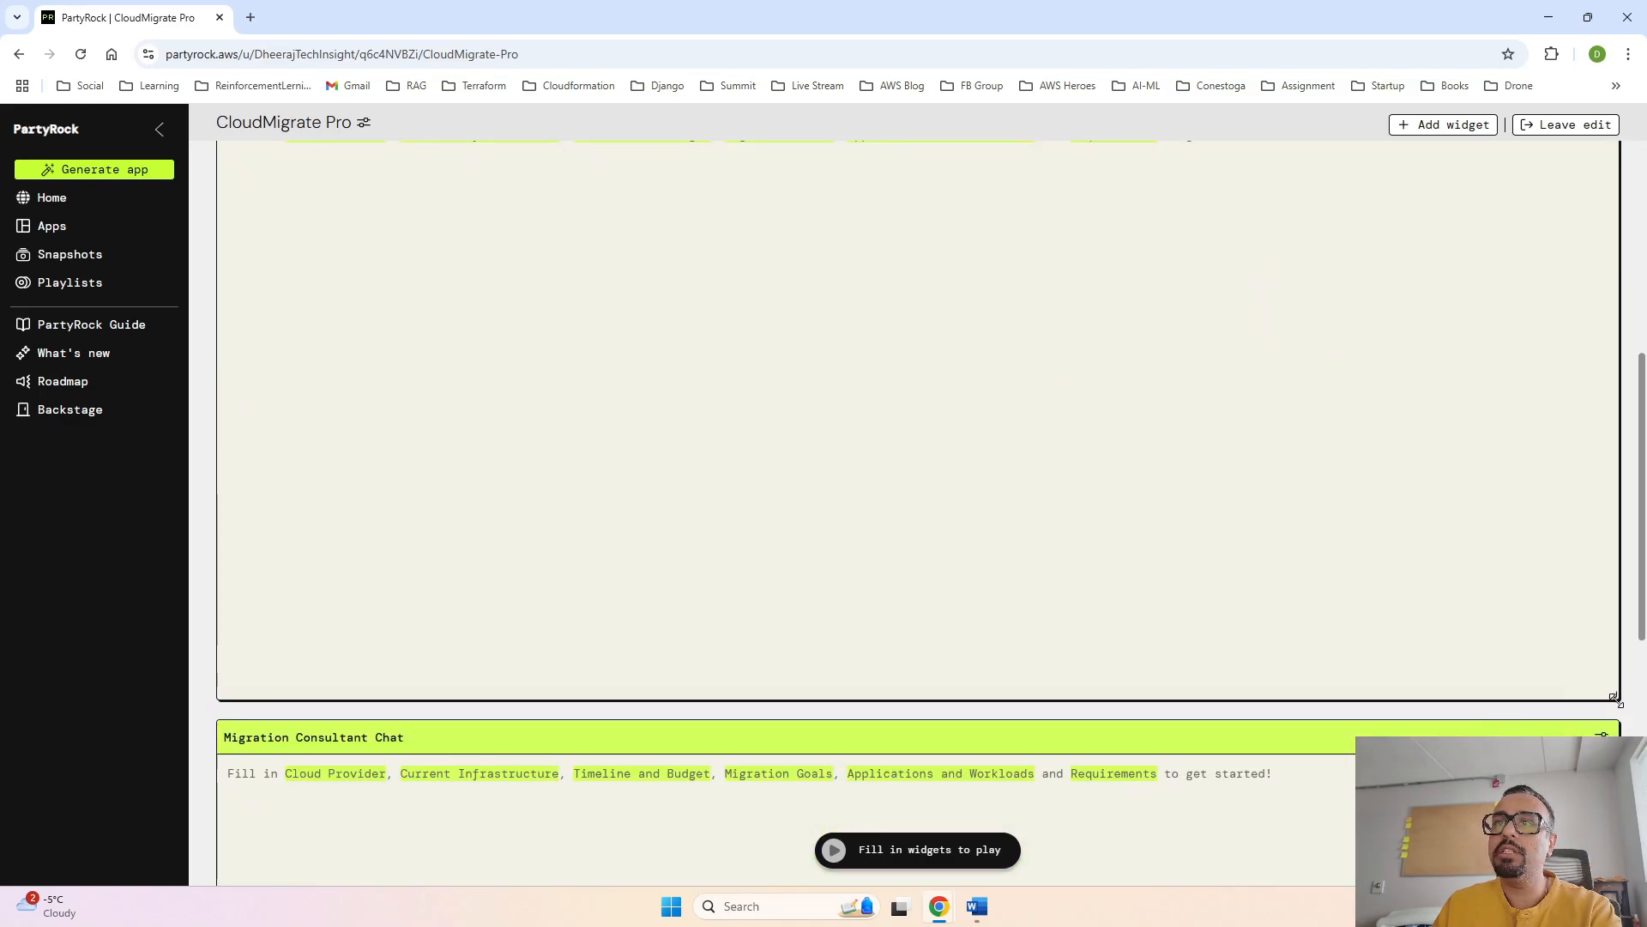
{"action": "left_click_drag", "start_coordinate": [1617, 697], "coordinate": [935, 712]}
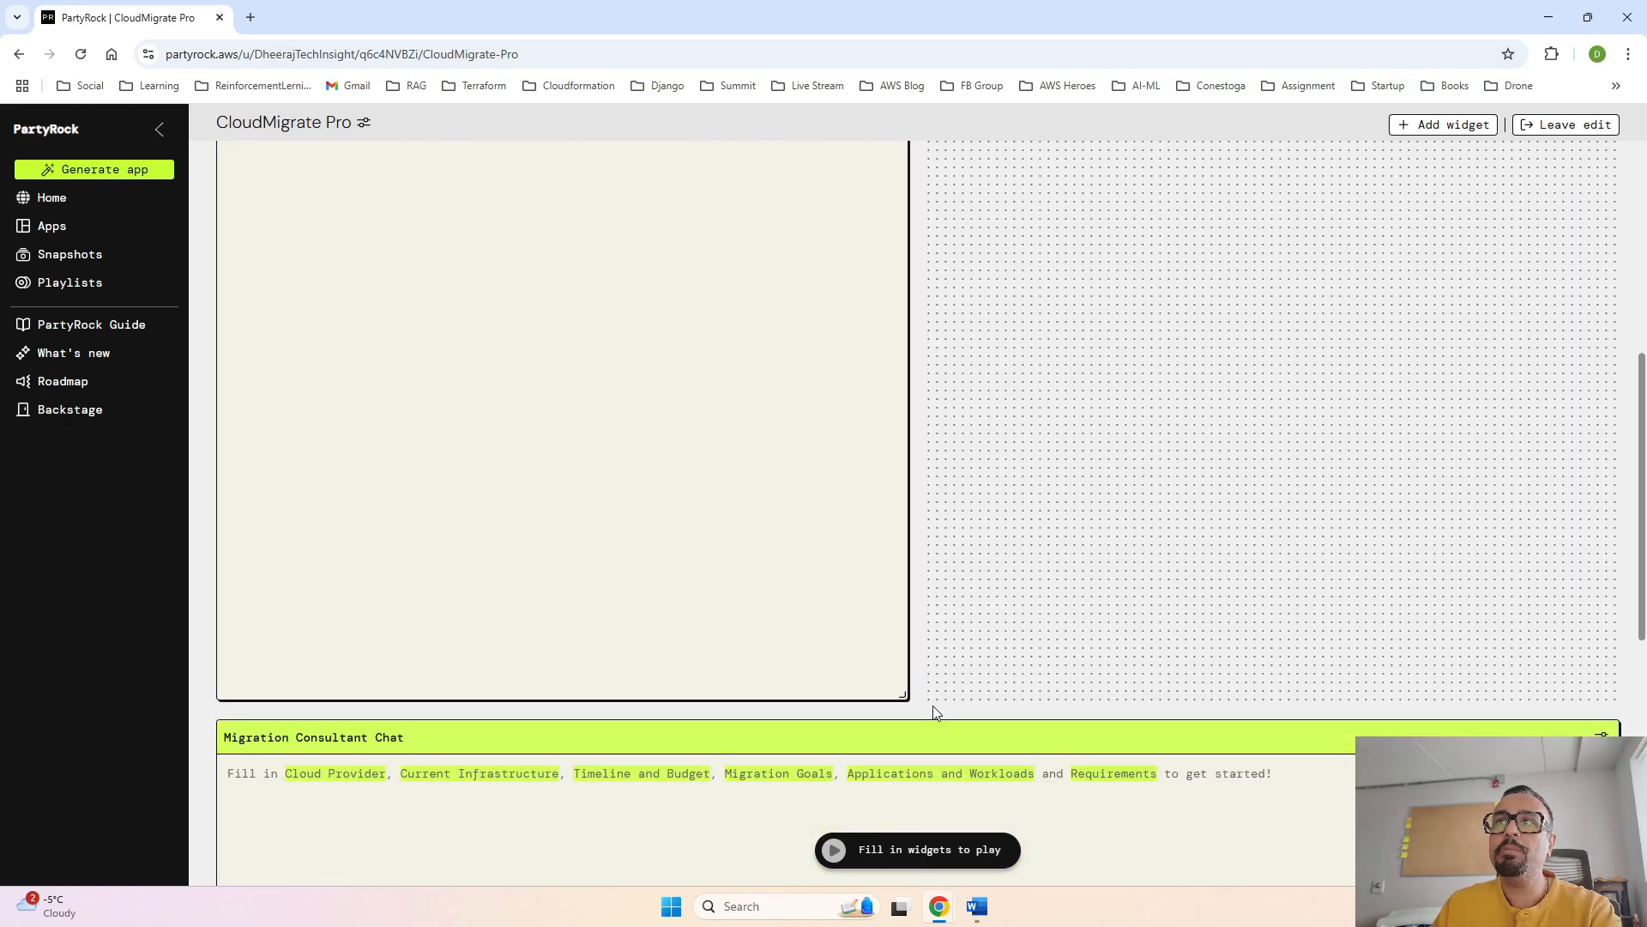
- Narrow the Migration Consultant Chat widget to half width and place it beside Migration Strategy Analysis, beneath Requirements
{"action": "scroll", "coordinate": [1067, 747], "scroll_direction": "down", "scroll_amount": 5}
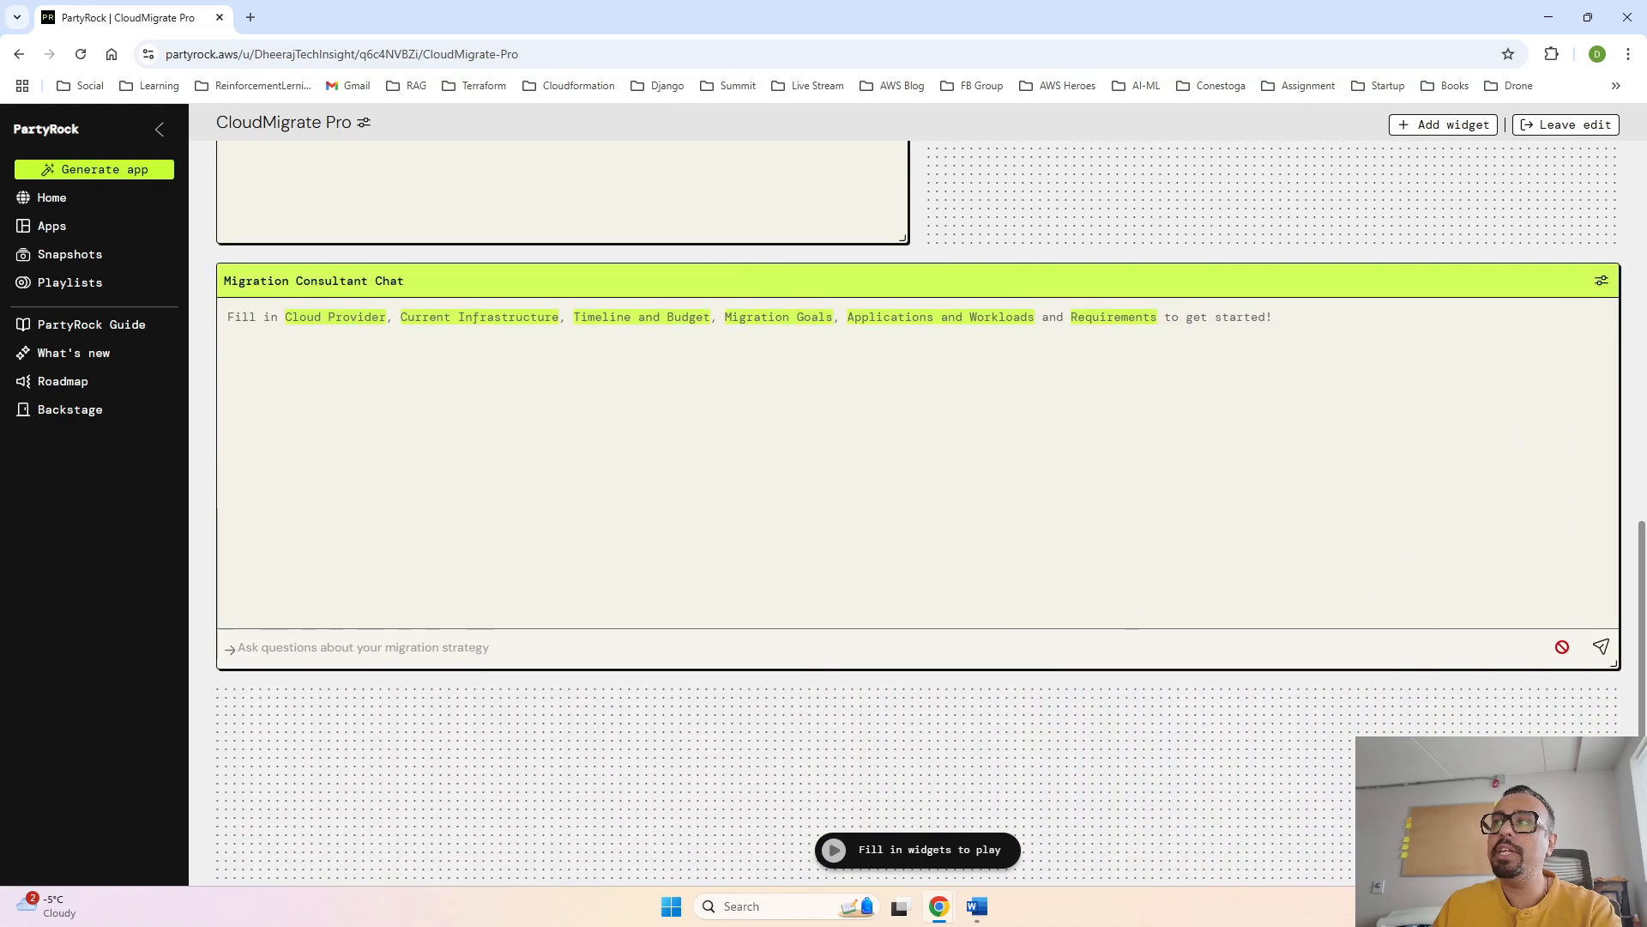
{"action": "left_click_drag", "start_coordinate": [1611, 667], "coordinate": [889, 643]}
{"action": "scroll", "coordinate": [849, 419], "scroll_direction": "up", "scroll_amount": 2}
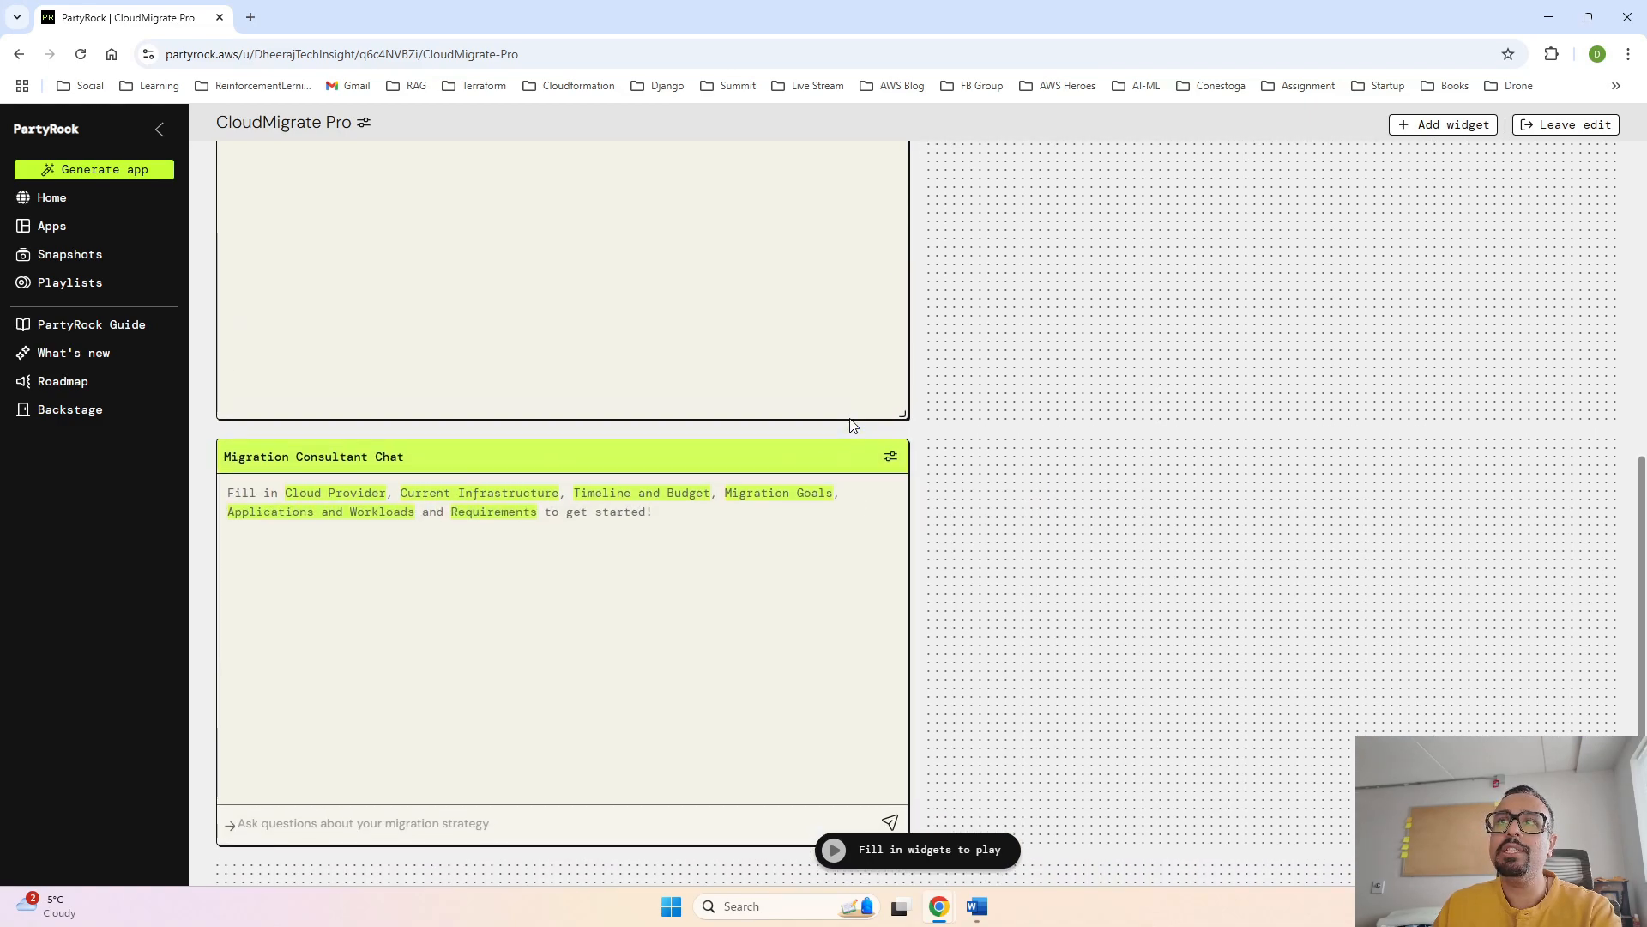
{"action": "left_click_drag", "start_coordinate": [759, 464], "coordinate": [1508, 156]}
- Match the Requirements widget's height to Applications and Workloads, and the Migration Consultant Chat's height to Migration Strategy Analysis
{"action": "scroll", "coordinate": [1508, 155], "scroll_direction": "up", "scroll_amount": 8}
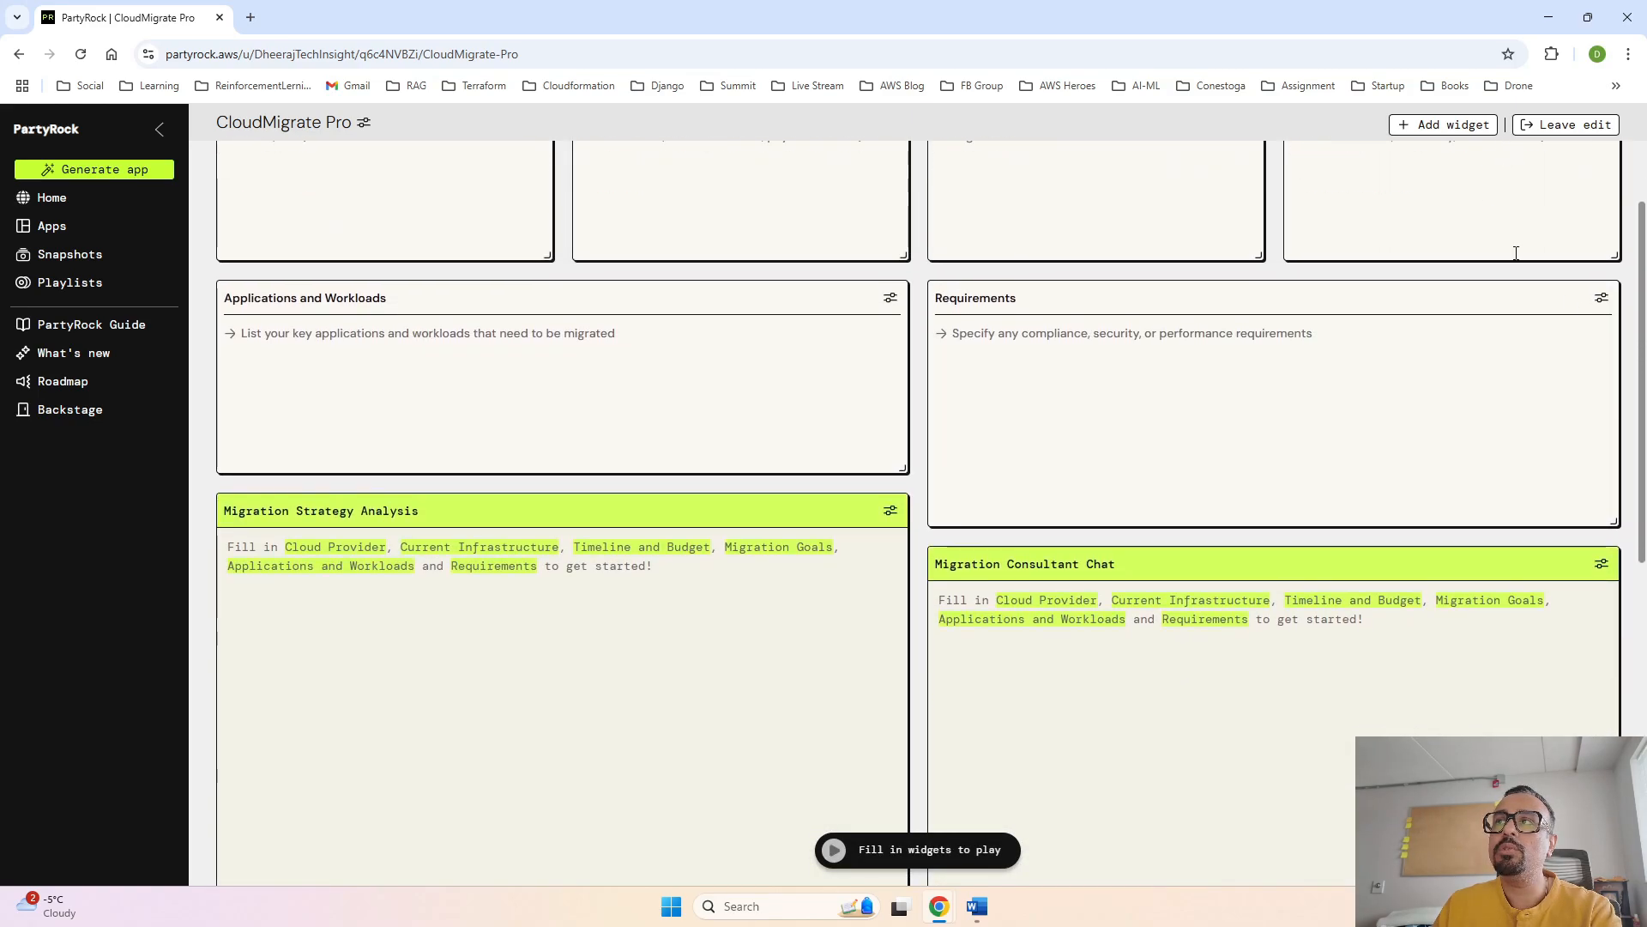
{"action": "left_click_drag", "start_coordinate": [1613, 520], "coordinate": [1621, 474]}
{"action": "scroll", "coordinate": [1620, 474], "scroll_direction": "down", "scroll_amount": 2}
{"action": "scroll", "coordinate": [1621, 473], "scroll_direction": "down", "scroll_amount": 2}
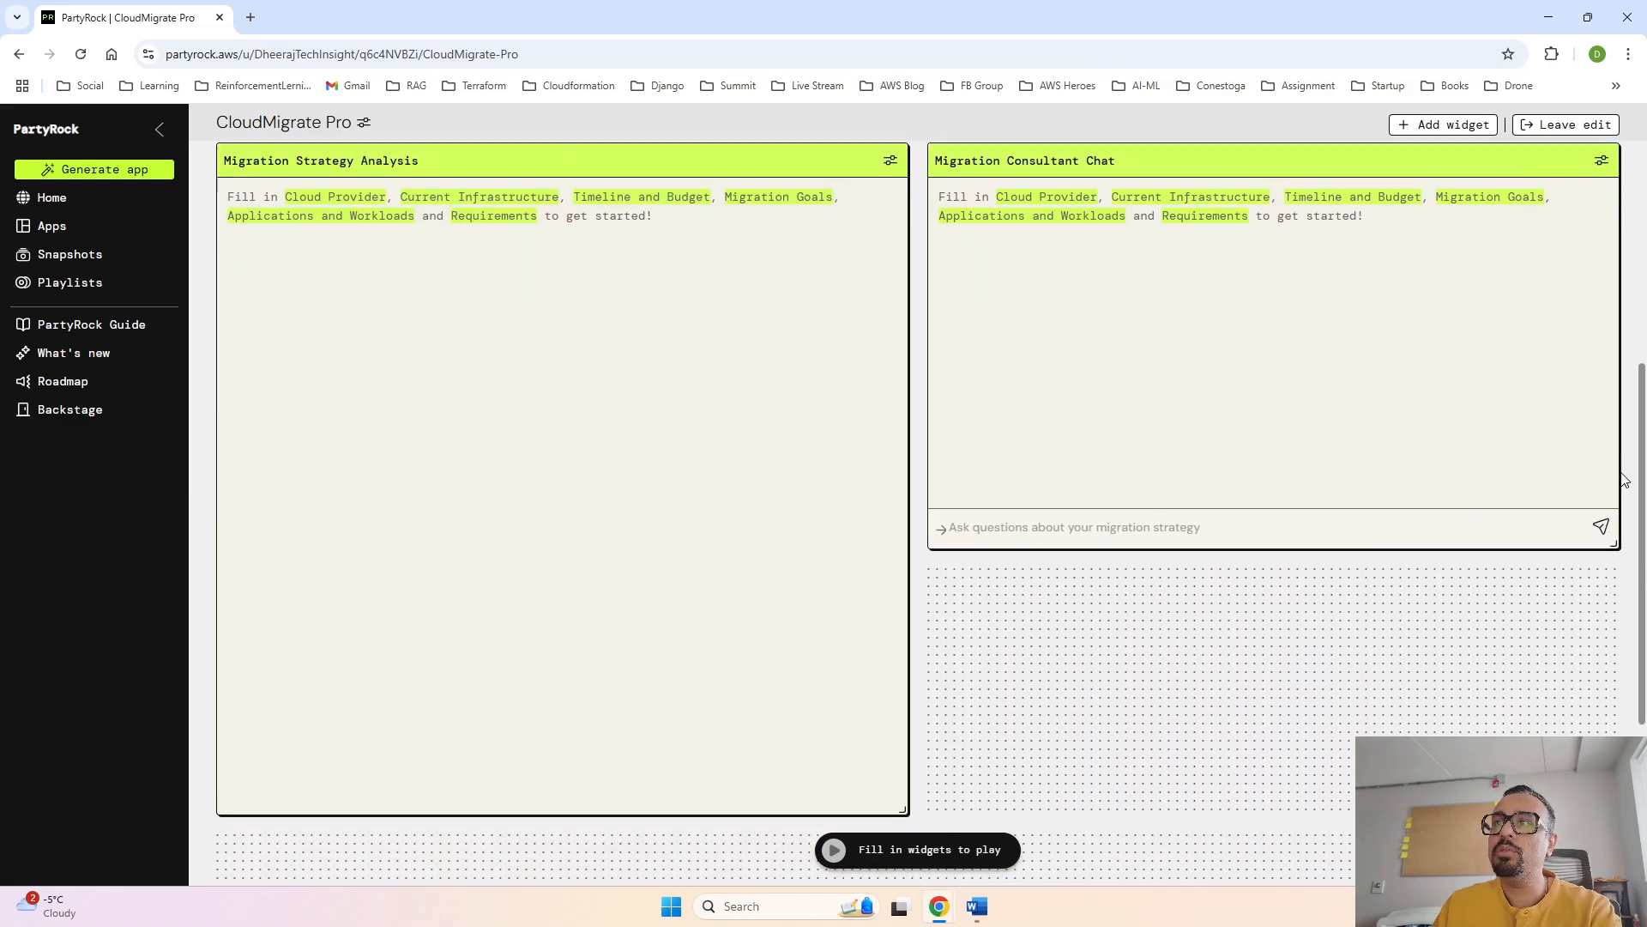
{"action": "left_click_drag", "start_coordinate": [1612, 536], "coordinate": [1616, 805]}
- Enter AWS as the cloud provider and "On-premises data center with physical servers running Linux-based applications" as the current infrastructure
{"action": "scroll", "coordinate": [1528, 523], "scroll_direction": "up", "scroll_amount": 7}
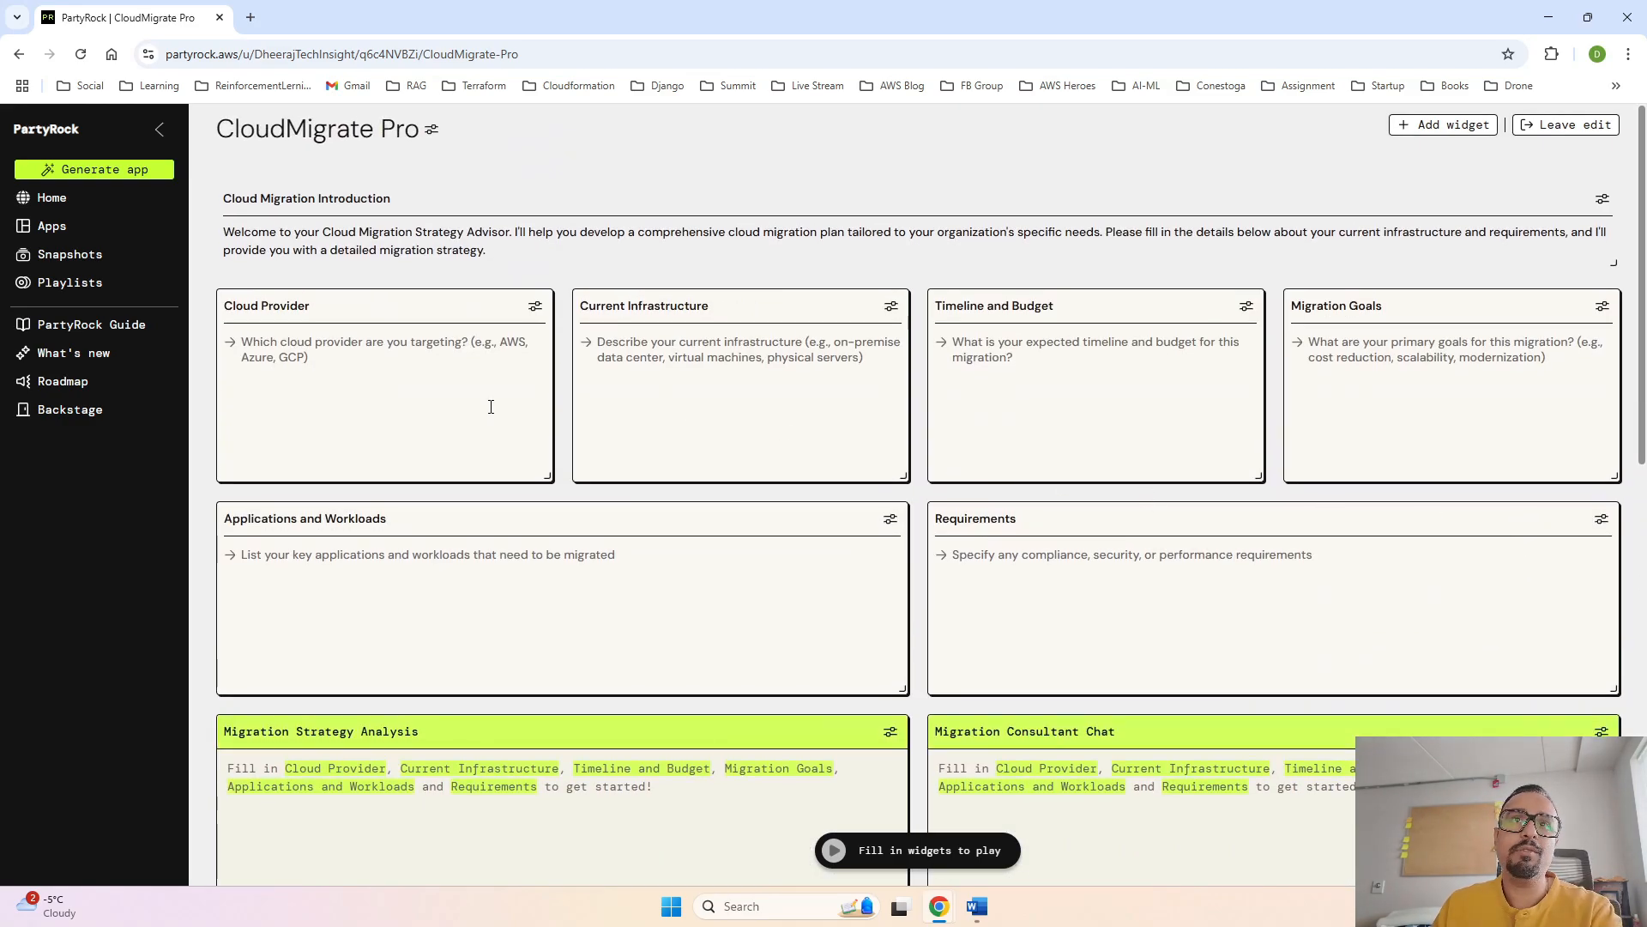
{"action": "left_click", "coordinate": [420, 377]}
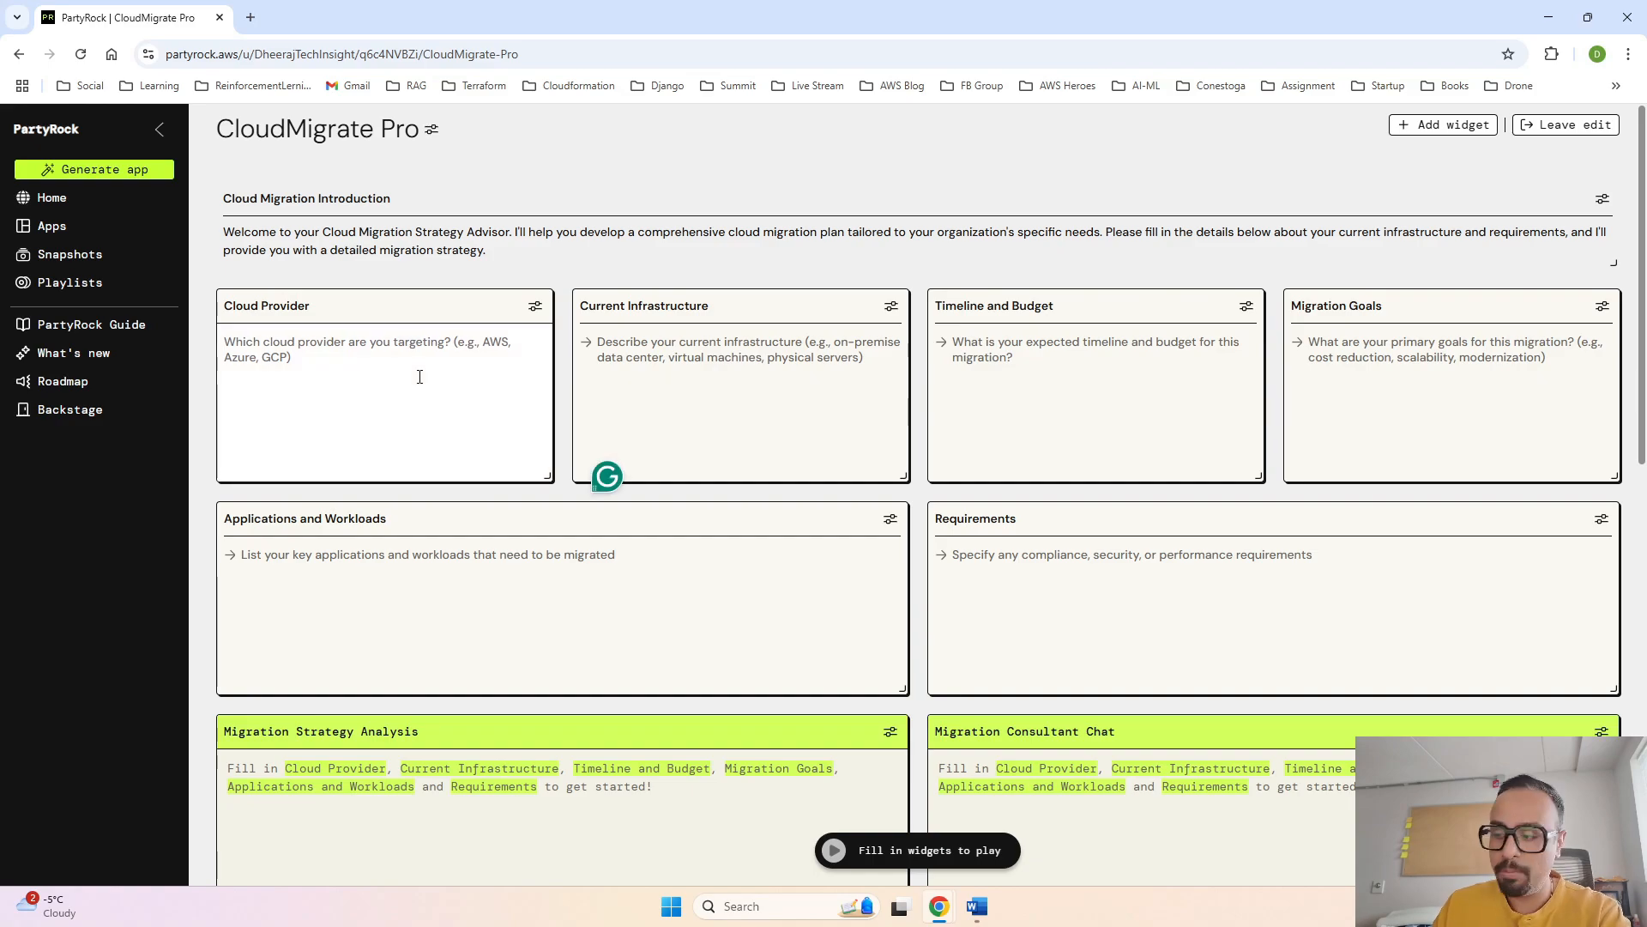
{"action": "type", "text": "AWS"}
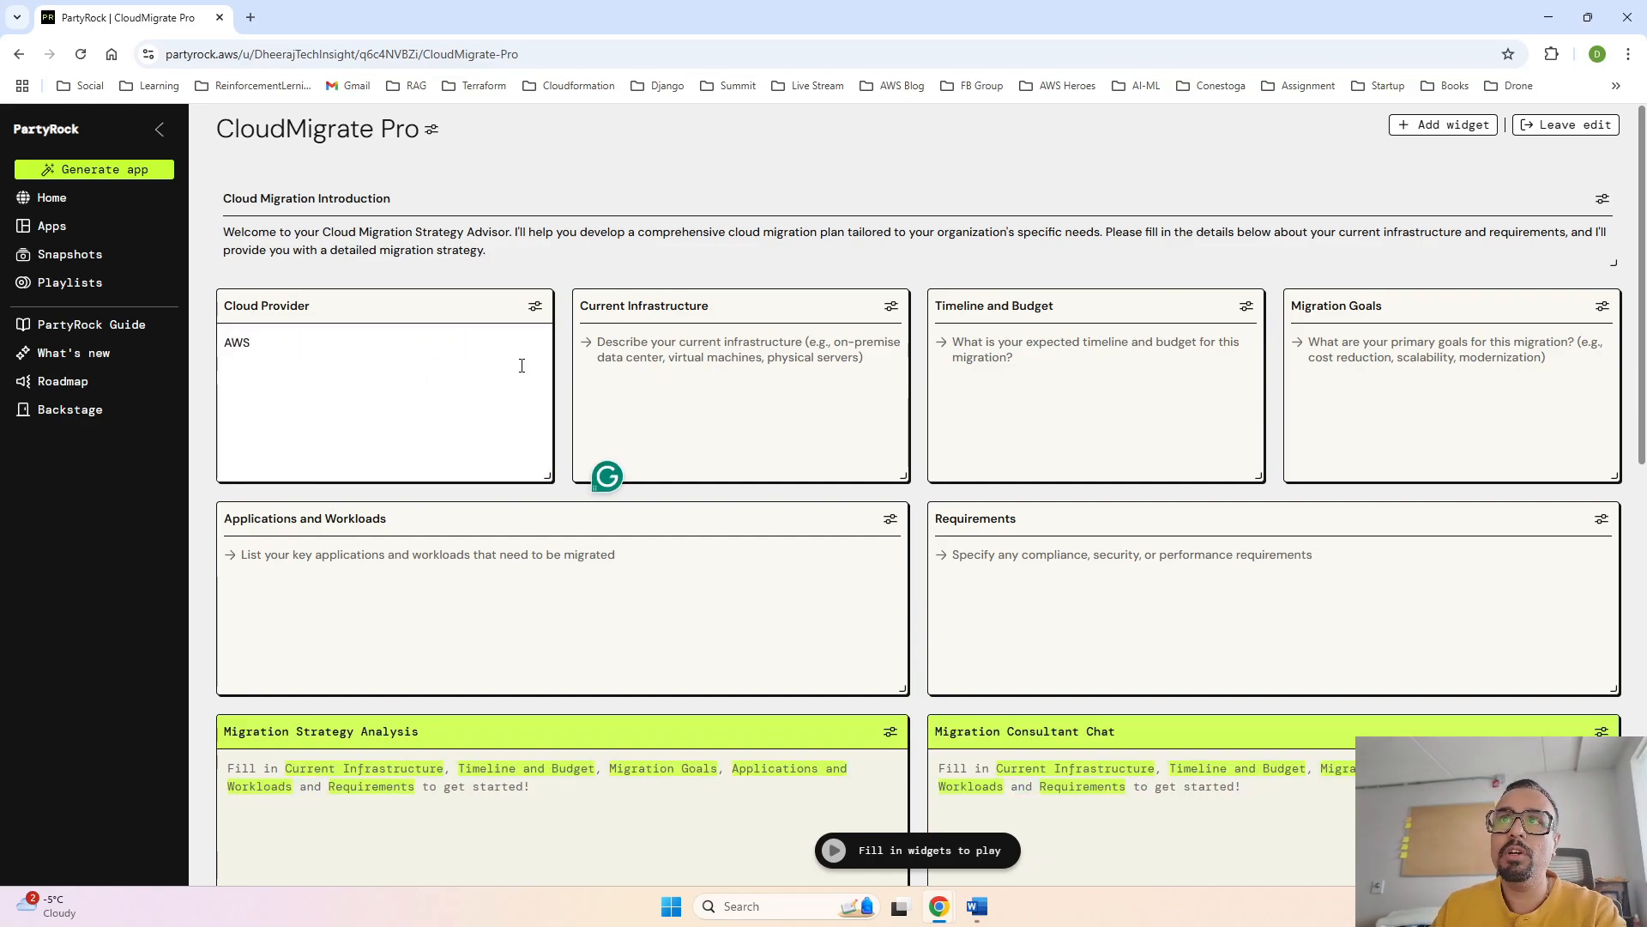
{"action": "key", "text": "alt+Tab"}
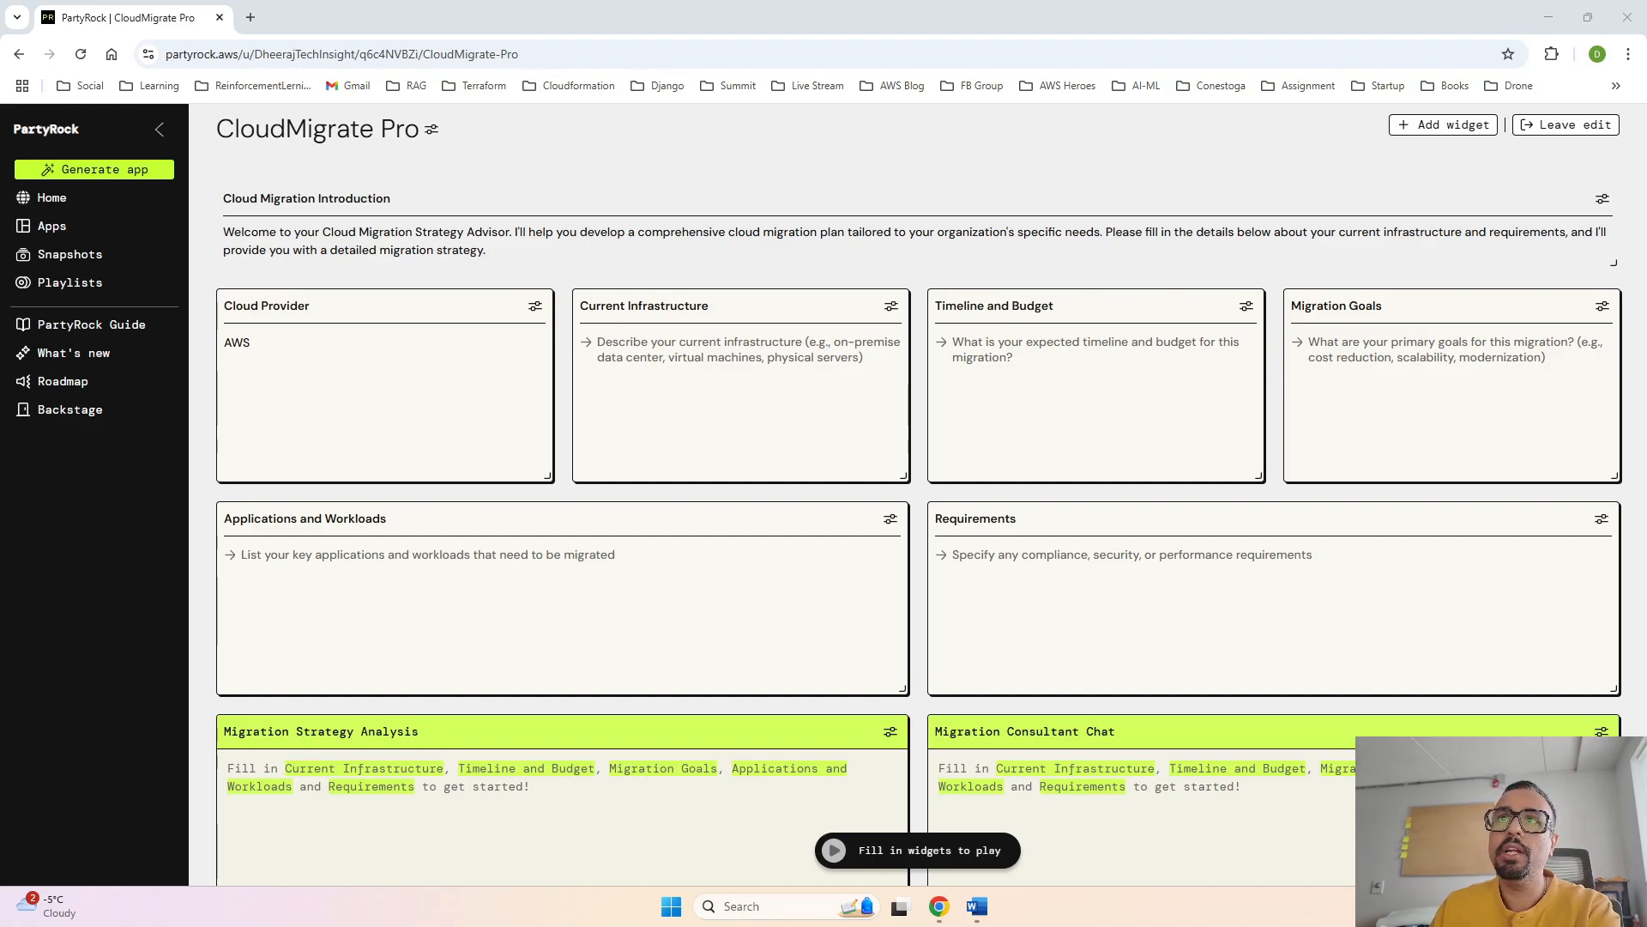
{"action": "left_click", "coordinate": [682, 352]}
{"action": "type", "text": "On-premises data center with physical servers running Linux-based applications"}
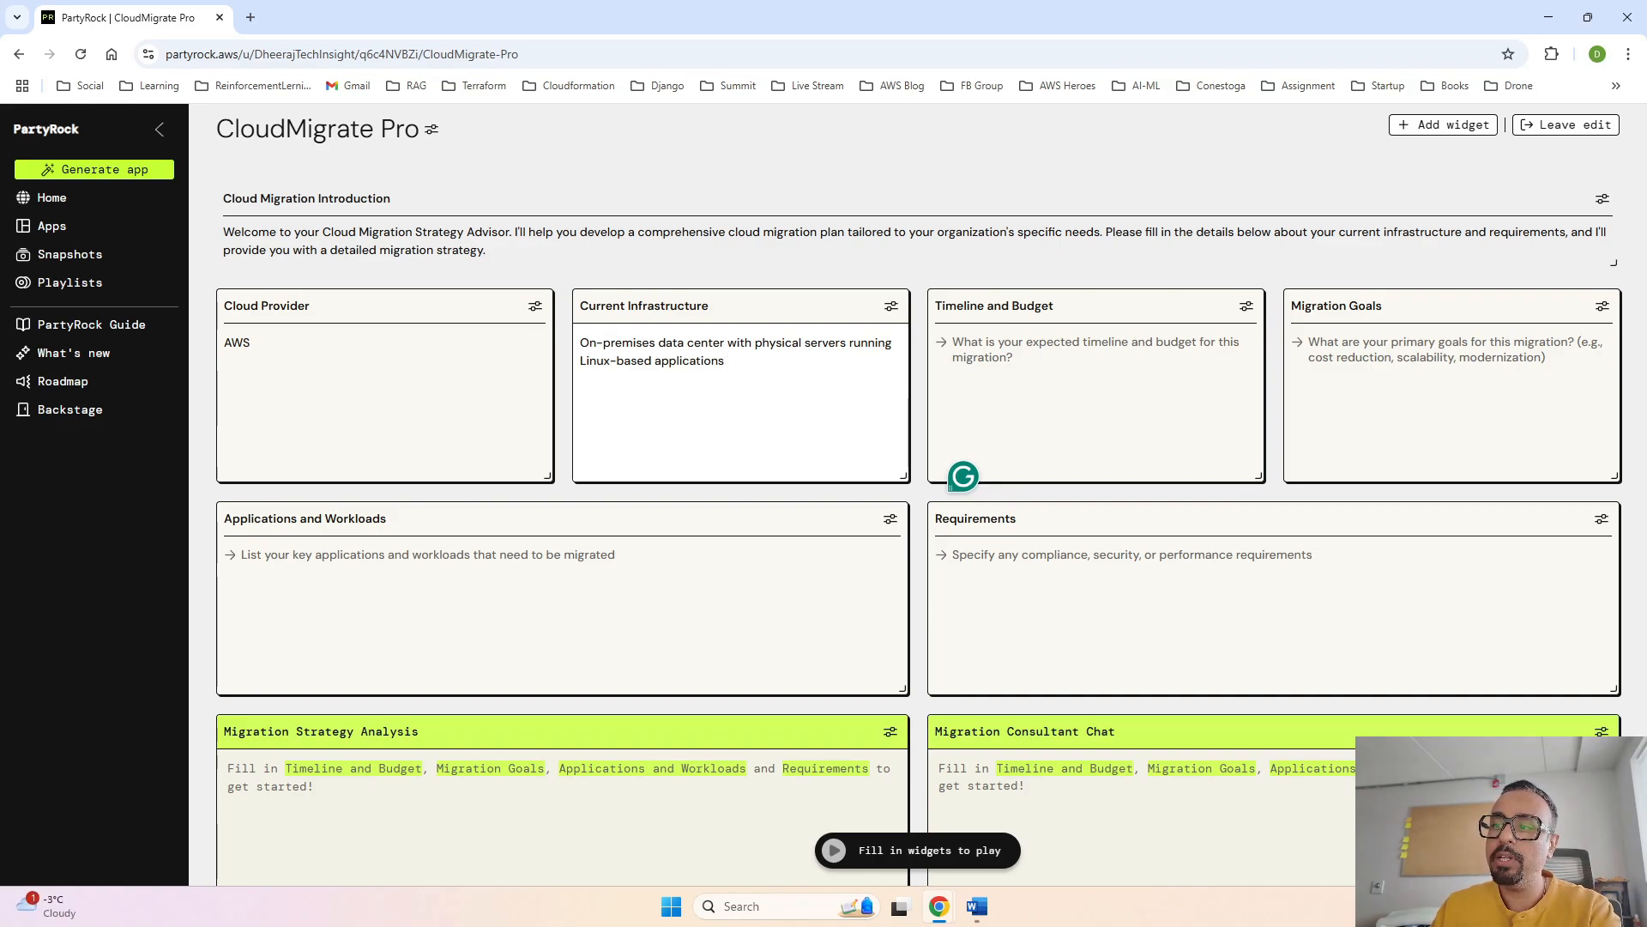
- Fill in Applications and Workloads with "E-commerce web application running on a LAMP stack (Linux, Apache, MySQL, PHP)"
{"action": "key", "text": "alt+Tab"}
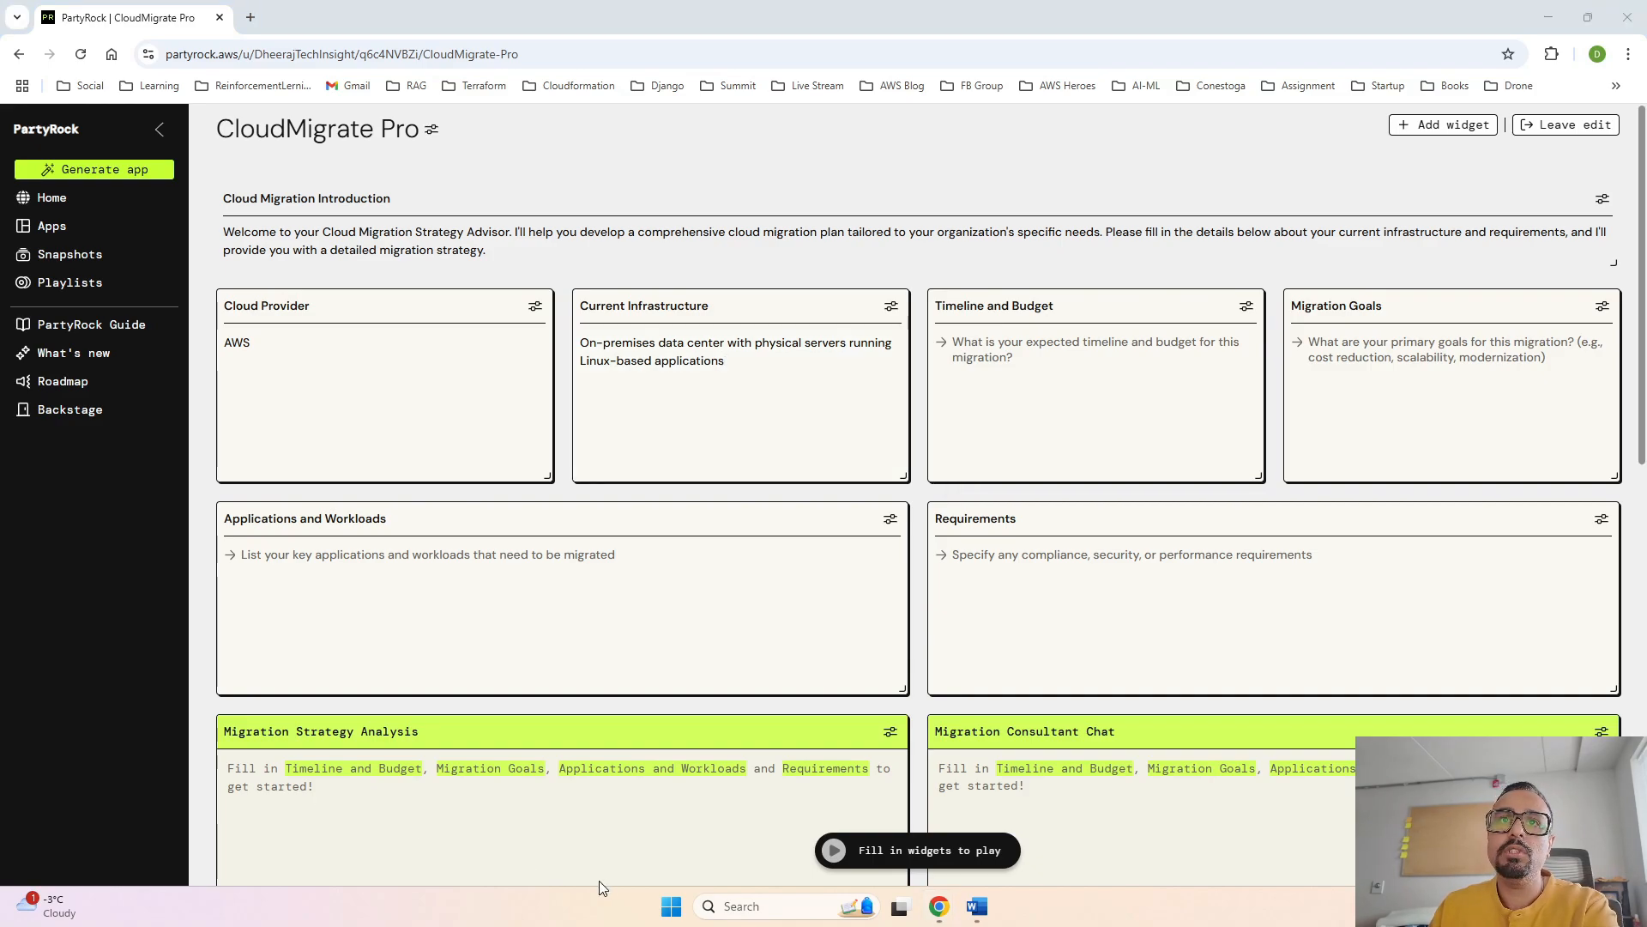
{"action": "left_click", "coordinate": [510, 593]}
{"action": "type", "text": "E-commerce web application running on a LAMP stack (Linux, Apache, MySQL, PHP)"}
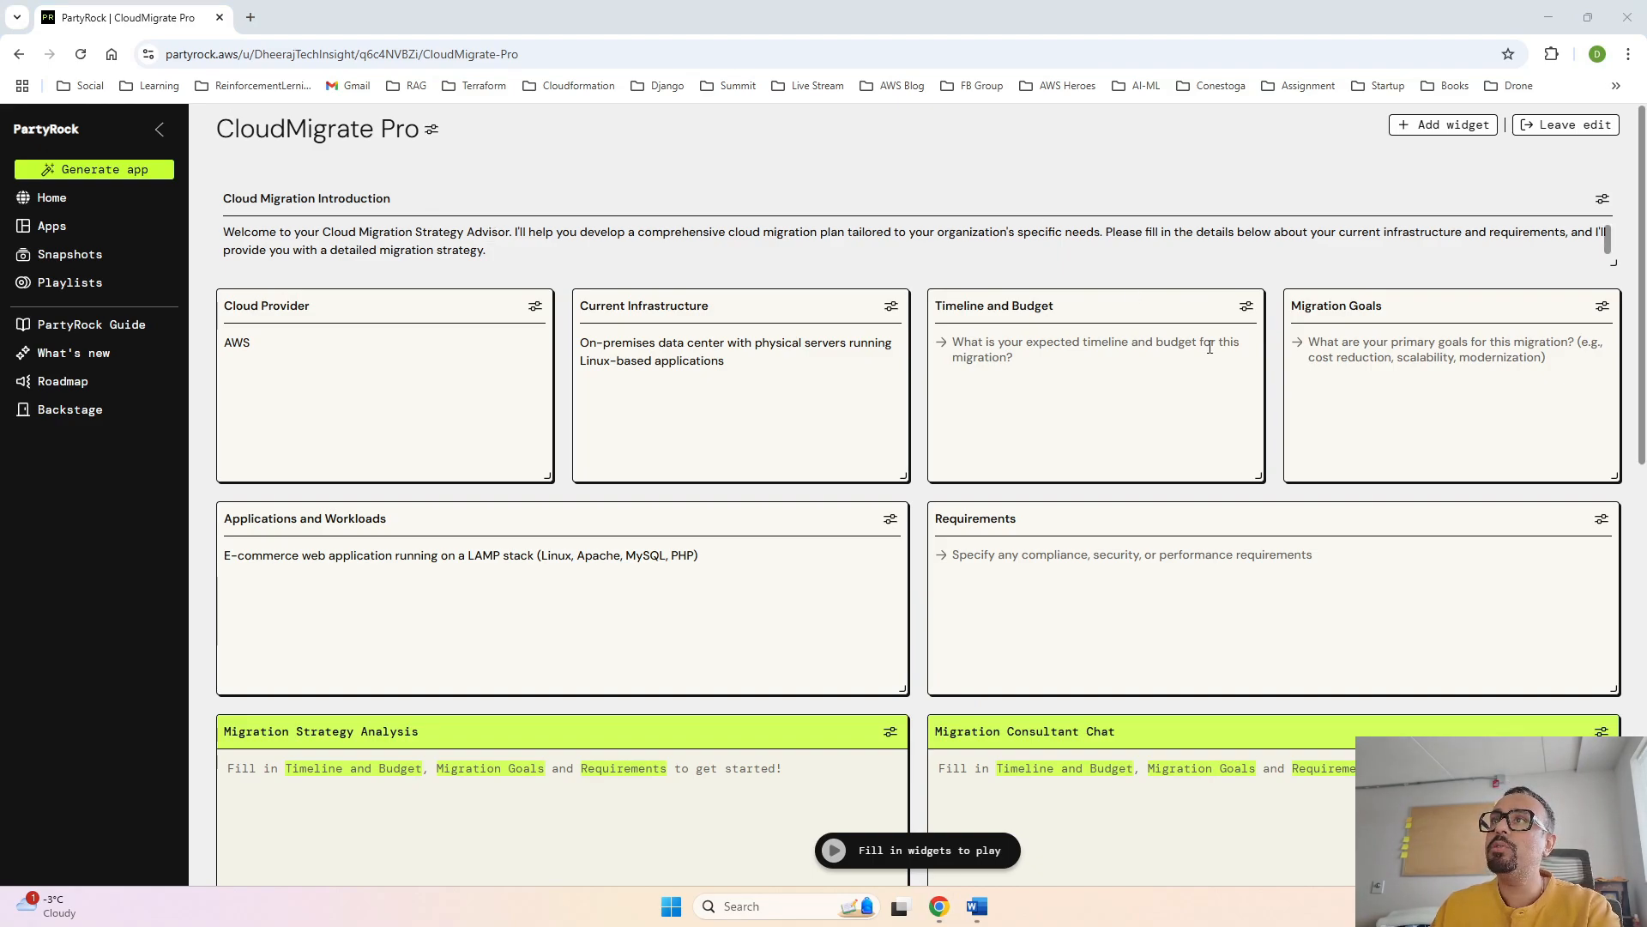
- Fill Migration Goals with "Improve scalability and high availability by moving to a fully managed cloud environment" and Timeline and Budget with "6 months for migration"
{"action": "left_click", "coordinate": [1336, 346]}
{"action": "type", "text": "Improve scalability and high availability by moving to a fully managed cloud environment"}
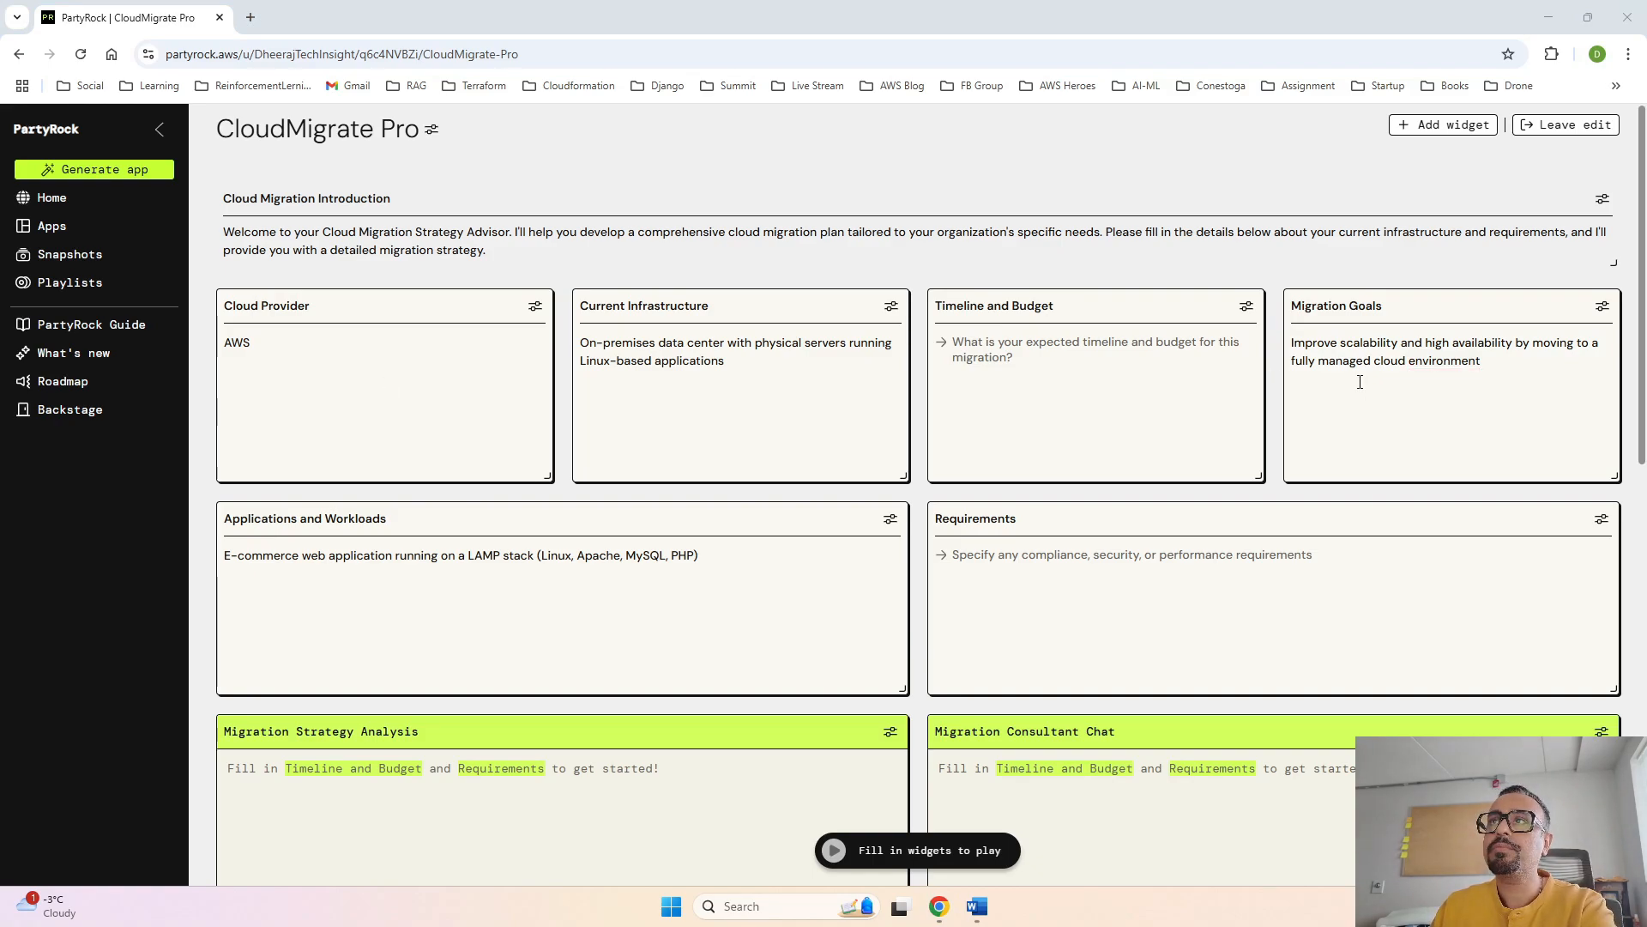
{"action": "left_click", "coordinate": [1185, 360]}
{"action": "type", "text": "6 months for migration"}
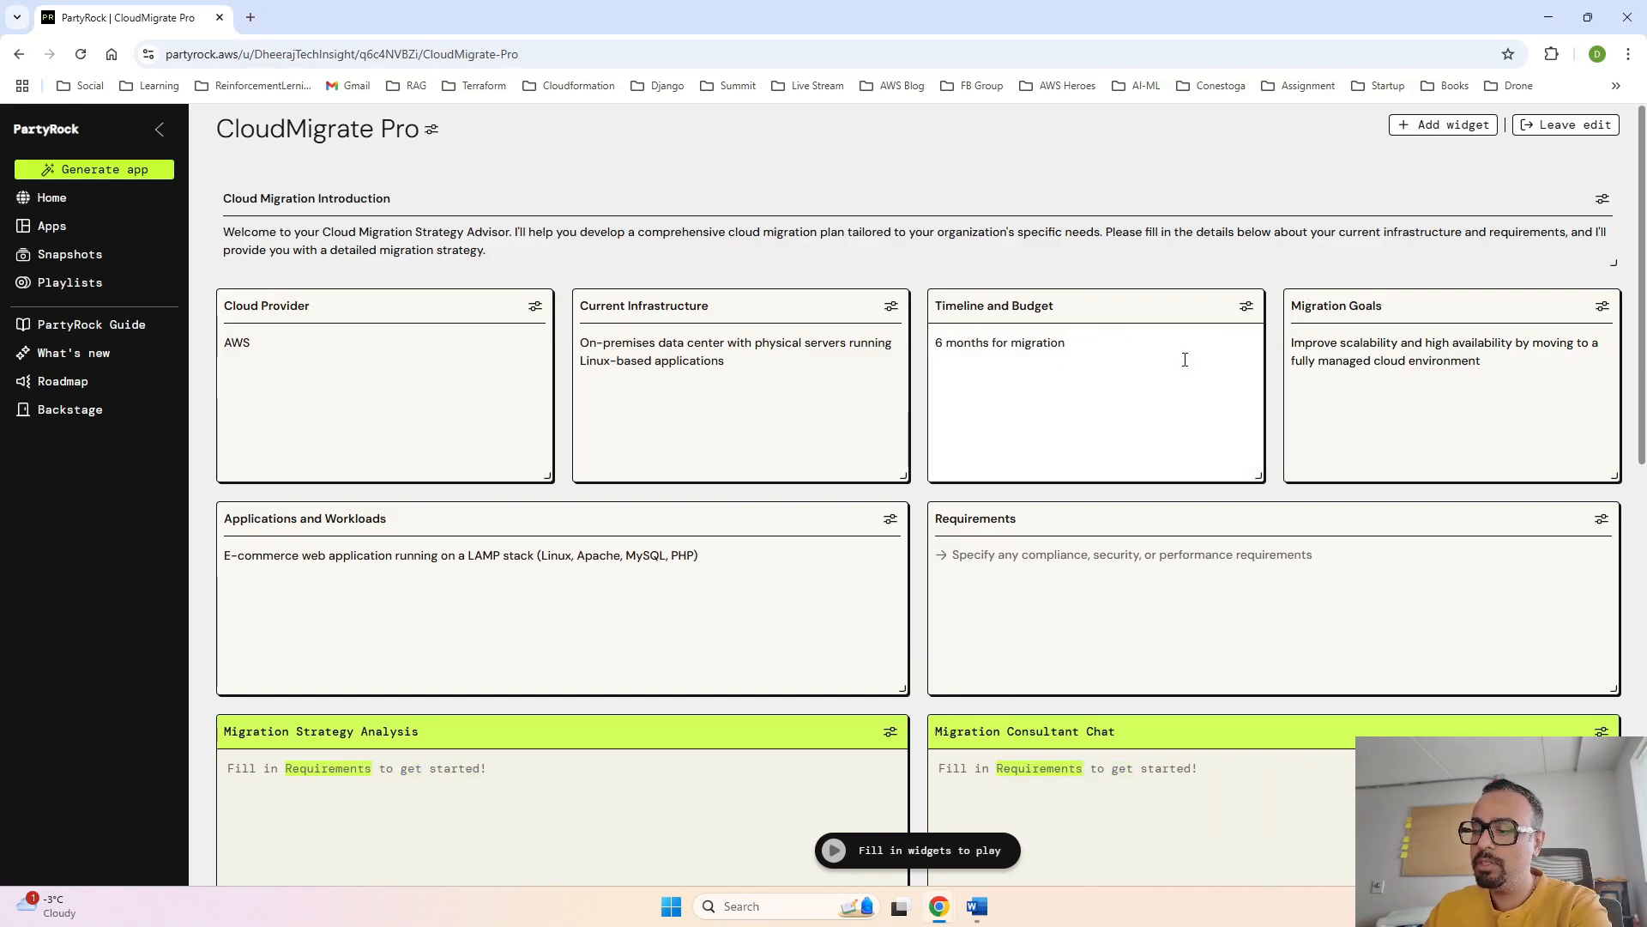
- Extend the Timeline and Budget text to "6 months for migration of timeline and $500,000 for the entire migration process"
{"action": "type", "text": "of time"}
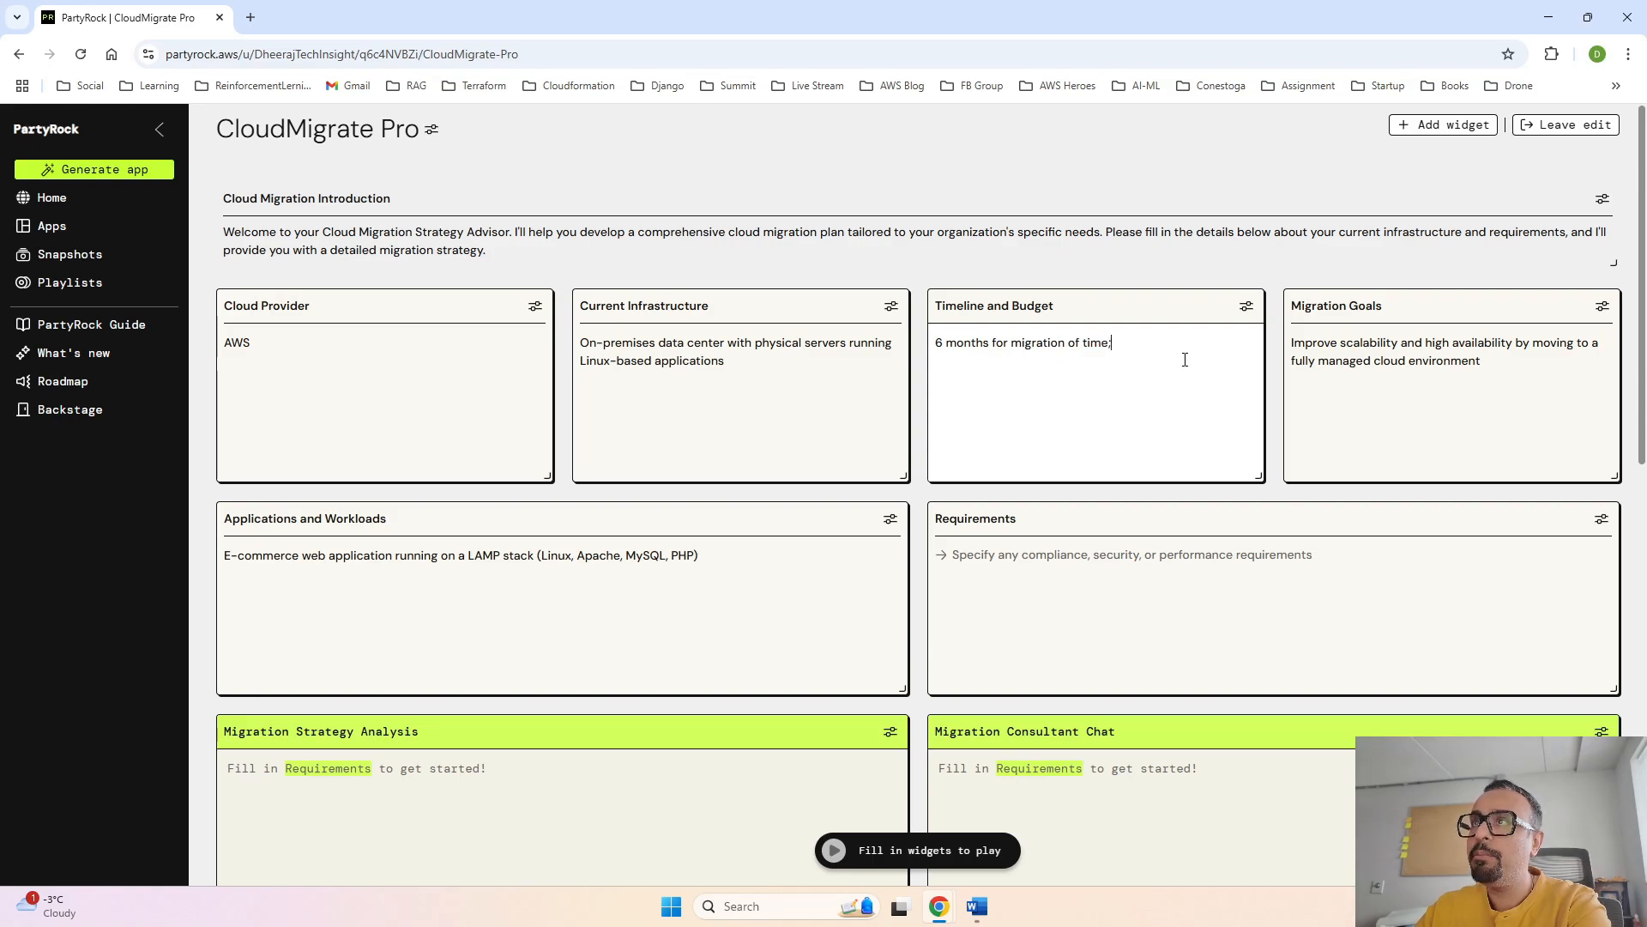
{"action": "type", "text": "line a"}
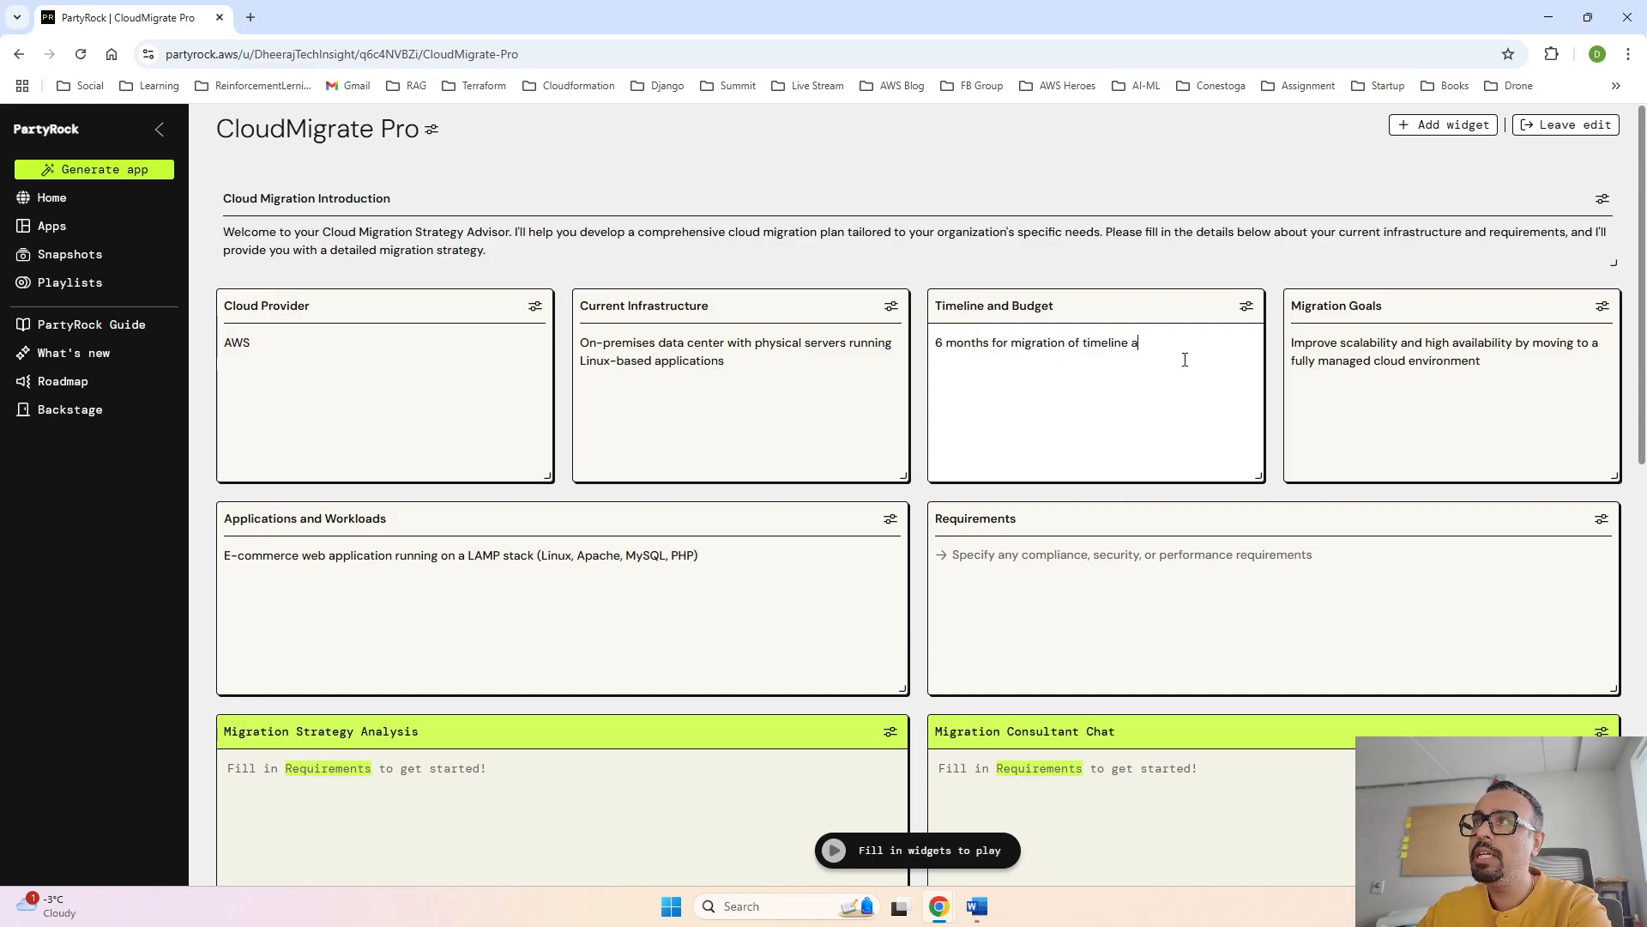
{"action": "type", "text": "nd"}
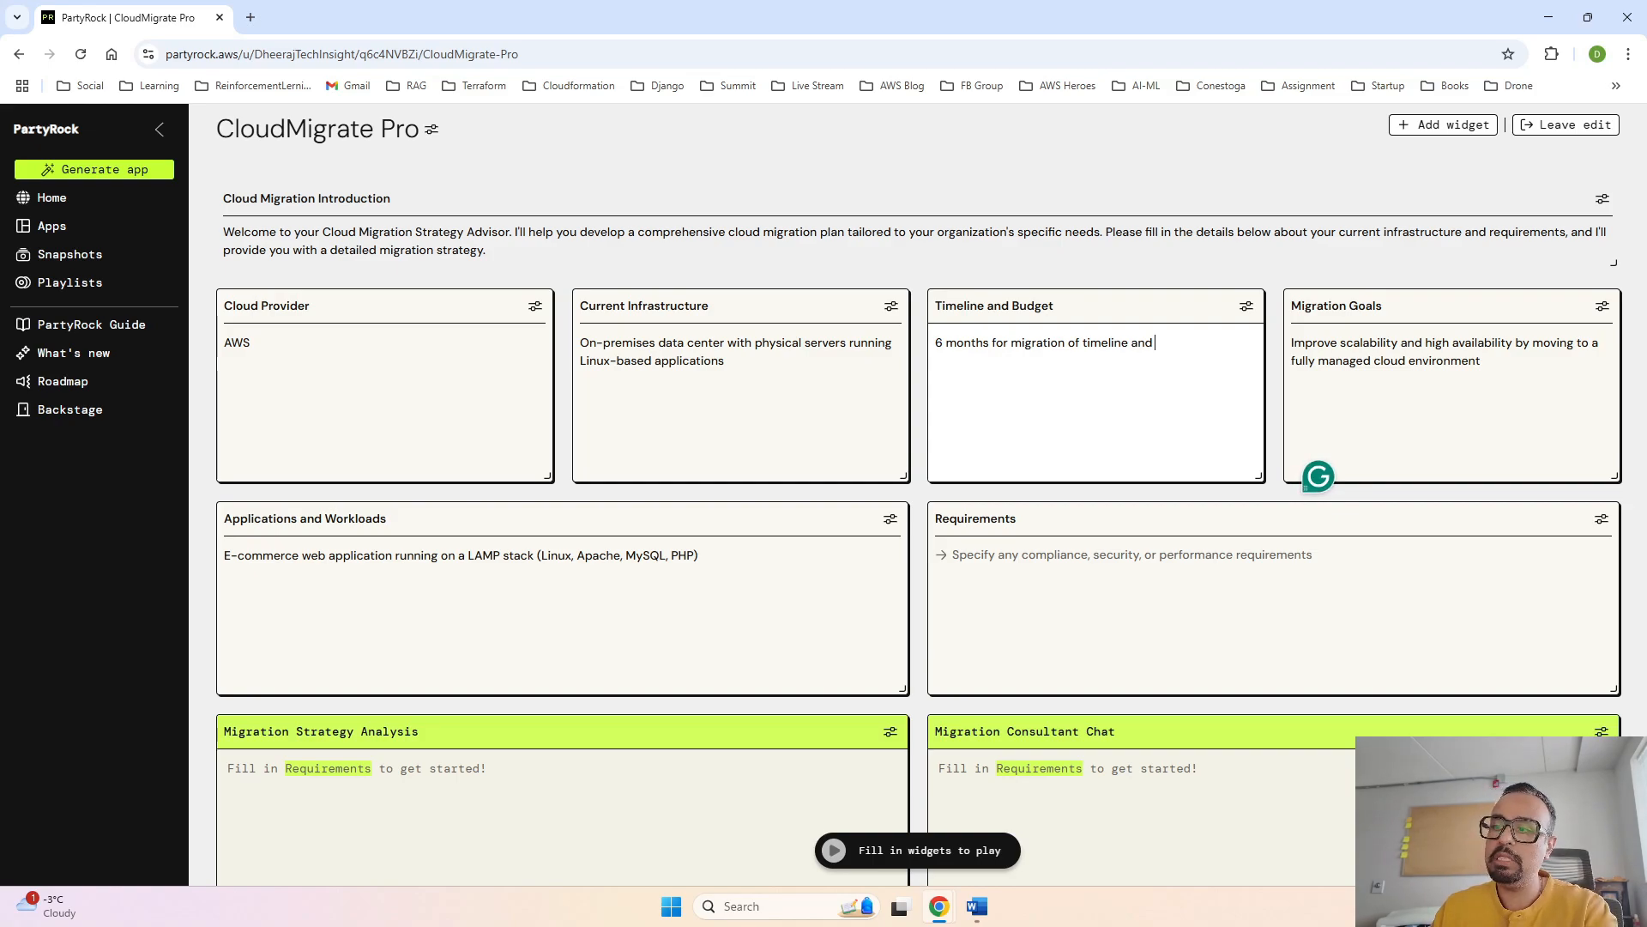
{"action": "key", "text": "alt+Tab"}
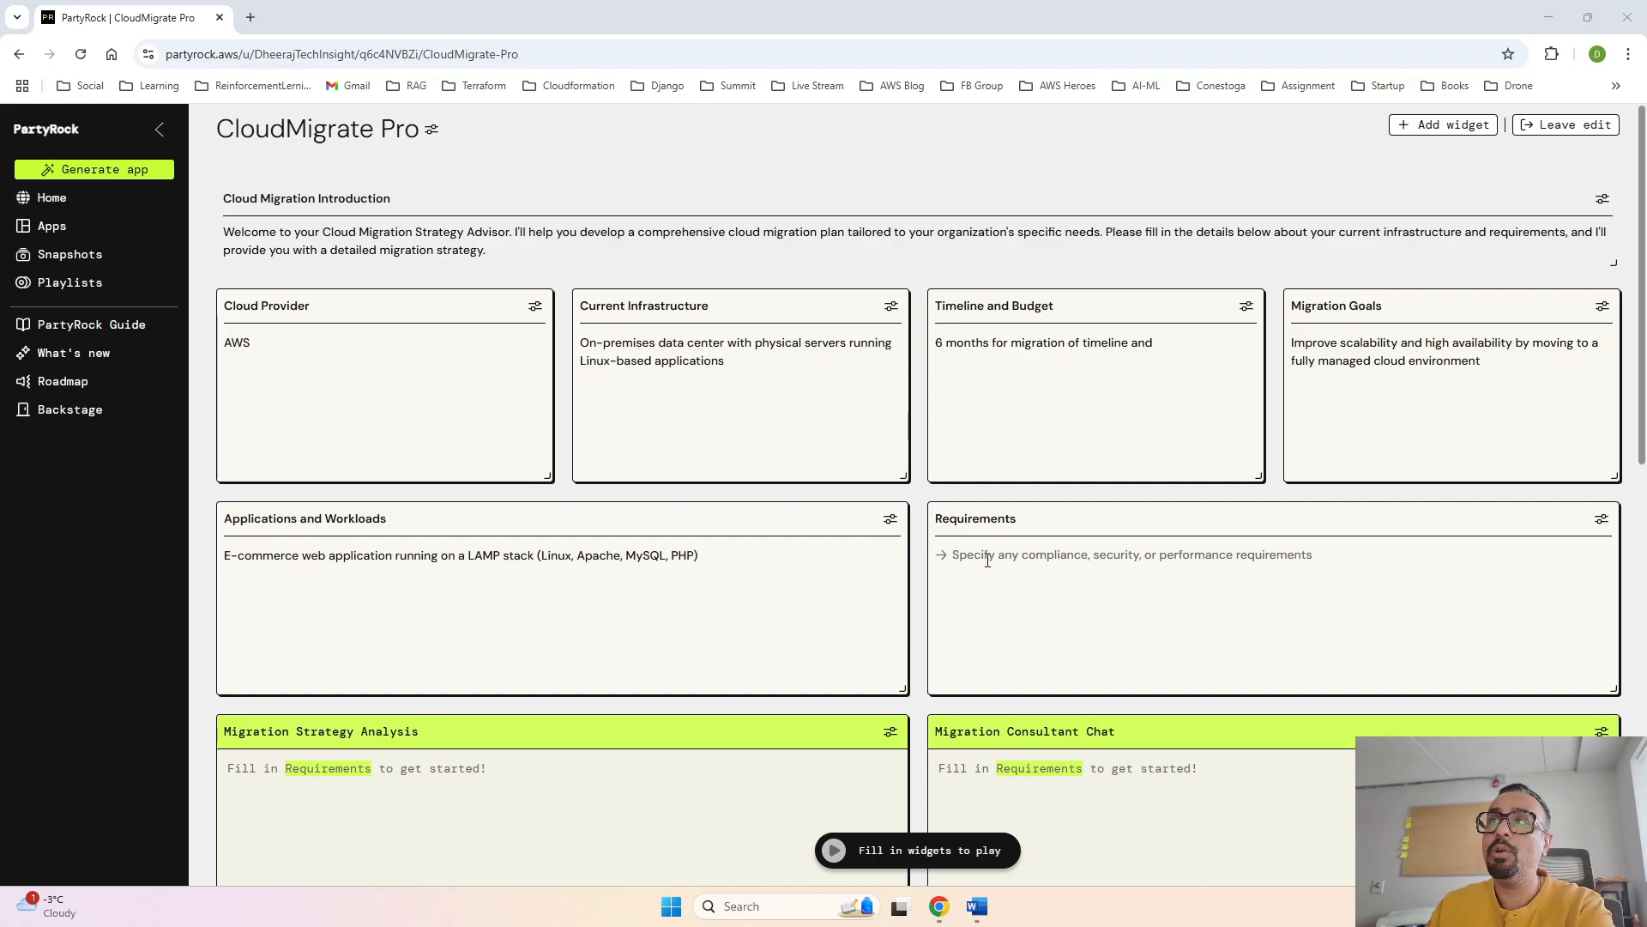
{"action": "left_click", "coordinate": [1197, 344]}
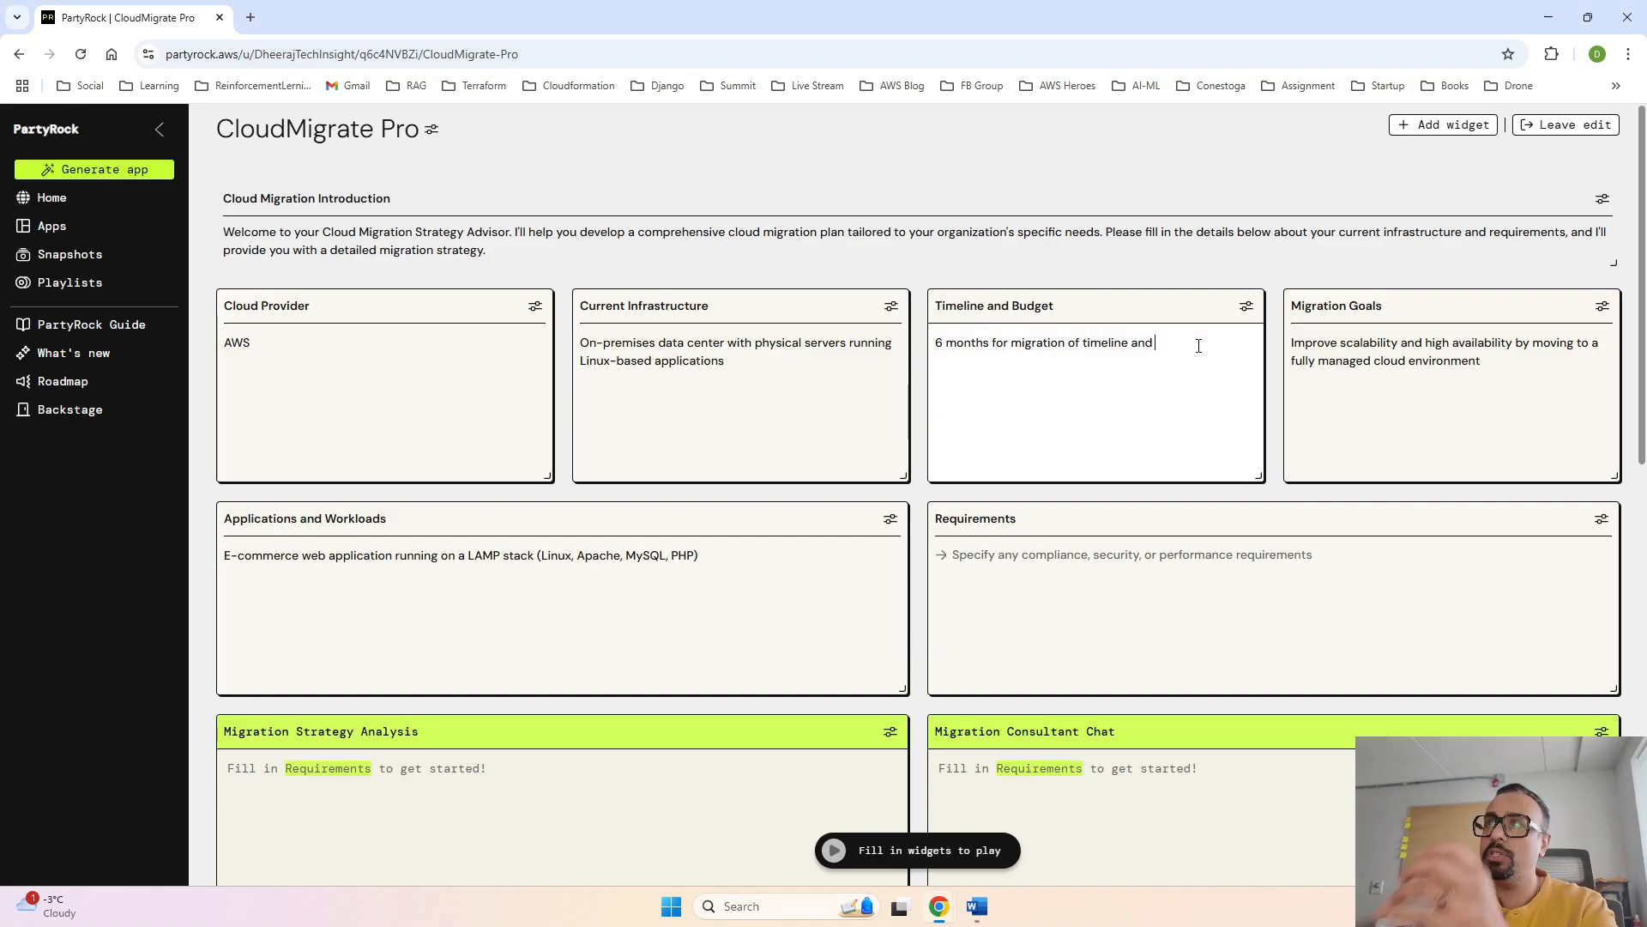
{"action": "type", "text": "$500,000 for the entire migration process"}
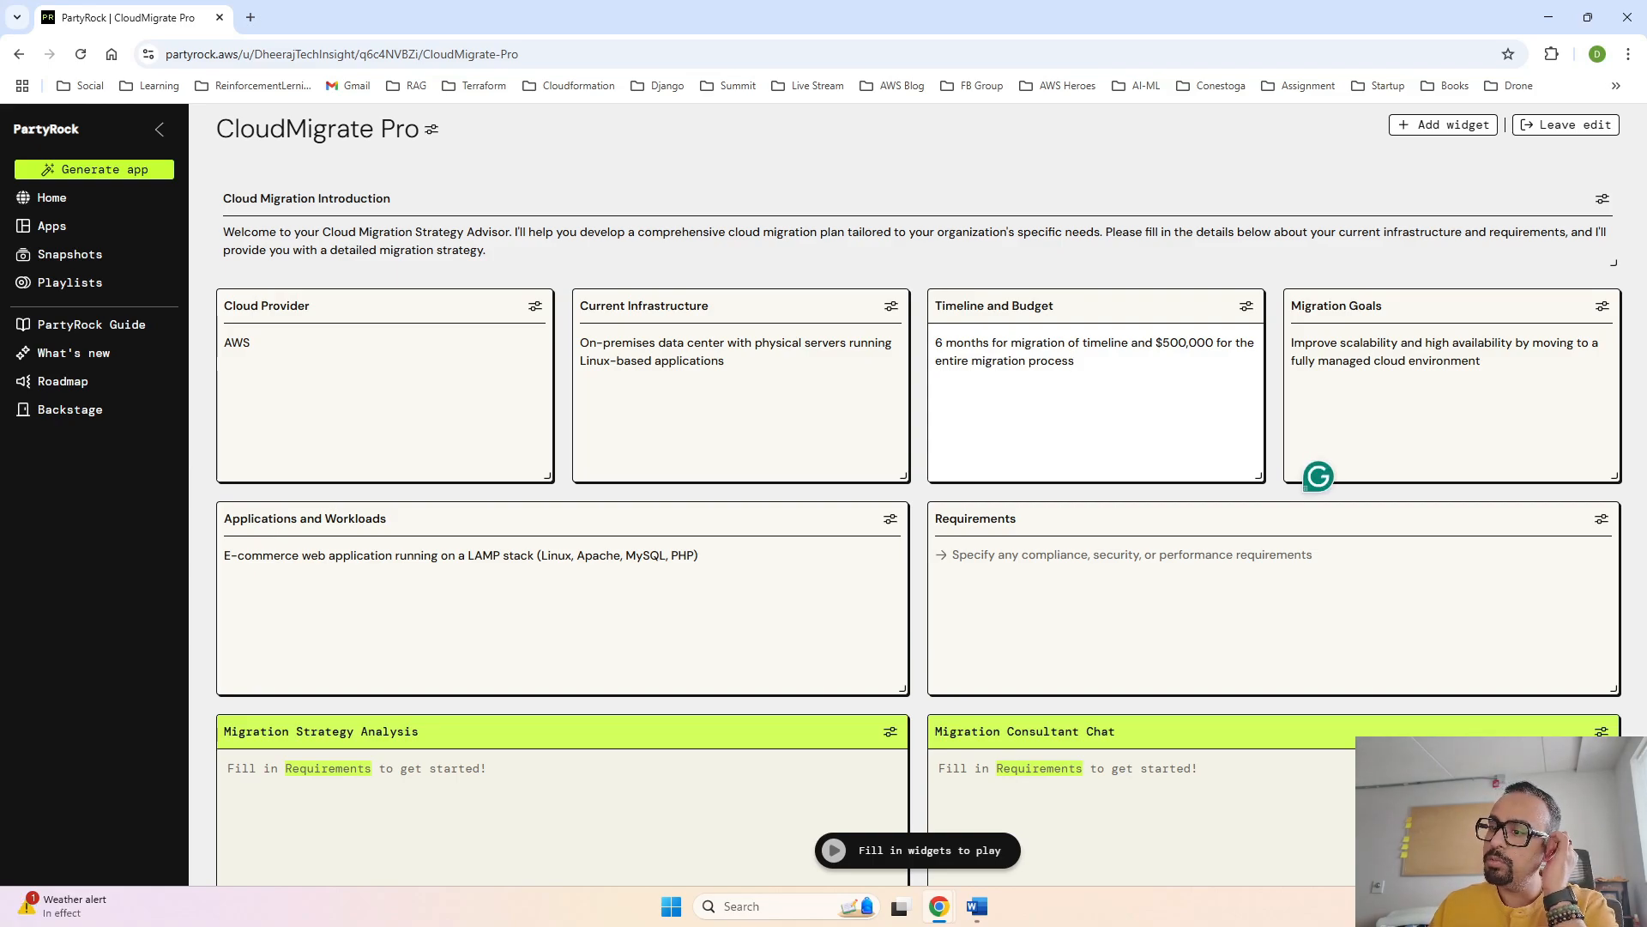
- Fill Requirements with "Must comply with HIPAA (Health Insurance Portability and Accountability Act) for handling healthcare data" and "High throughput for big data processing and analytics workloads"
{"action": "key", "text": "alt+Tab"}
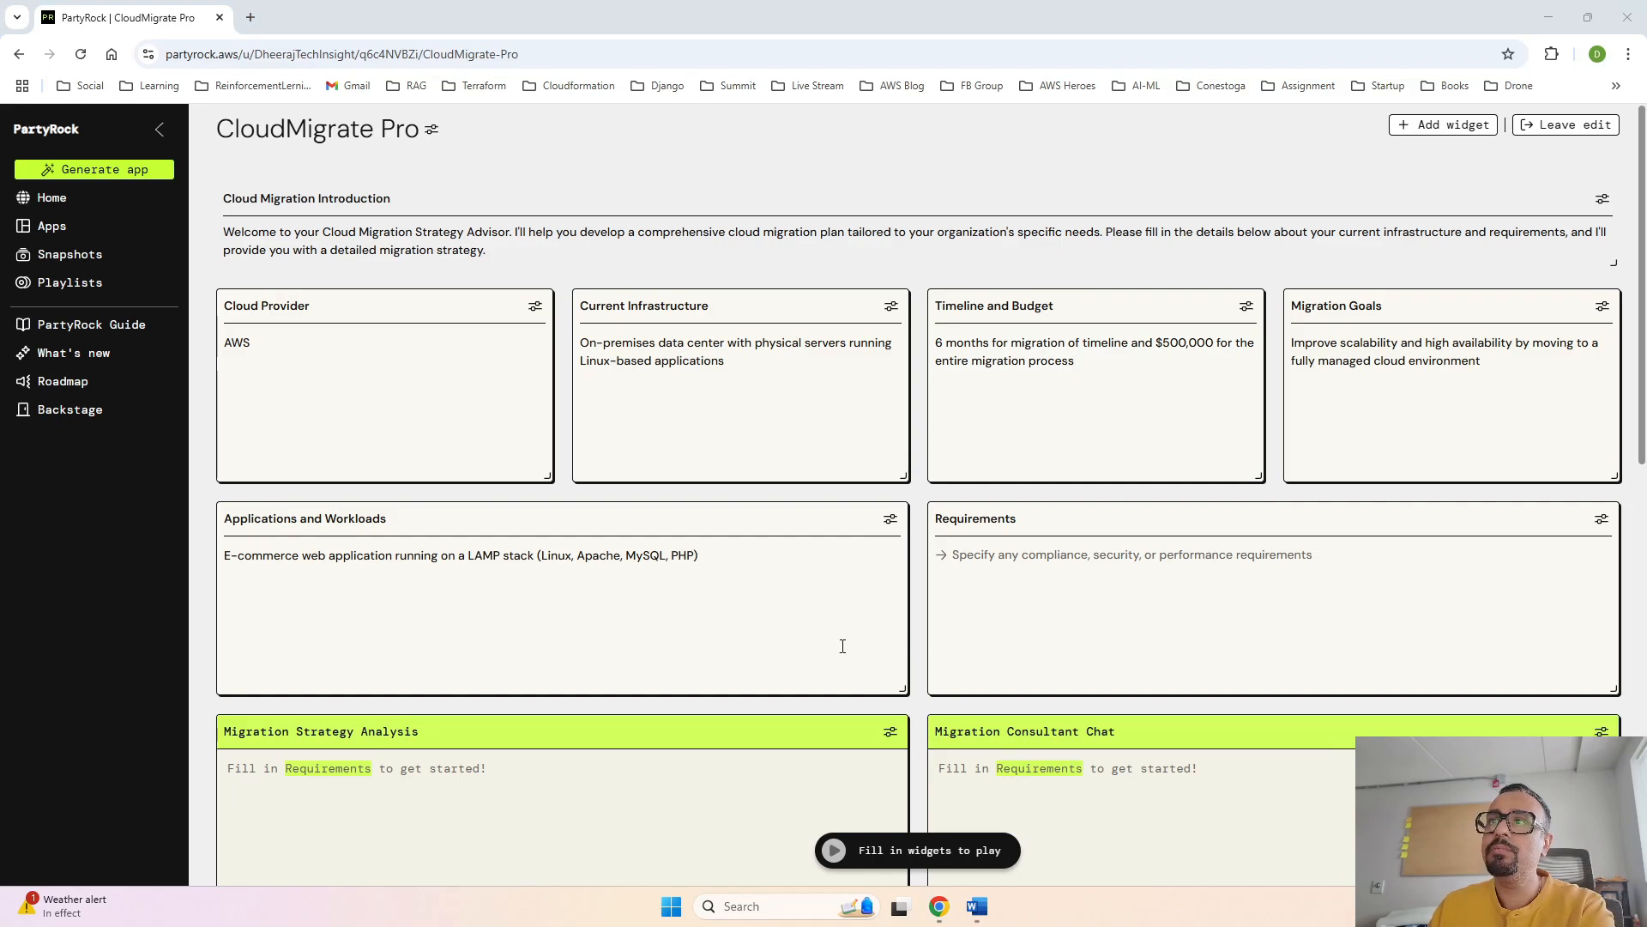
{"action": "left_click", "coordinate": [1110, 538]}
{"action": "type", "text": "Must comply with HIPAA (Health Insurance Portability and Accountability Act) for handling healthcare data"}
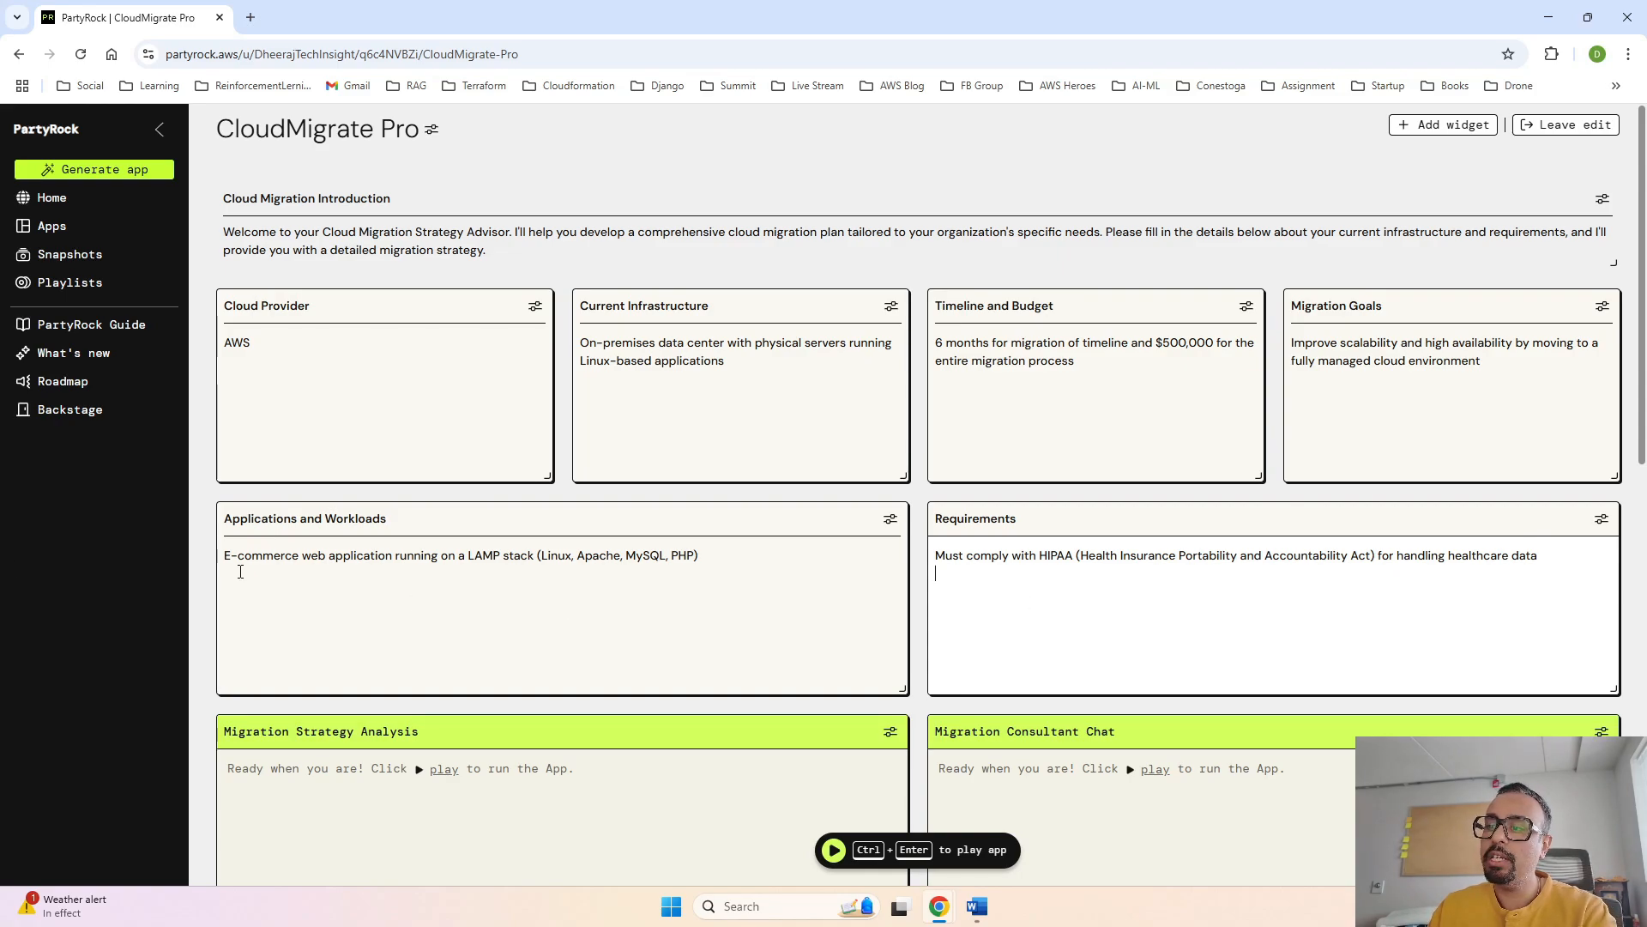
{"action": "key", "text": "alt+Tab"}
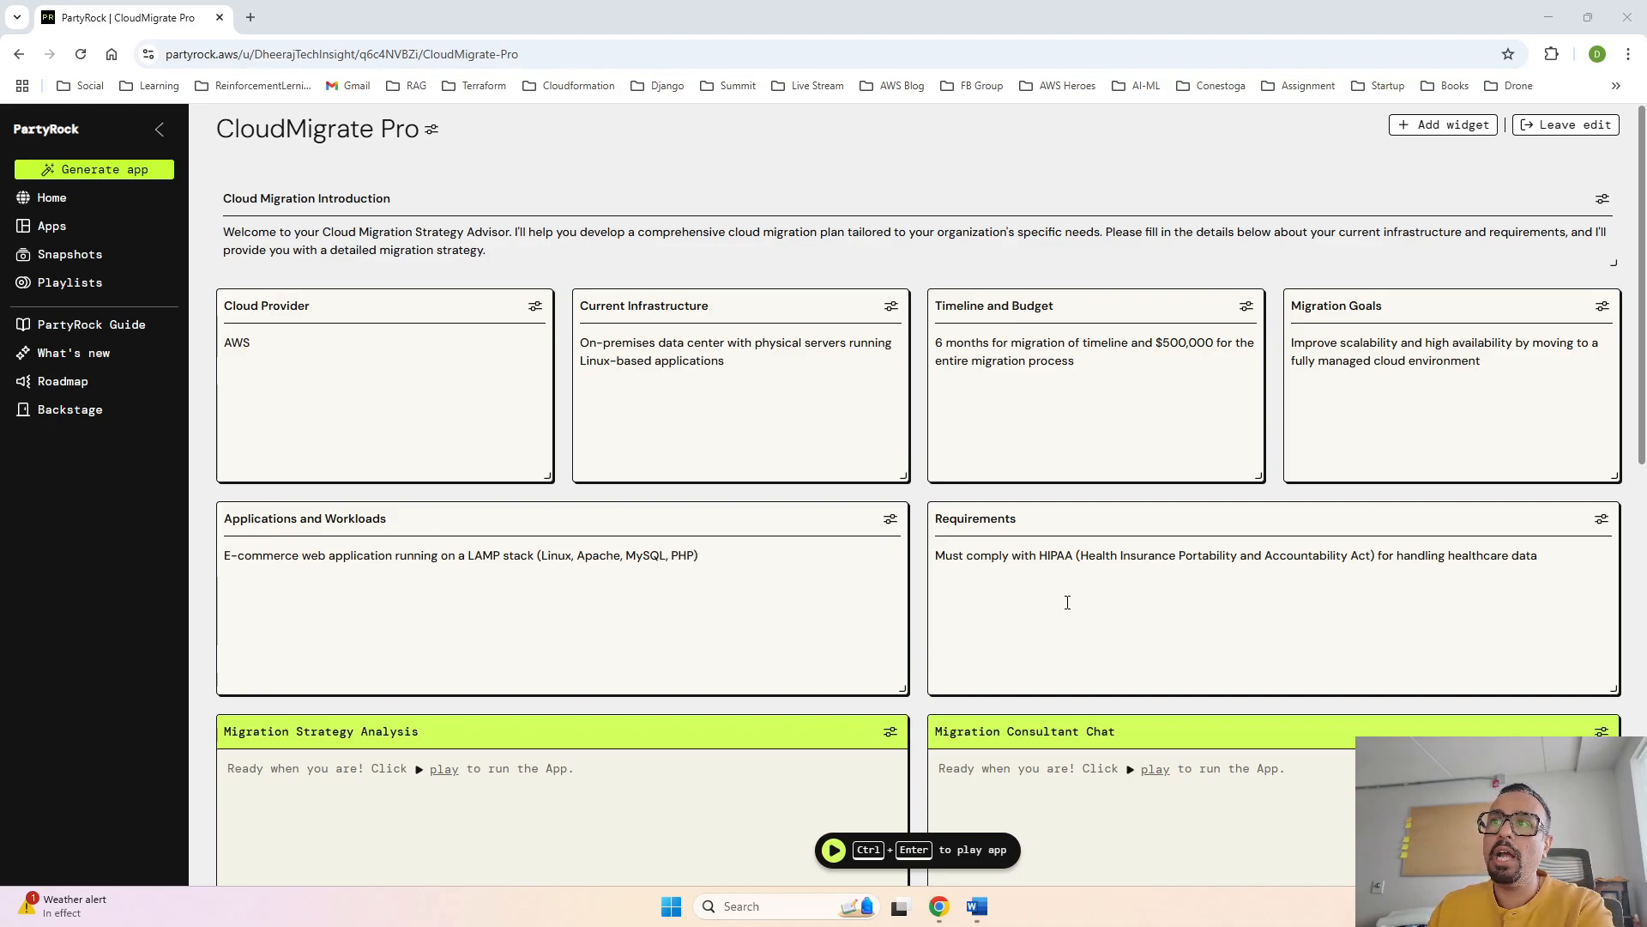
{"action": "left_click", "coordinate": [1021, 605]}
{"action": "type", "text": "High throughput for big data processing and analytics workloads"}
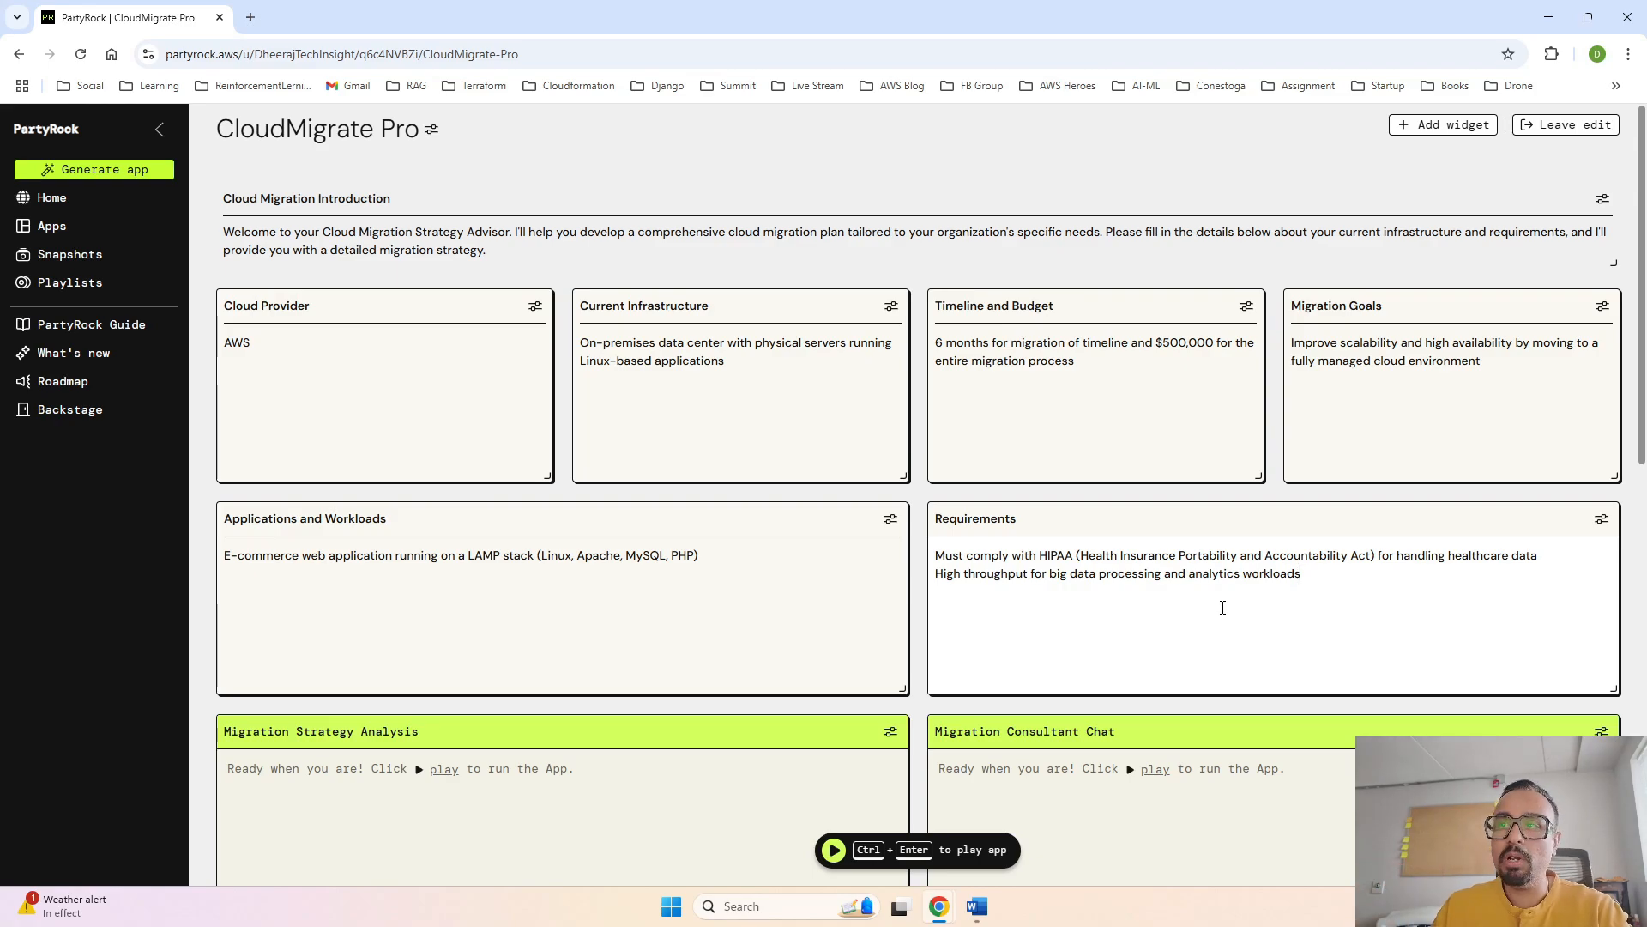
- Set the Migration Strategy Analysis widget's model to Amazon Nova Micro and save the widget
{"action": "scroll", "coordinate": [1313, 599], "scroll_direction": "down", "scroll_amount": 2}
{"action": "scroll", "coordinate": [1309, 599], "scroll_direction": "down", "scroll_amount": 2}
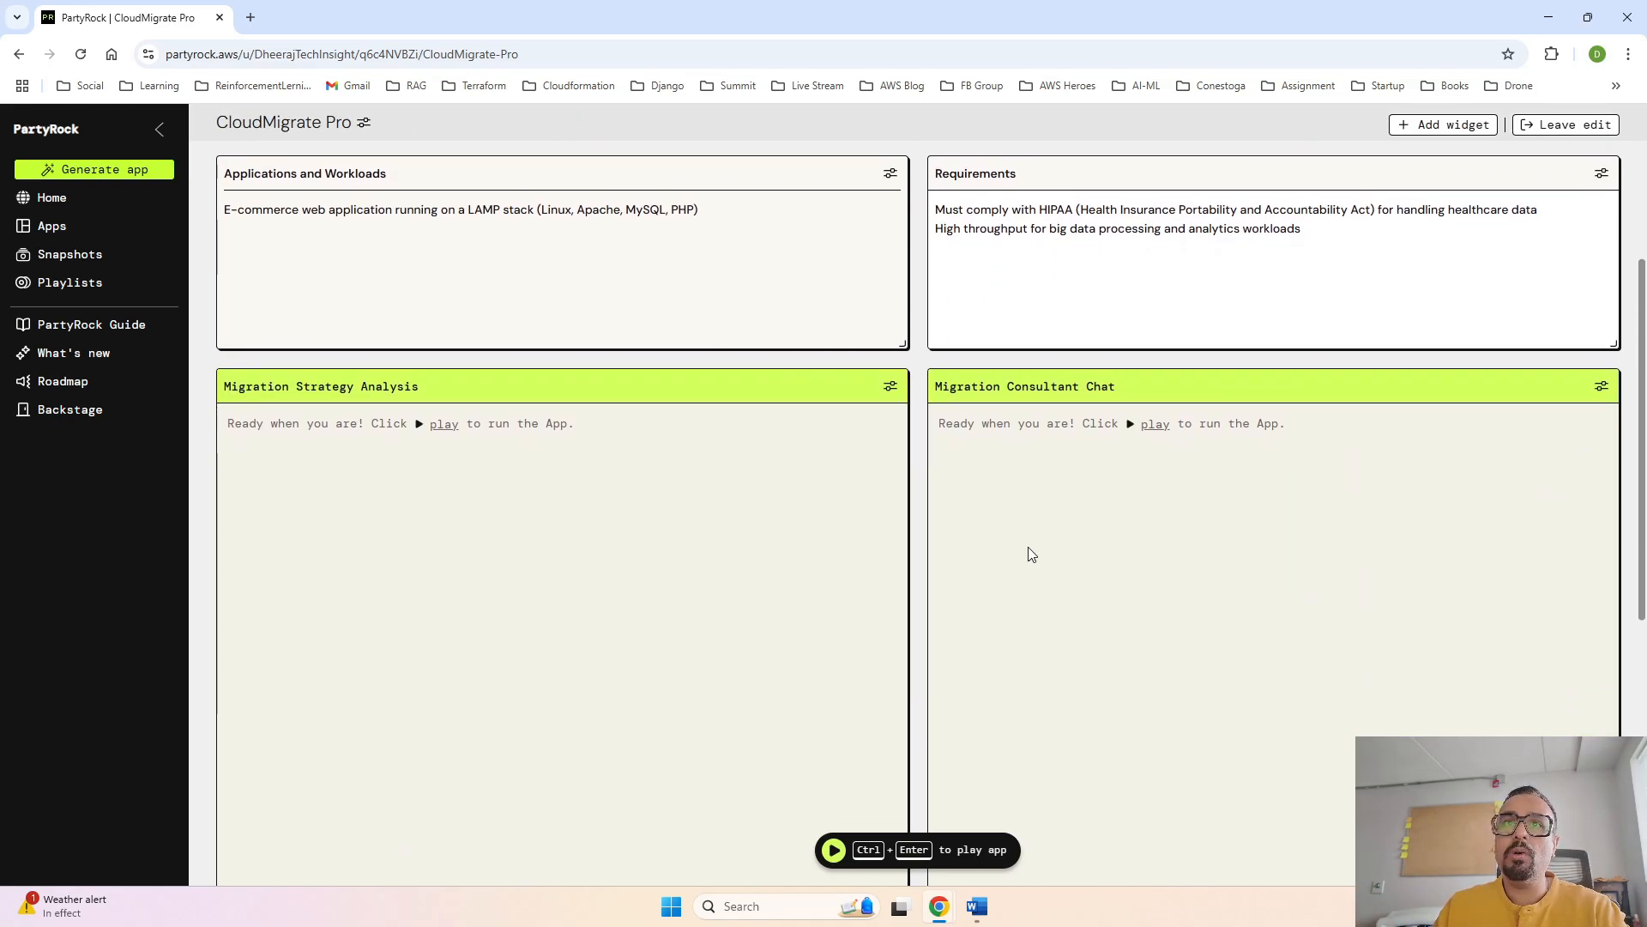
{"action": "left_click", "coordinate": [892, 387]}
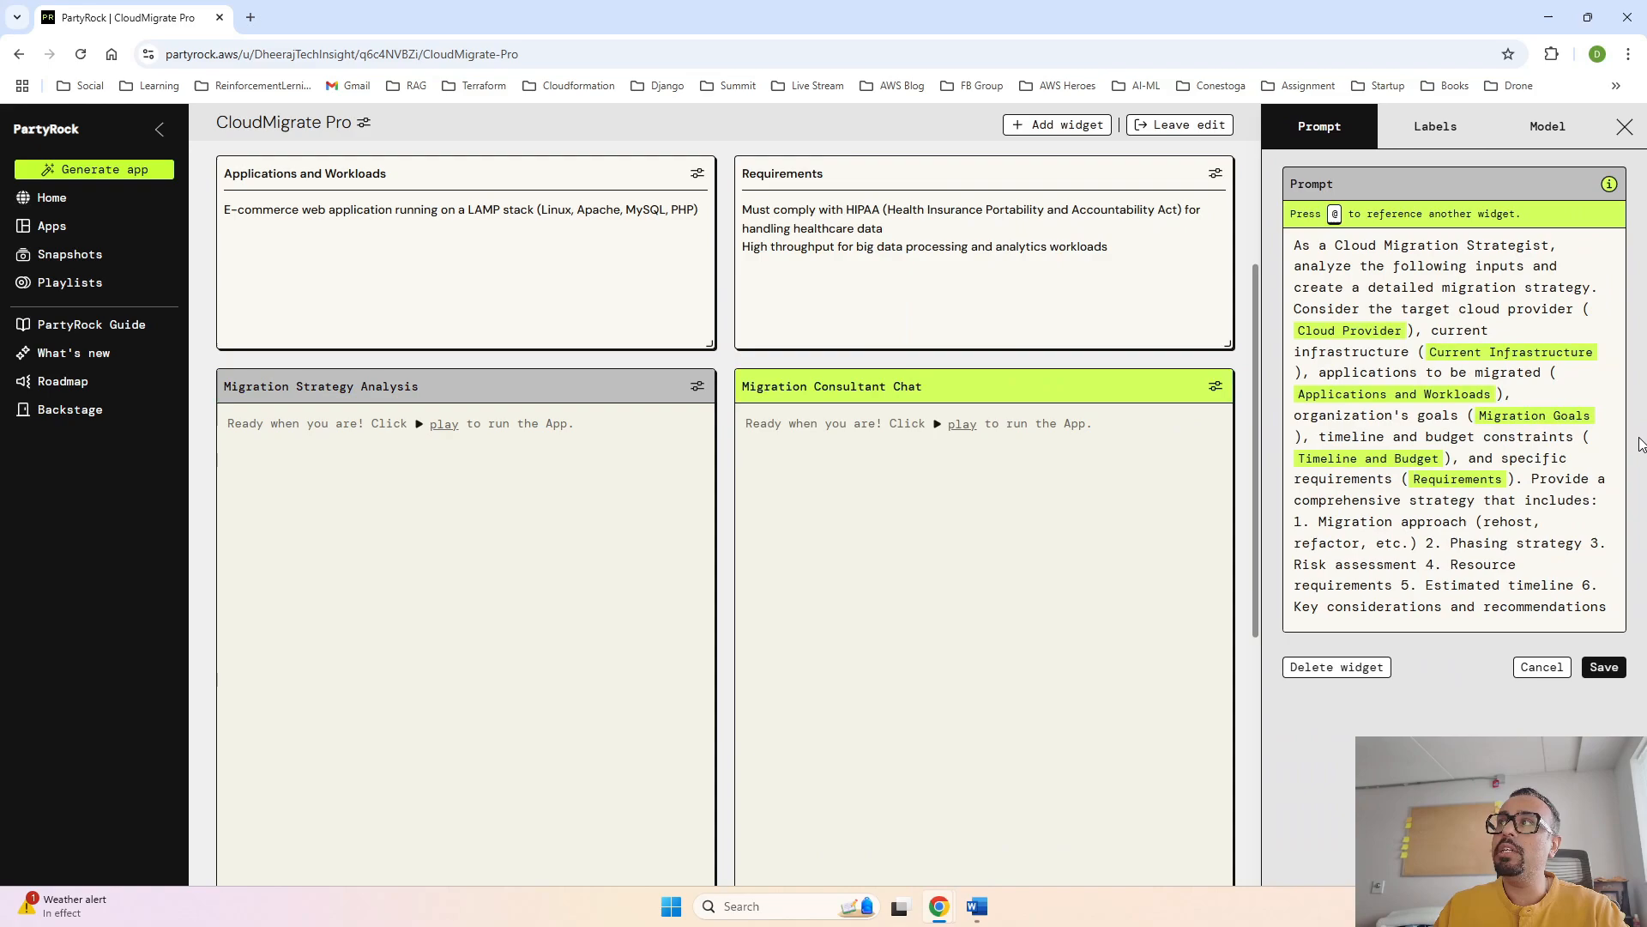
{"action": "left_click", "coordinate": [1542, 144]}
{"action": "left_click", "coordinate": [1595, 223]}
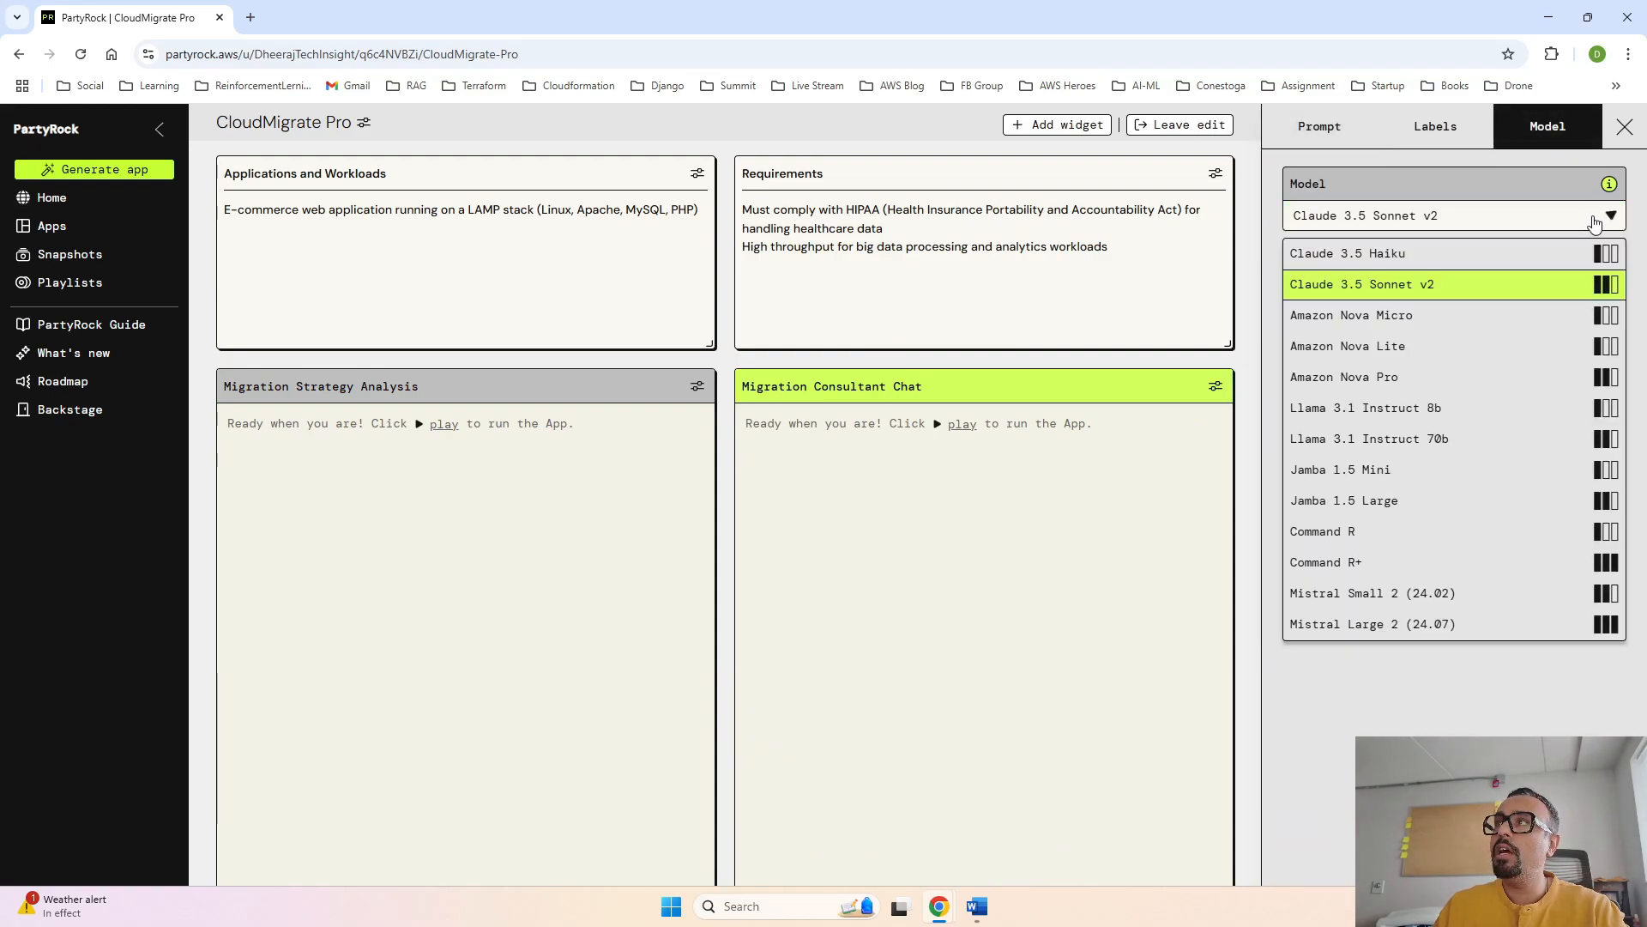
{"action": "left_click", "coordinate": [1470, 317]}
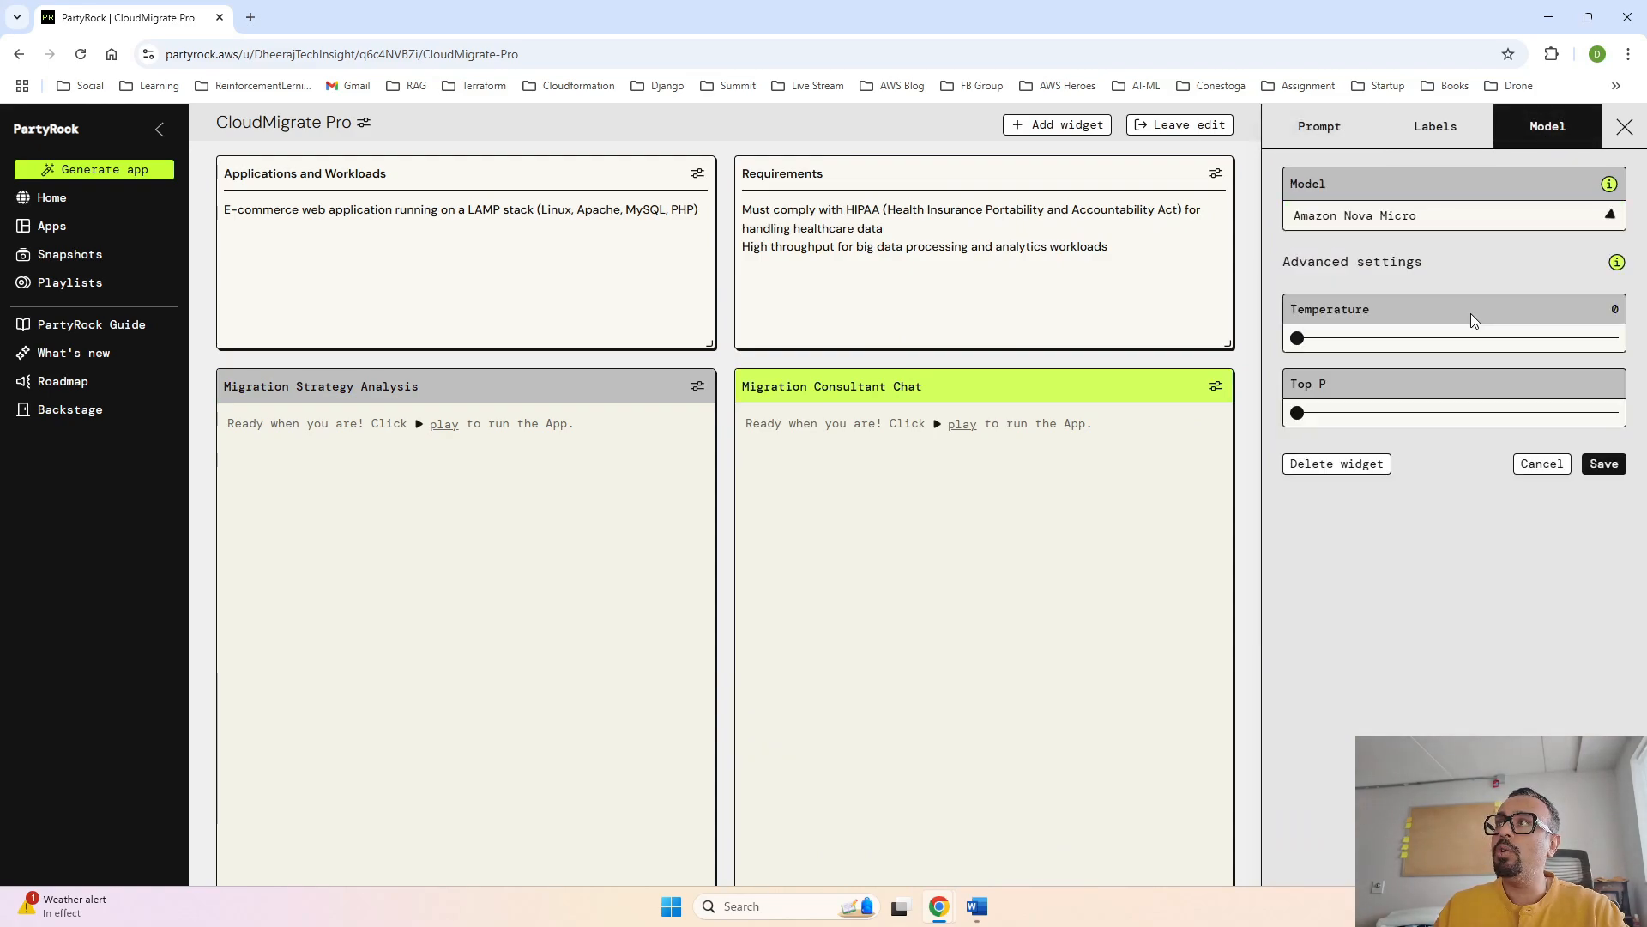
{"action": "left_click", "coordinate": [1603, 464]}
- Run the app to generate the migration strategy from the filled-in inputs
{"action": "scroll", "coordinate": [870, 582], "scroll_direction": "down", "scroll_amount": 1}
{"action": "scroll", "coordinate": [870, 582], "scroll_direction": "down", "scroll_amount": 3}
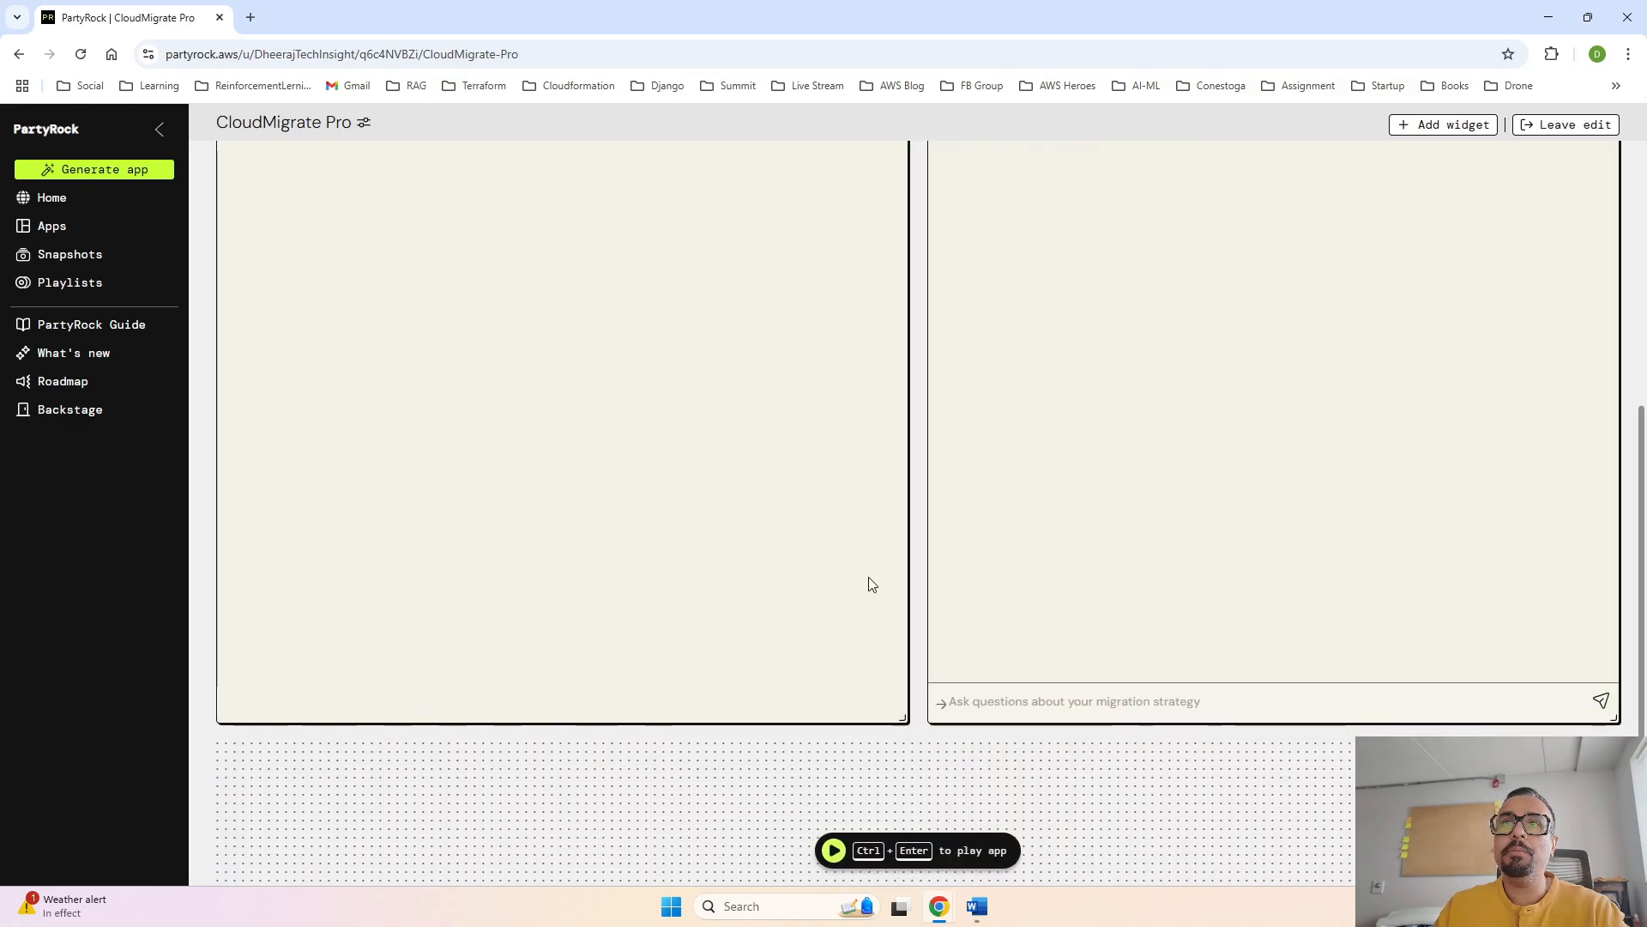
{"action": "scroll", "coordinate": [868, 581], "scroll_direction": "up", "scroll_amount": 3}
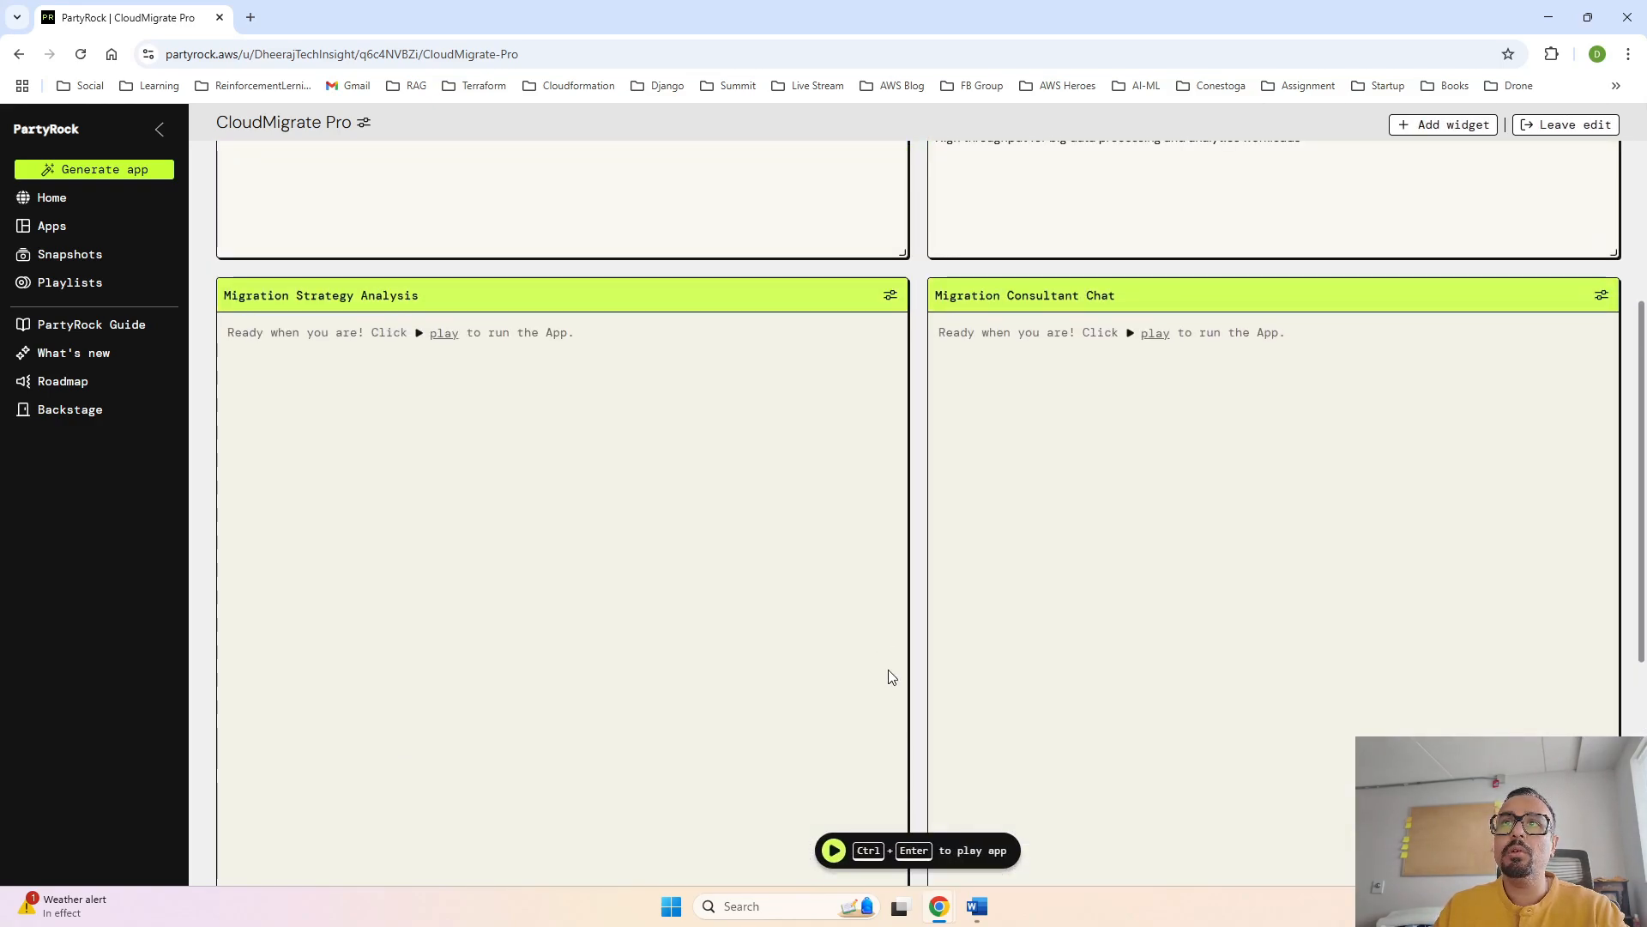
{"action": "left_click", "coordinate": [833, 851]}
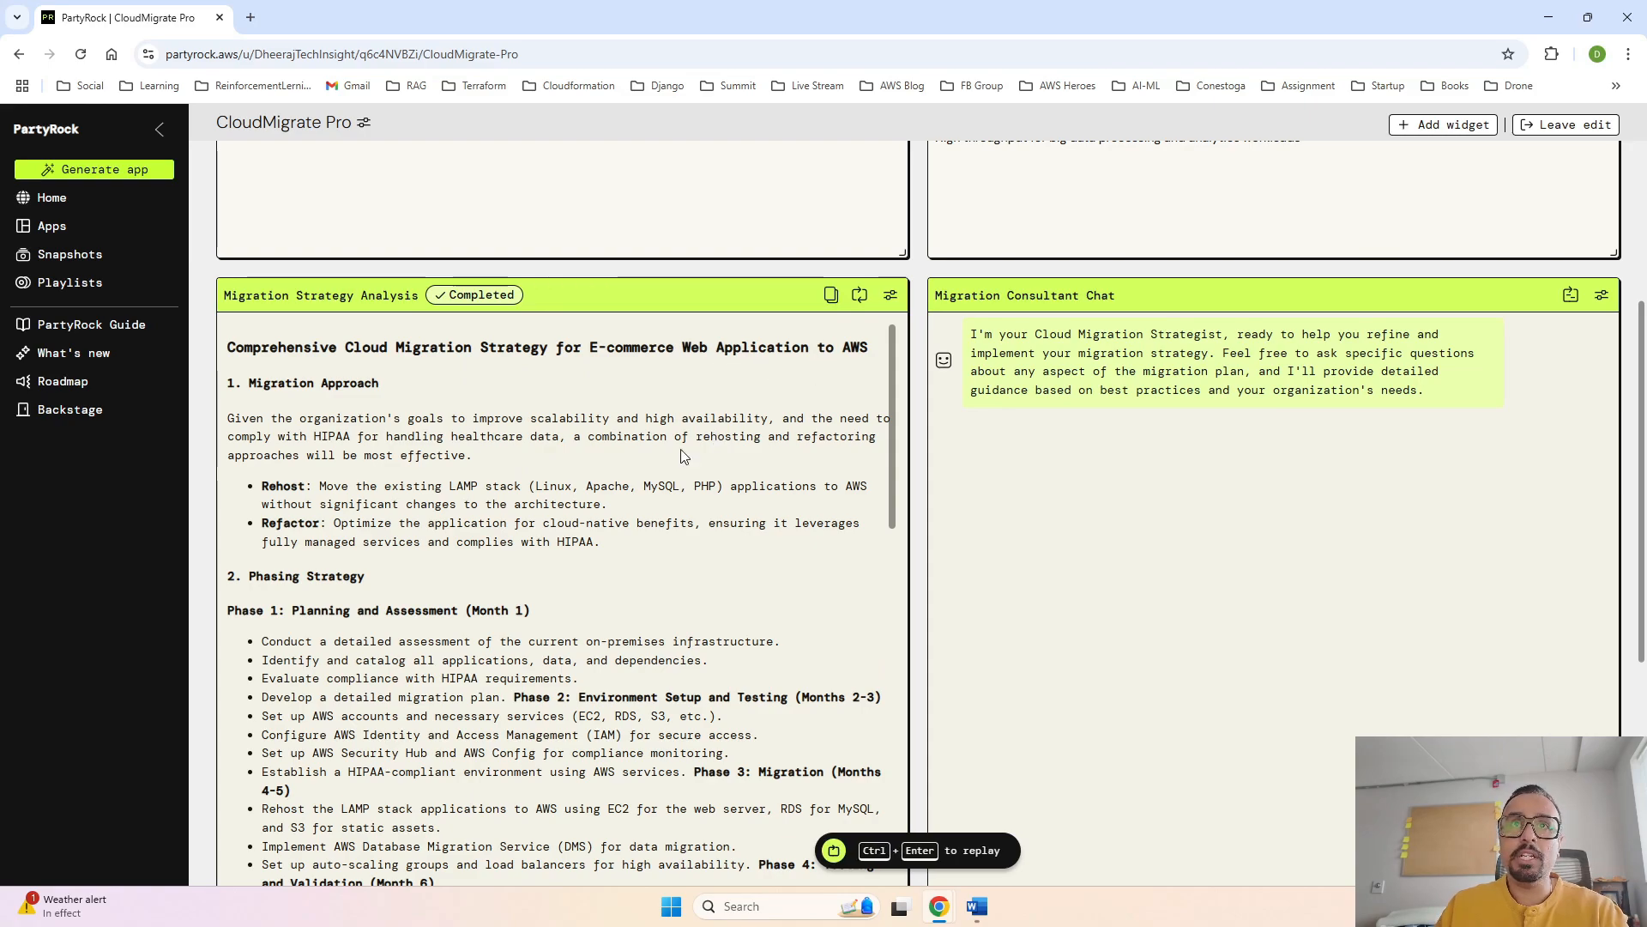
- Read through the generated Migration Strategy Analysis, examining the migration approach, phasing strategy and risk assessment
{"action": "scroll", "coordinate": [479, 460], "scroll_direction": "down", "scroll_amount": 1}
{"action": "scroll", "coordinate": [479, 460], "scroll_direction": "up", "scroll_amount": 1}
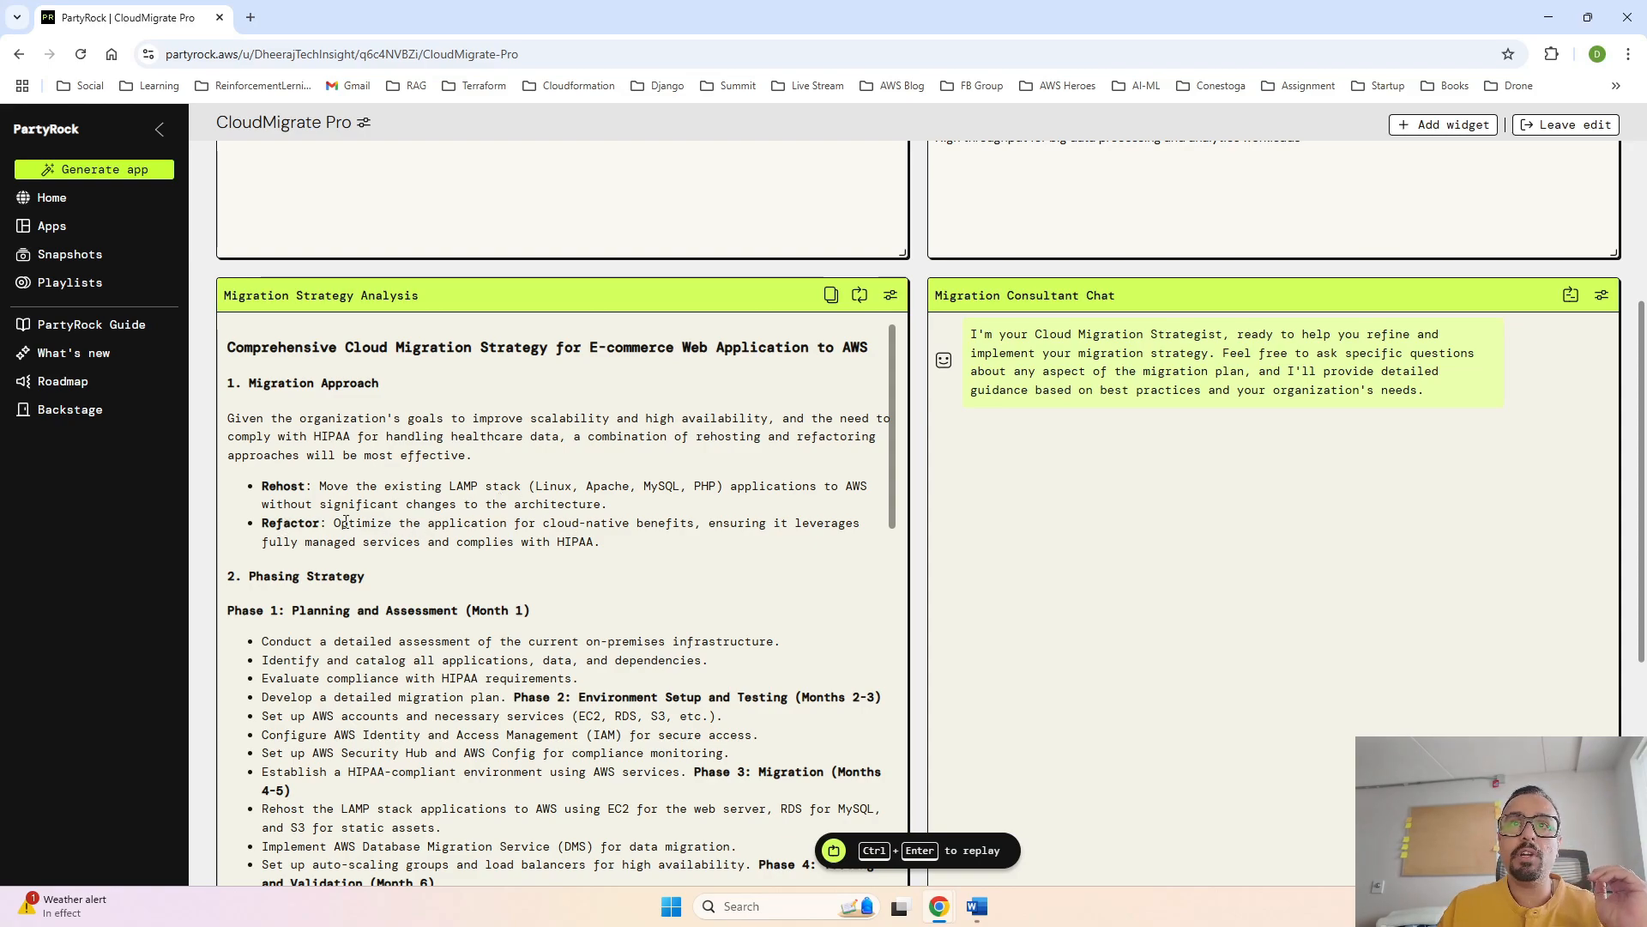
{"action": "scroll", "coordinate": [644, 558], "scroll_direction": "down", "scroll_amount": 2}
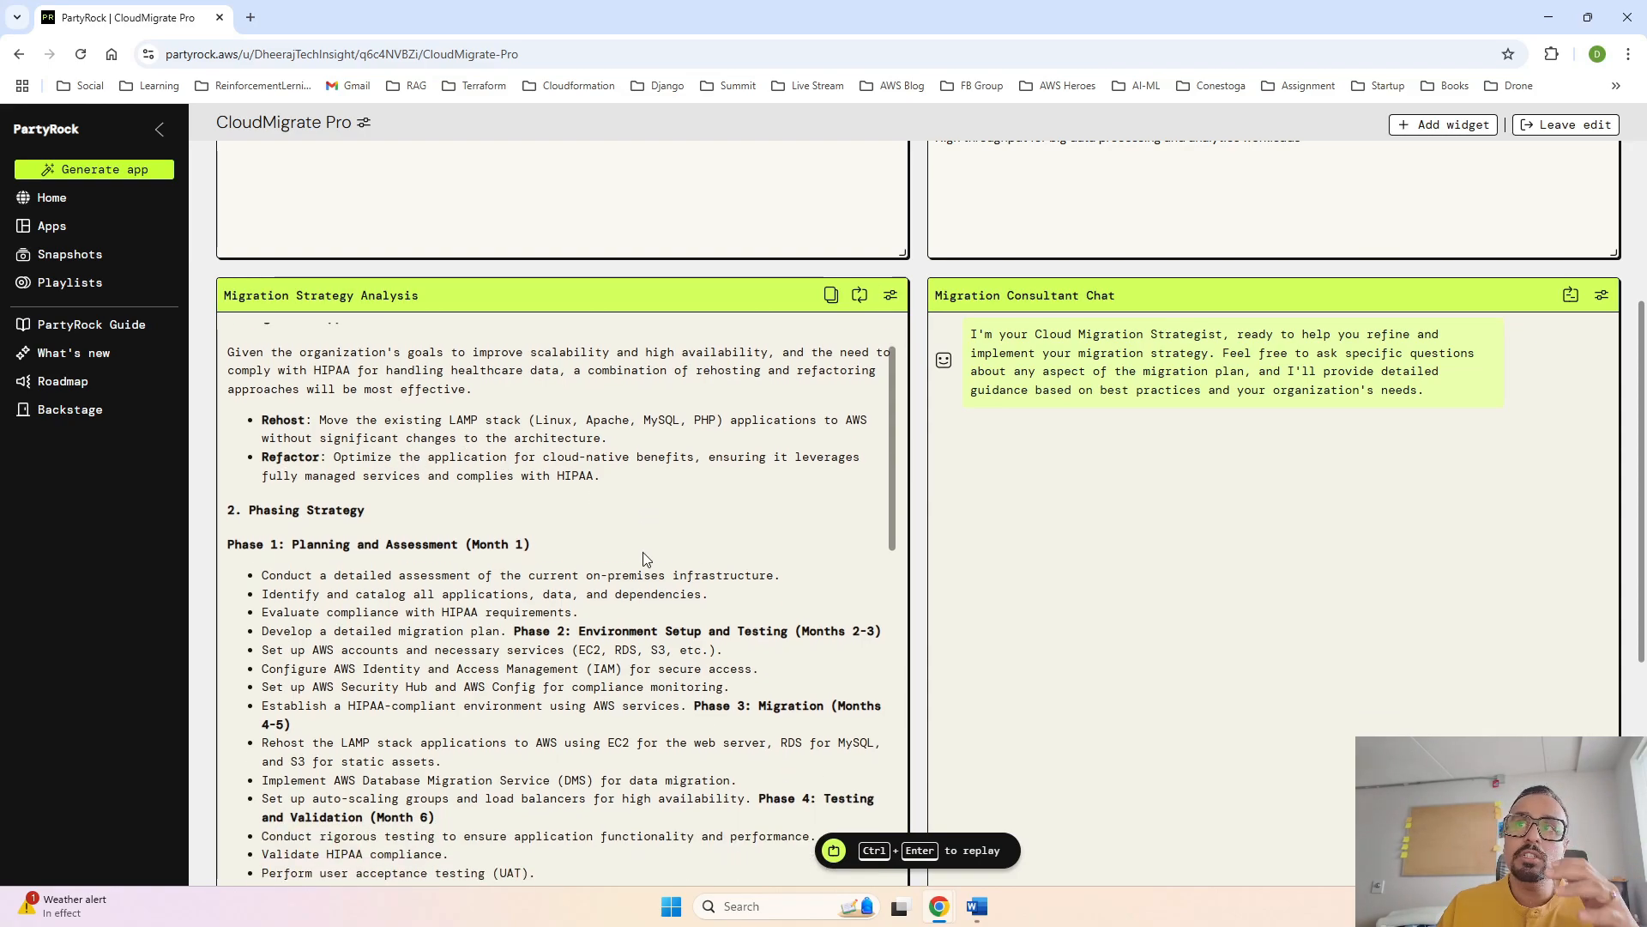
{"action": "scroll", "coordinate": [644, 559], "scroll_direction": "down", "scroll_amount": 1}
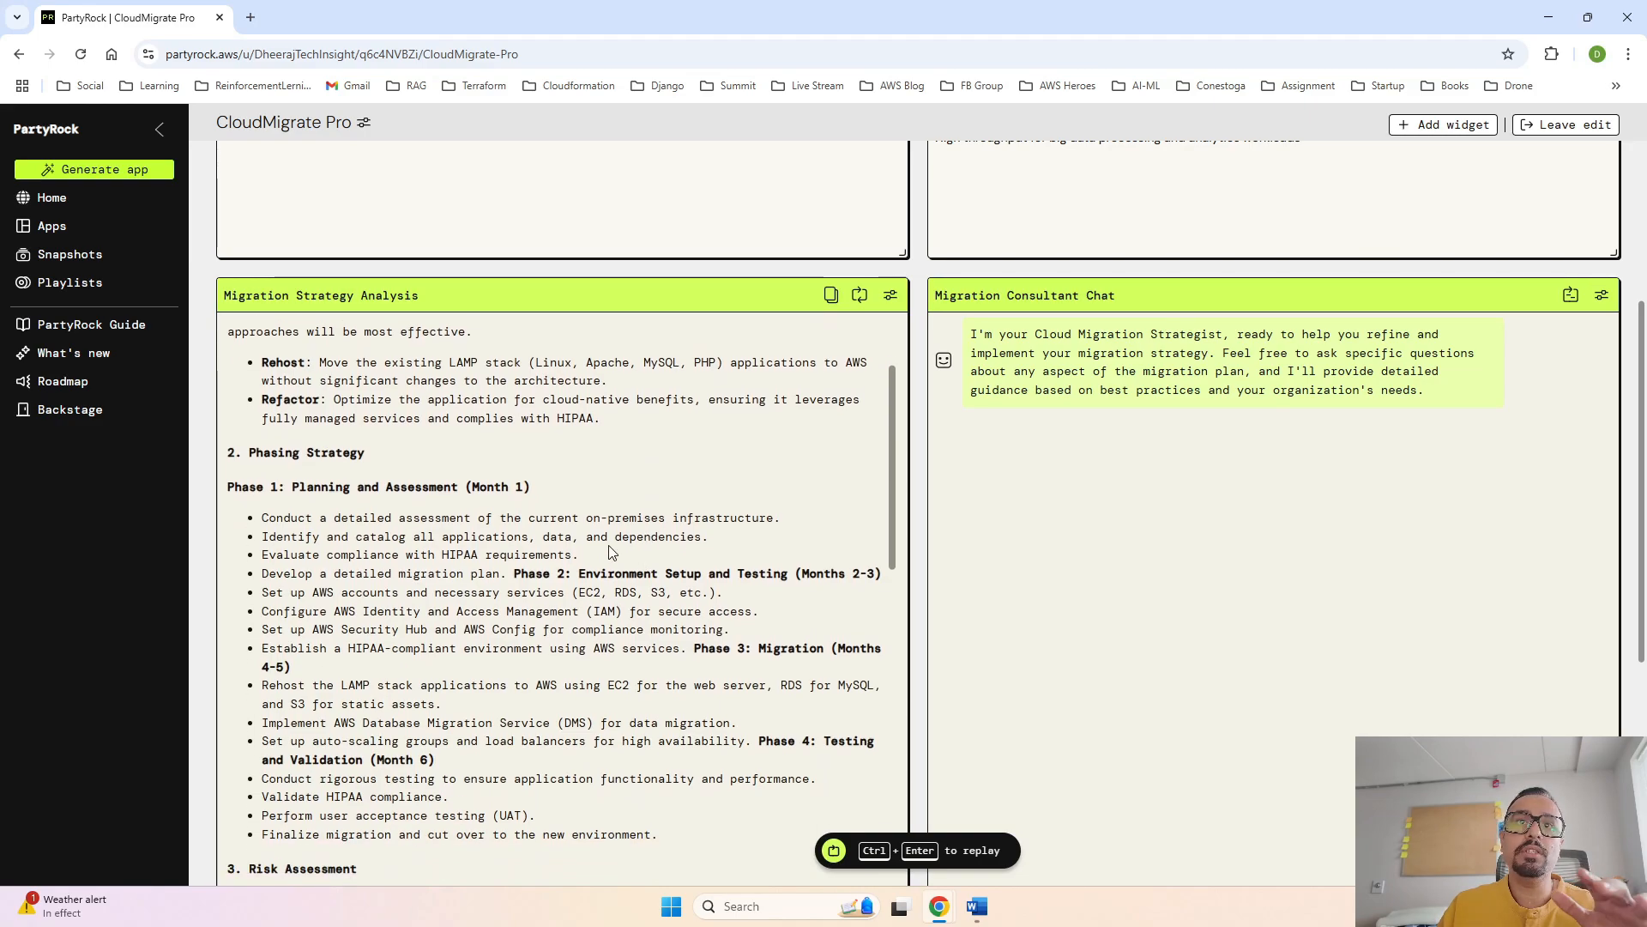
{"action": "scroll", "coordinate": [613, 552], "scroll_direction": "down", "scroll_amount": 1}
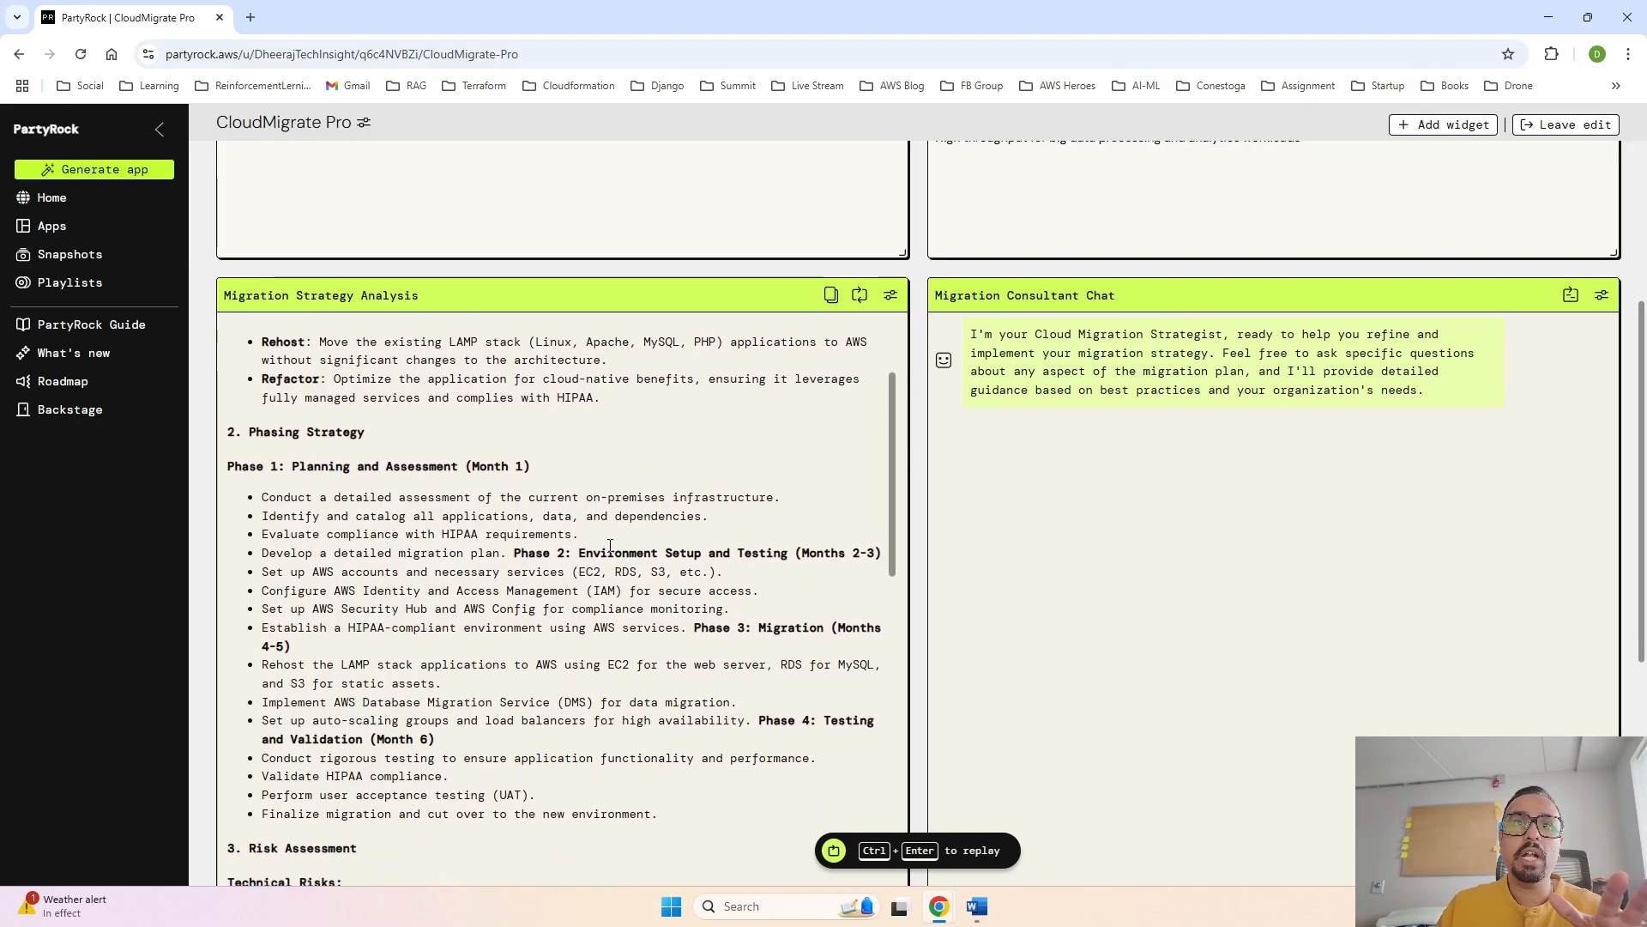
{"action": "scroll", "coordinate": [610, 547], "scroll_direction": "down", "scroll_amount": 1}
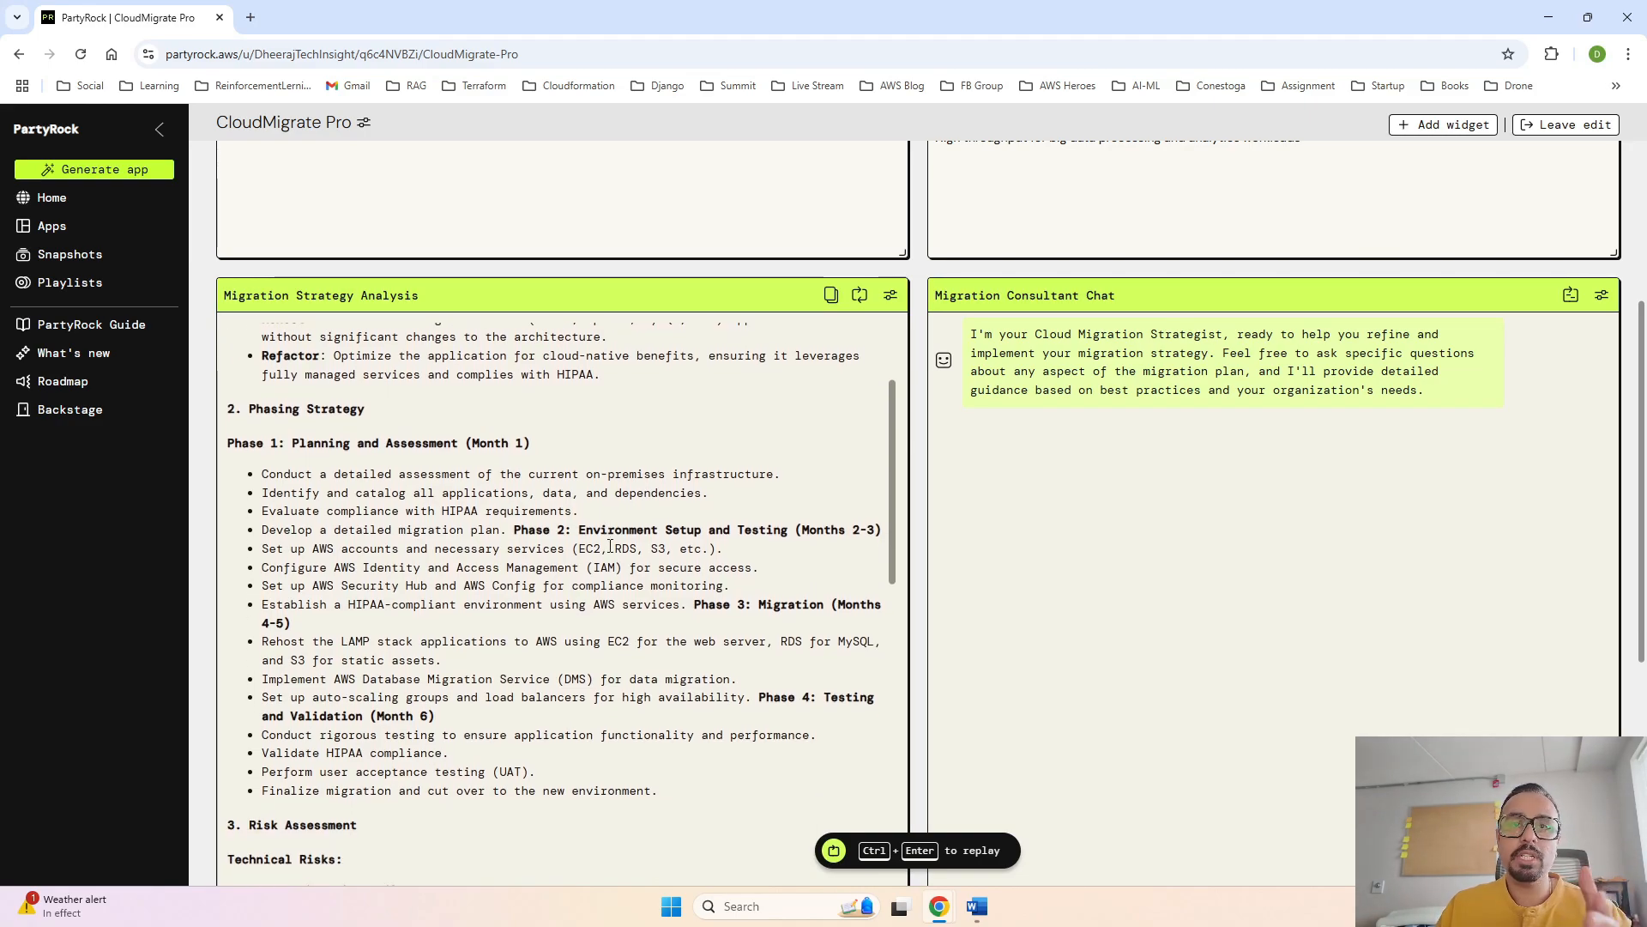
{"action": "scroll", "coordinate": [610, 546], "scroll_direction": "down", "scroll_amount": 1}
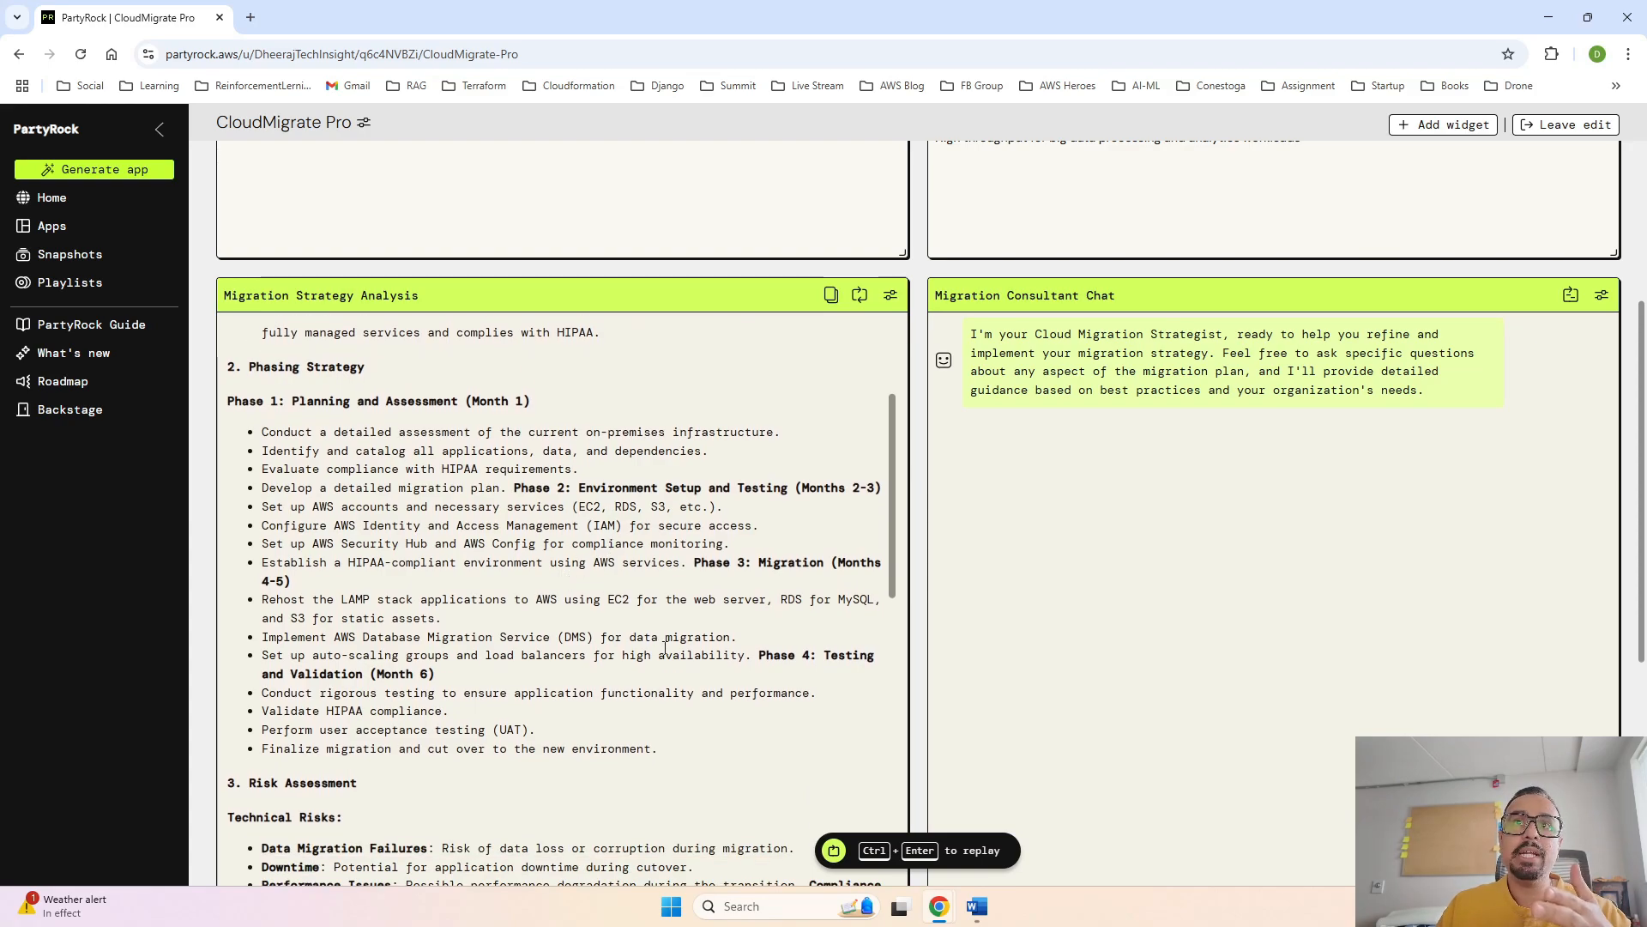
{"action": "scroll", "coordinate": [666, 649], "scroll_direction": "down", "scroll_amount": 3}
{"action": "scroll", "coordinate": [666, 650], "scroll_direction": "down", "scroll_amount": 1}
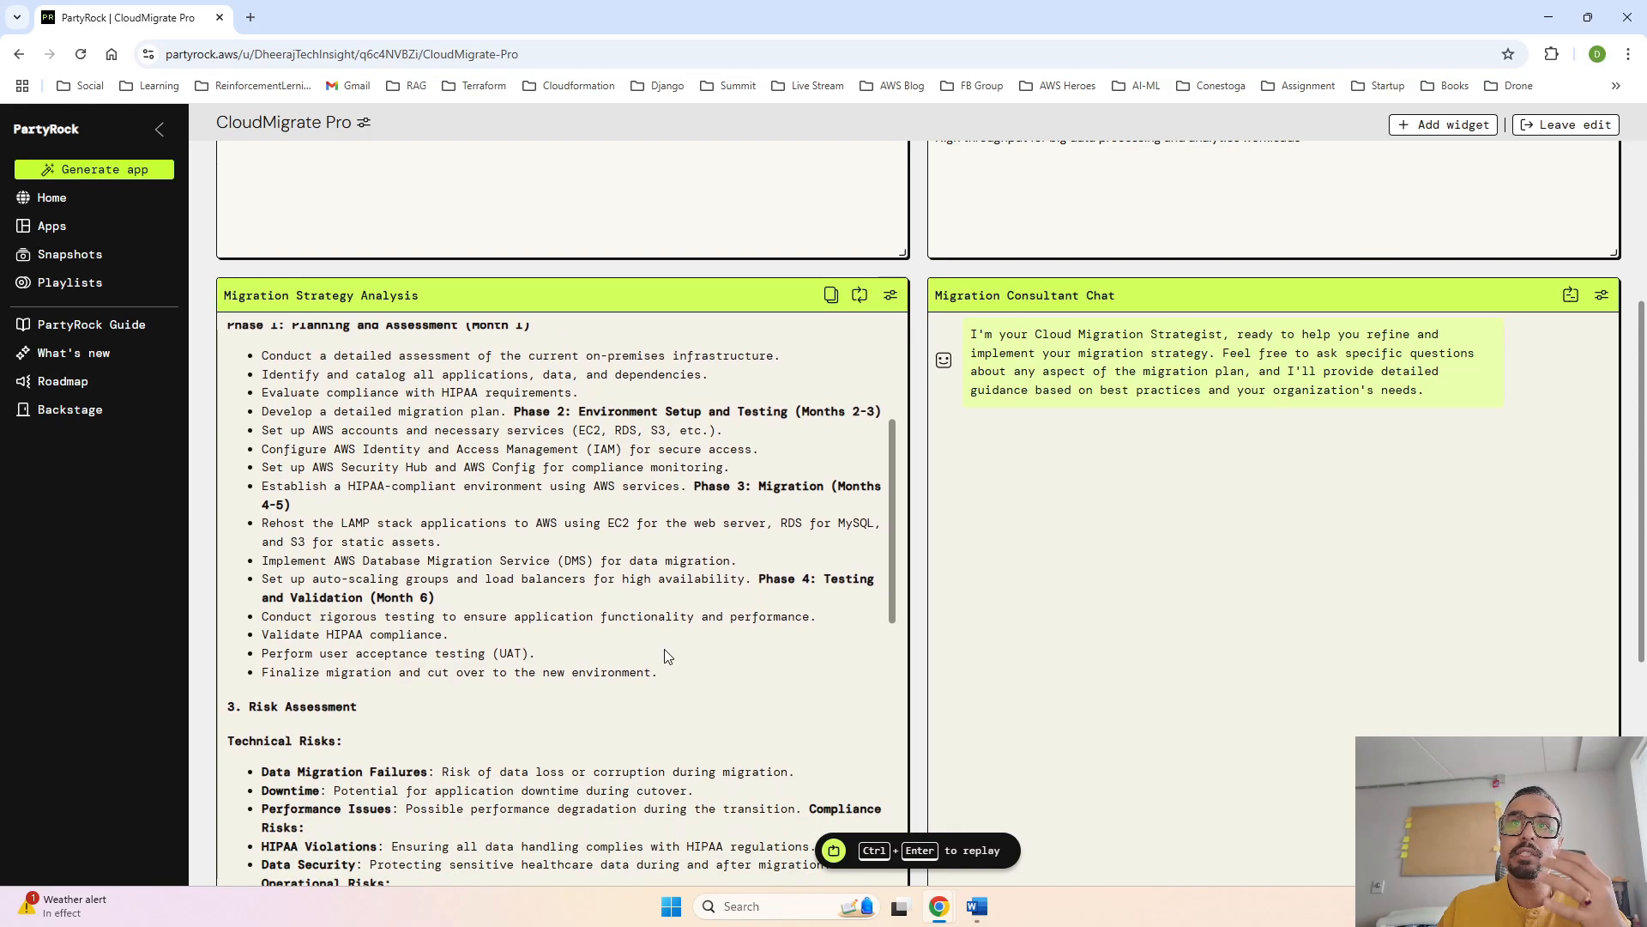
{"action": "scroll", "coordinate": [665, 616], "scroll_direction": "up", "scroll_amount": 3}
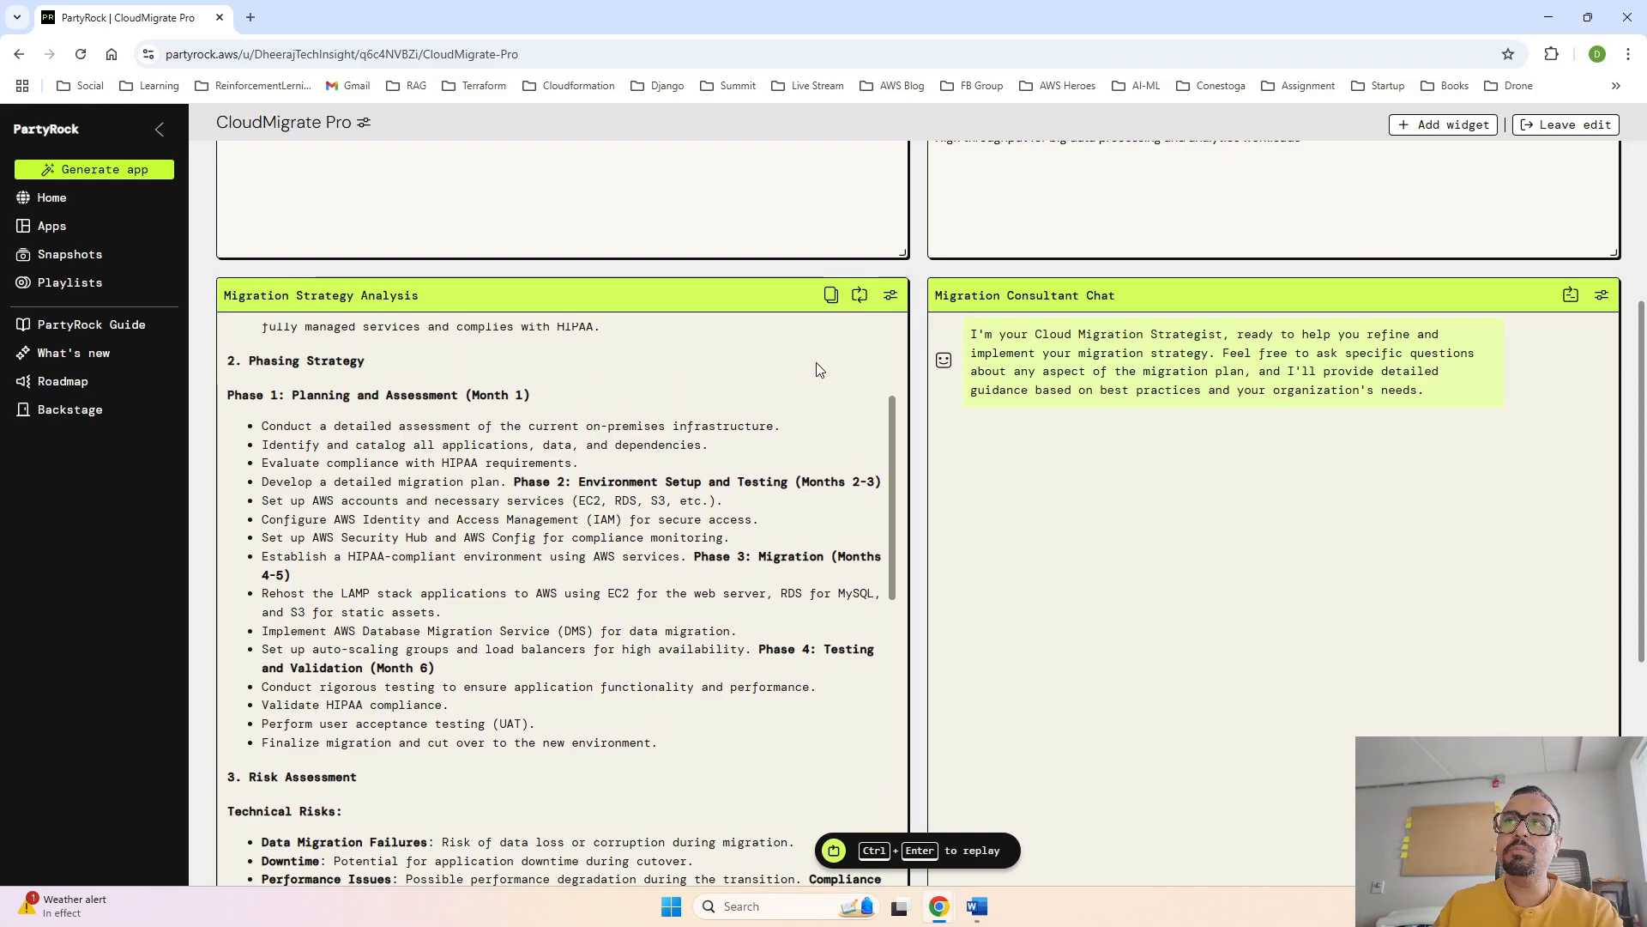
- Switch the Migration Strategy Analysis widget to the Amazon Nova Lite model, save it and rerun the app
{"action": "left_click", "coordinate": [891, 296]}
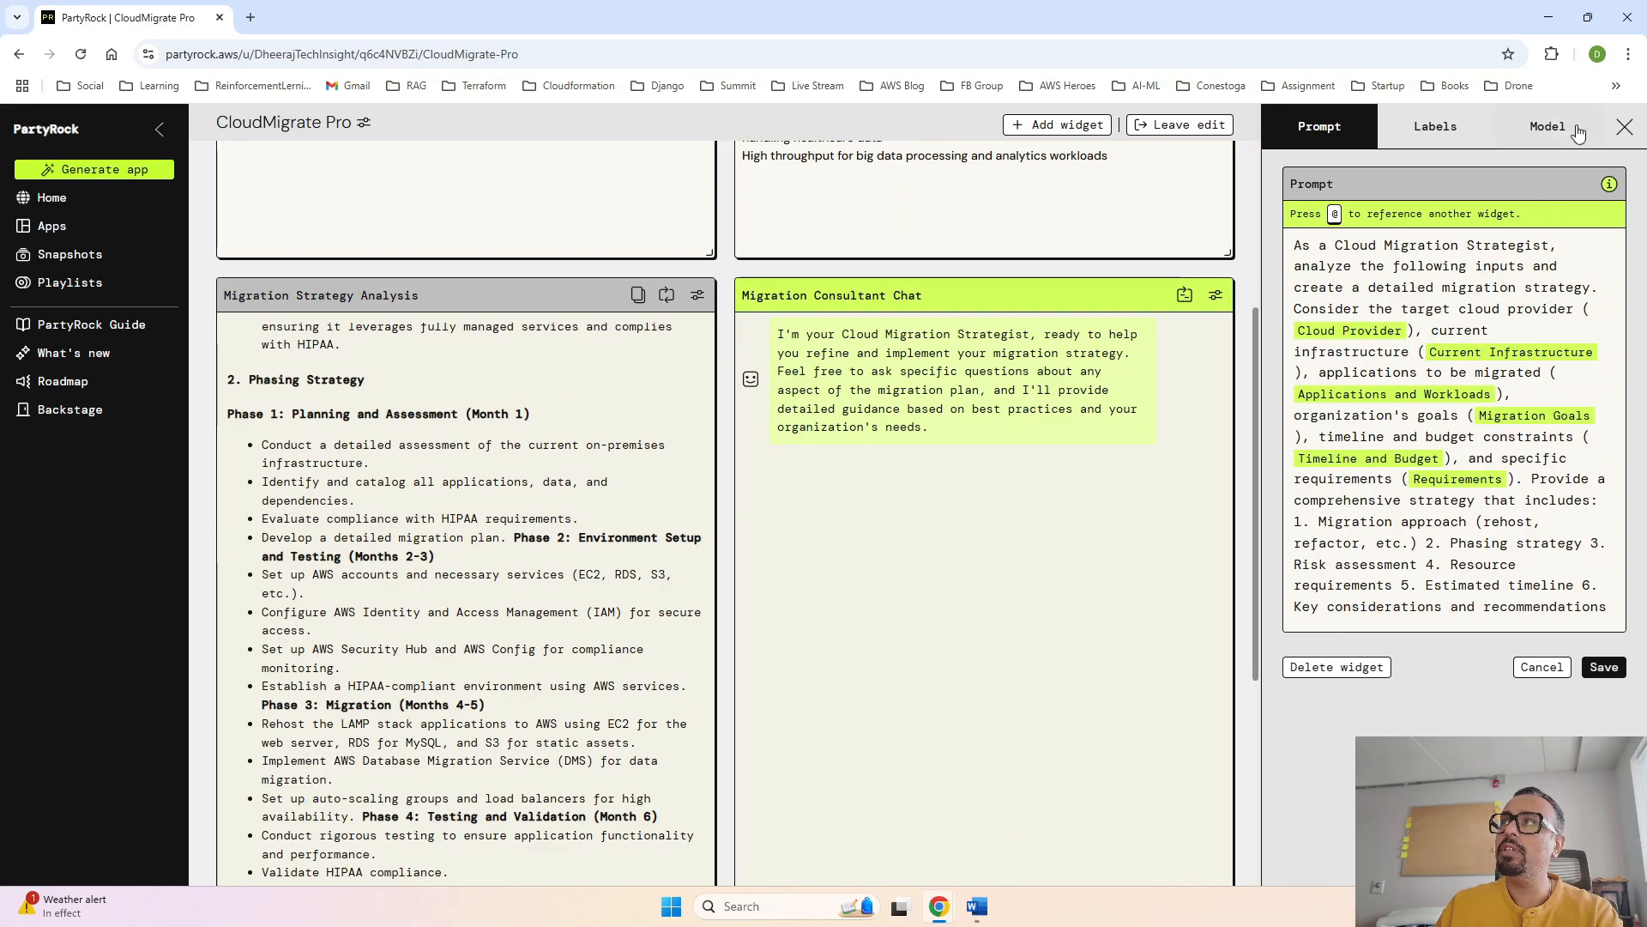
{"action": "left_click", "coordinate": [1548, 126]}
{"action": "left_click", "coordinate": [1612, 216]}
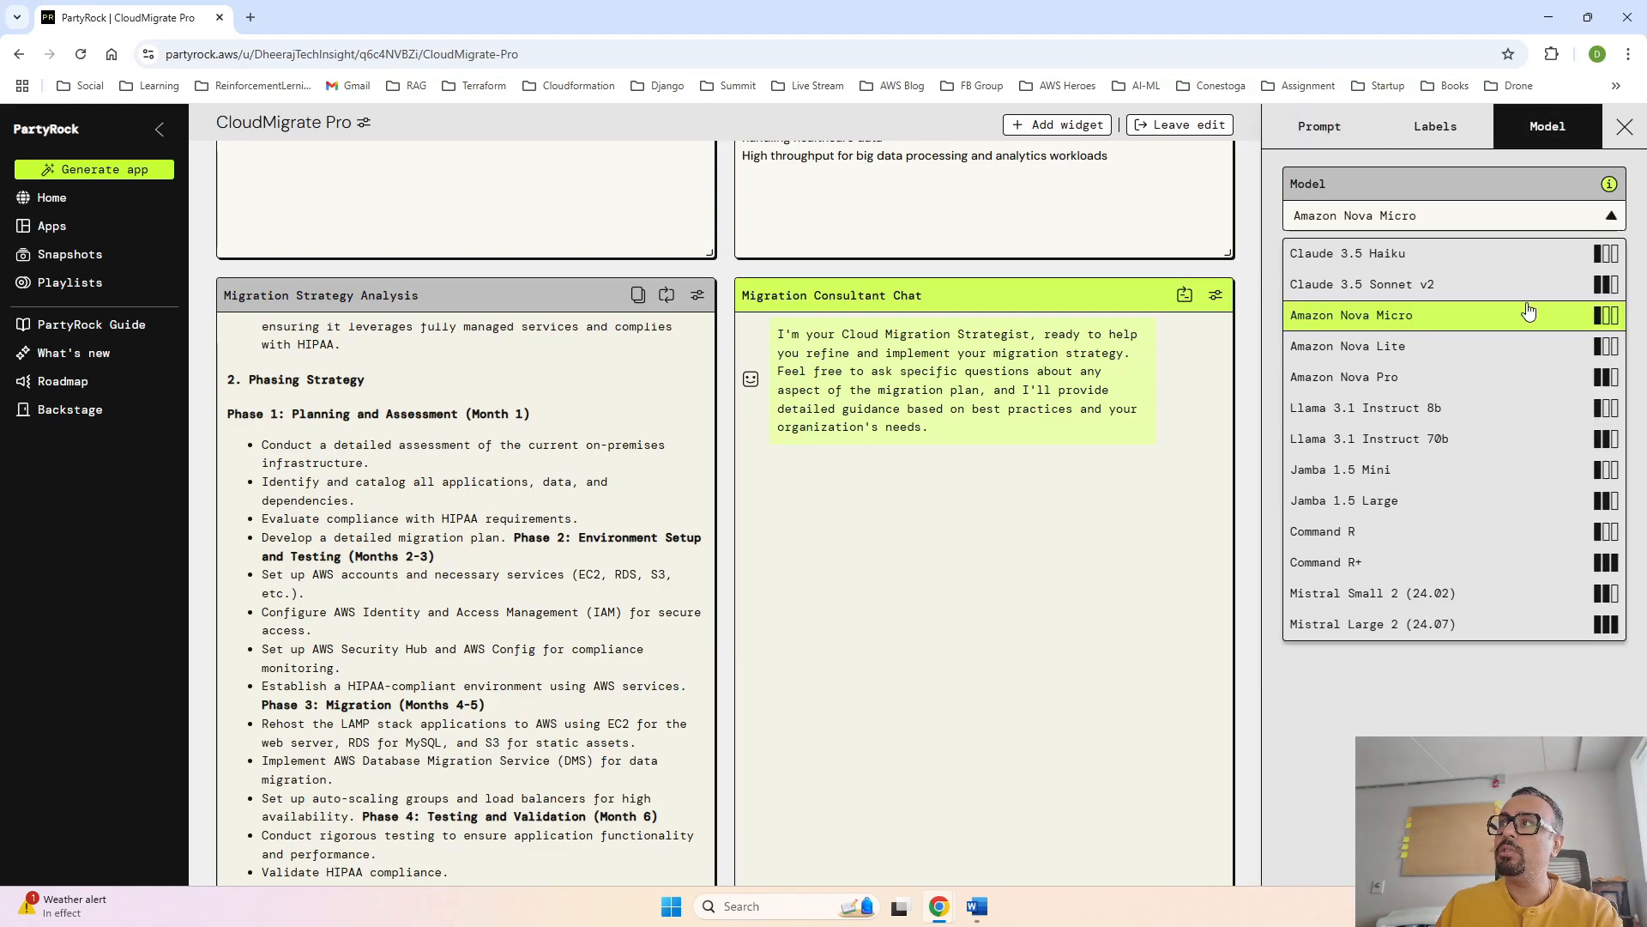
{"action": "left_click", "coordinate": [1469, 355]}
{"action": "left_click", "coordinate": [1604, 463]}
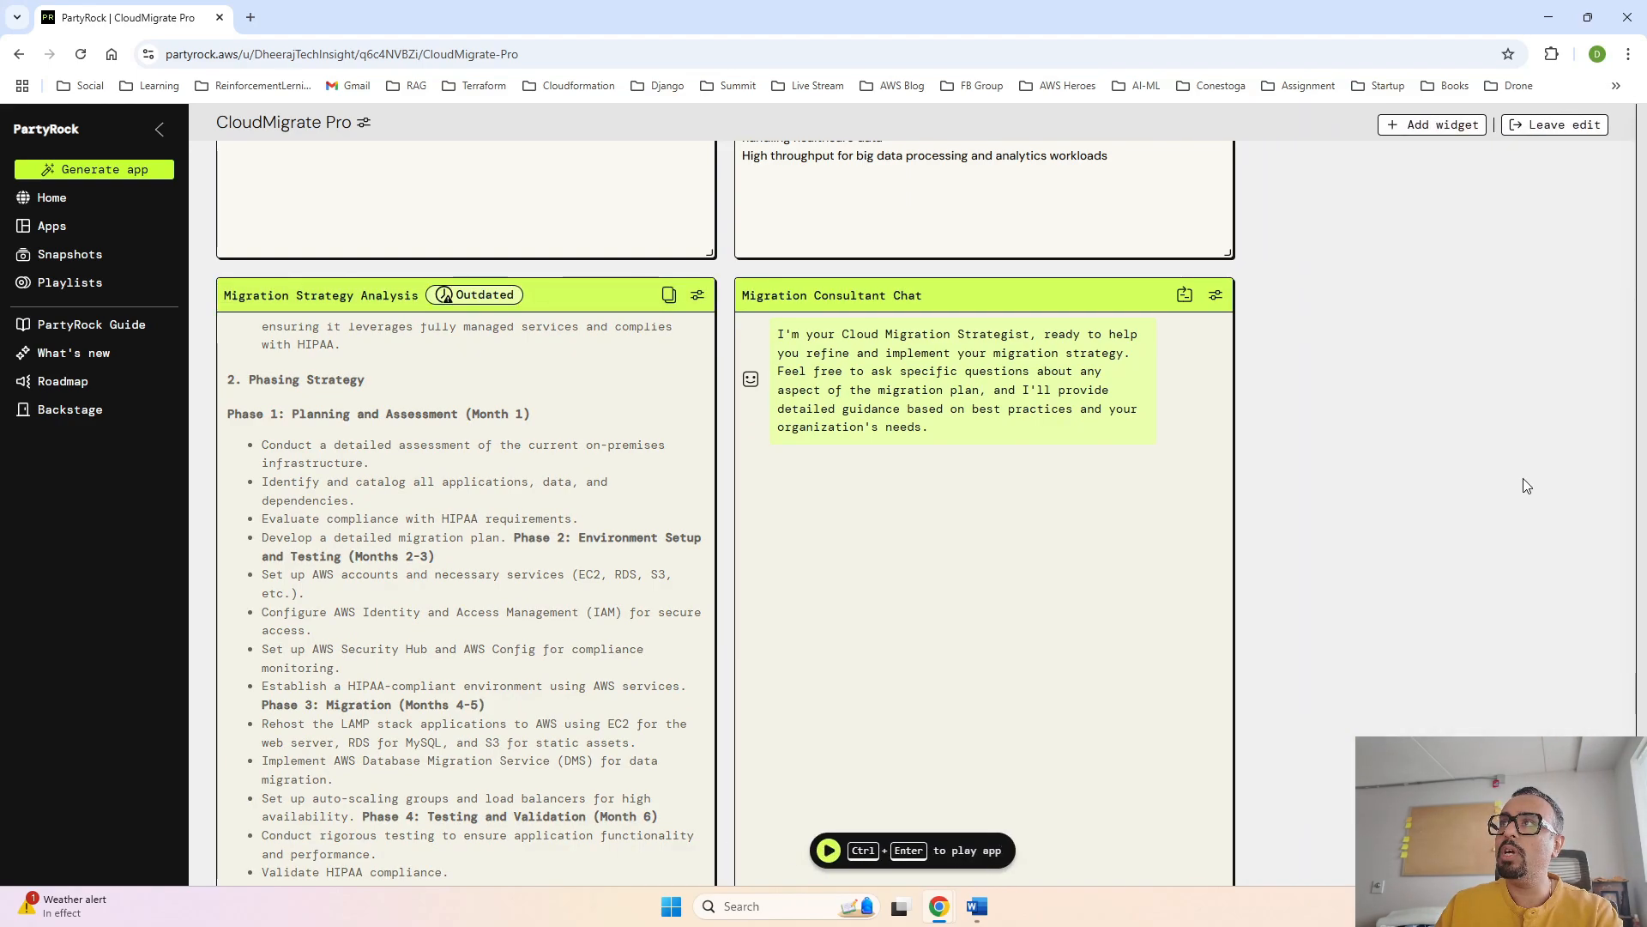
{"action": "left_click", "coordinate": [856, 849]}
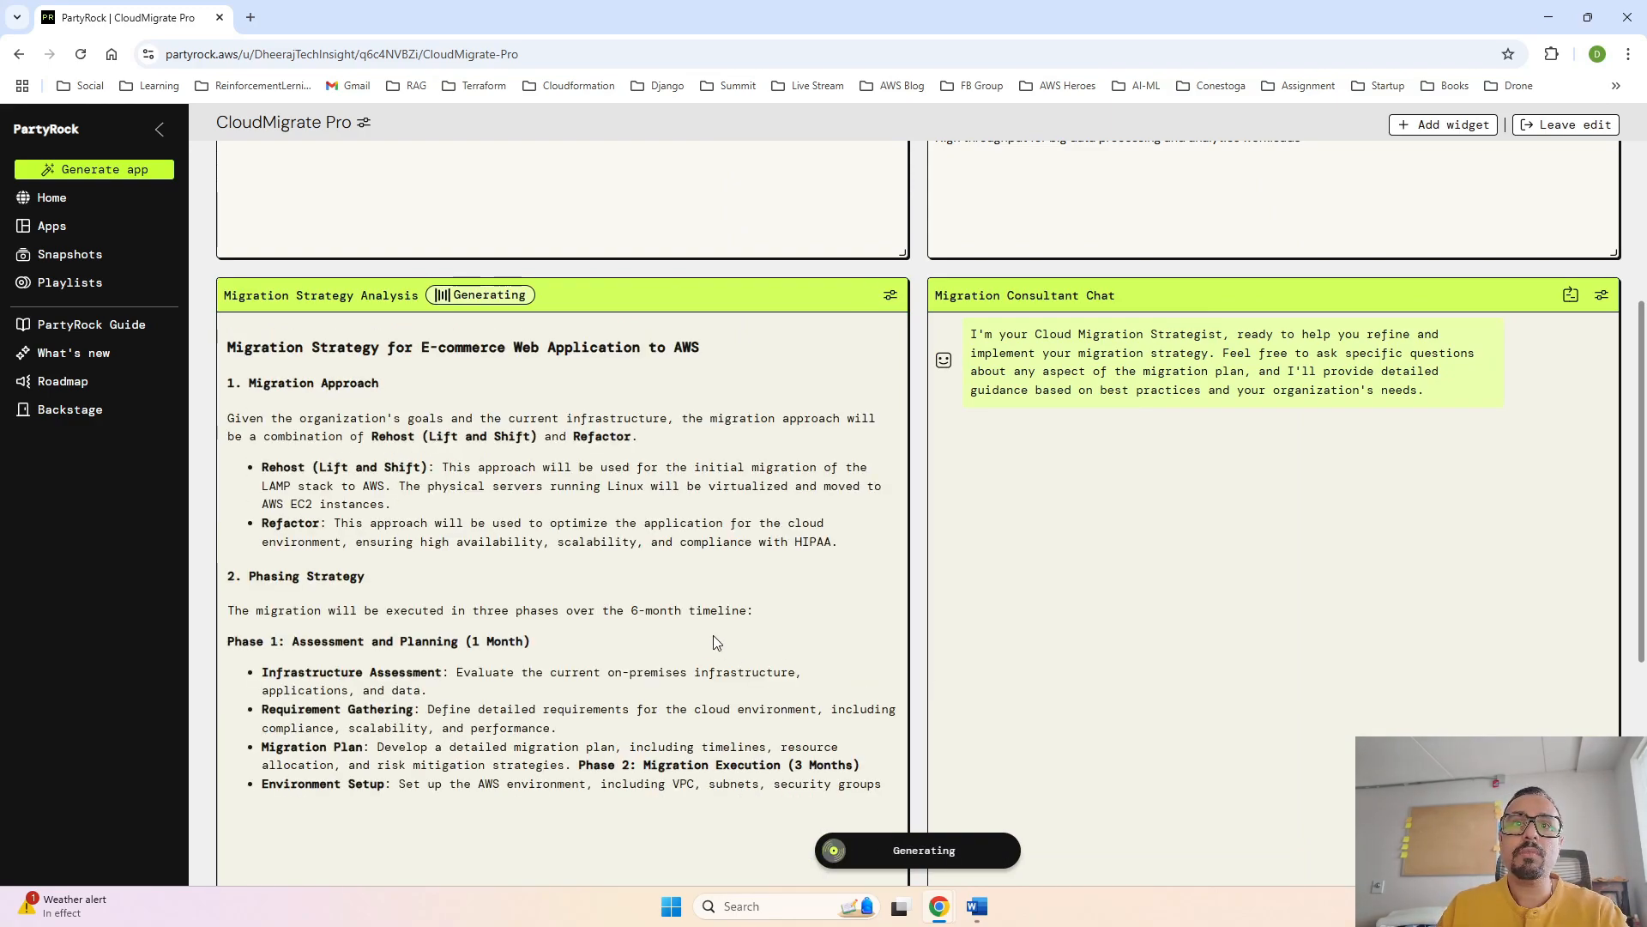
- Review the regenerated strategy's phases, risk assessment, resource requirements, estimated timeline and key recommendations
{"action": "scroll", "coordinate": [713, 635], "scroll_direction": "down", "scroll_amount": 1}
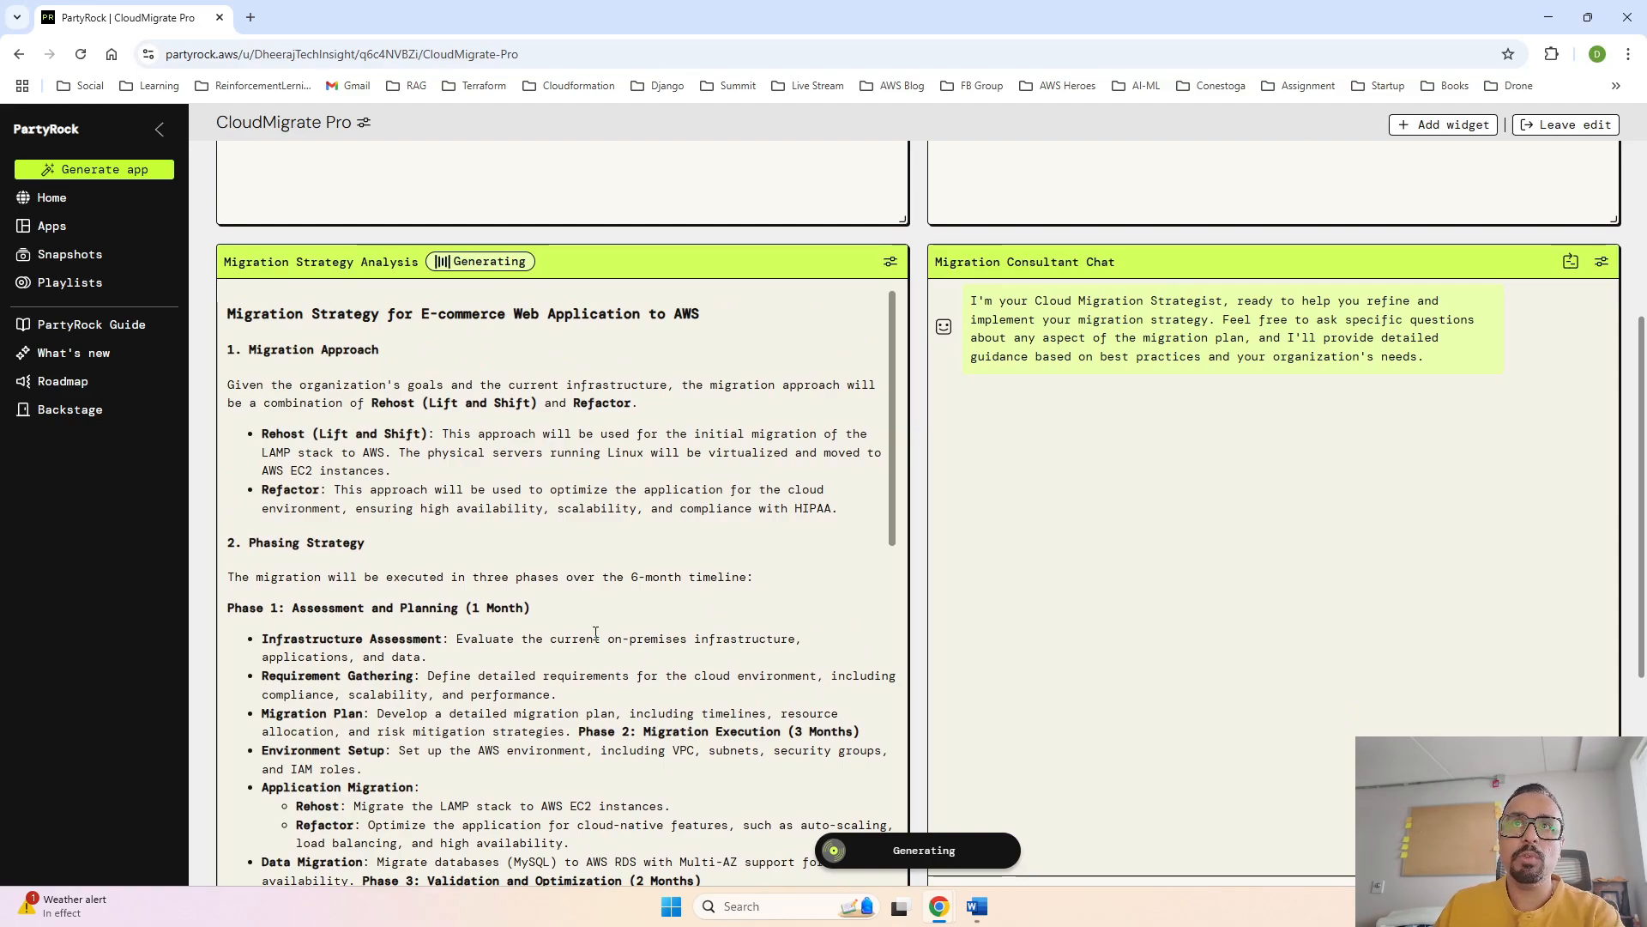
{"action": "scroll", "coordinate": [431, 488], "scroll_direction": "down", "scroll_amount": 2}
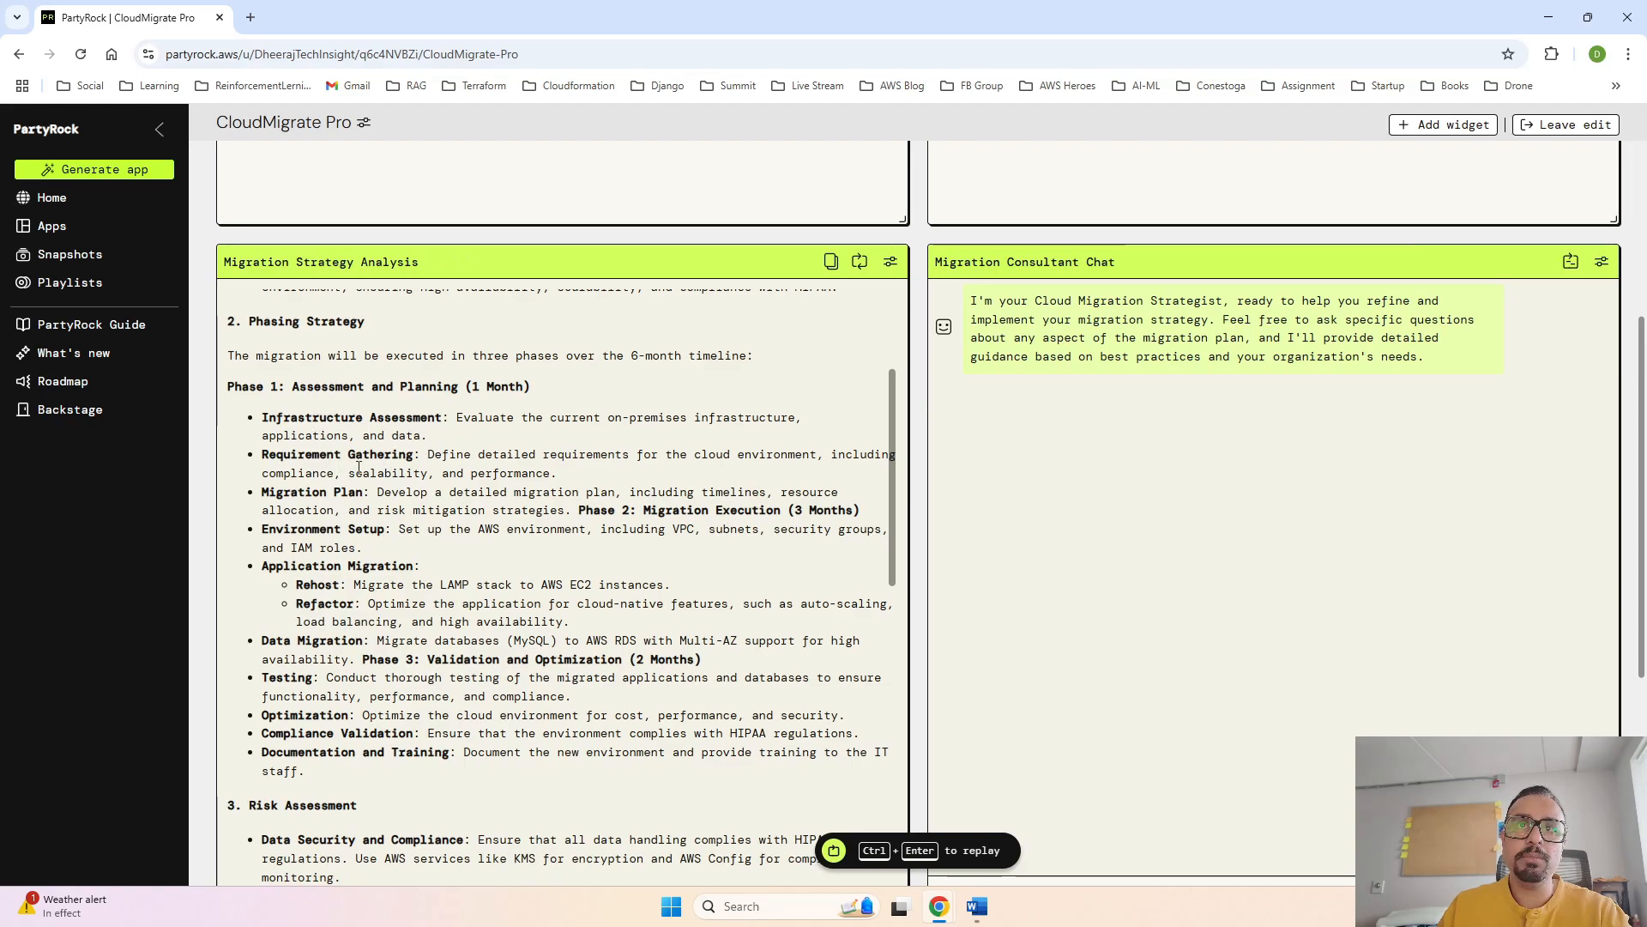
{"action": "scroll", "coordinate": [405, 489], "scroll_direction": "down", "scroll_amount": 1}
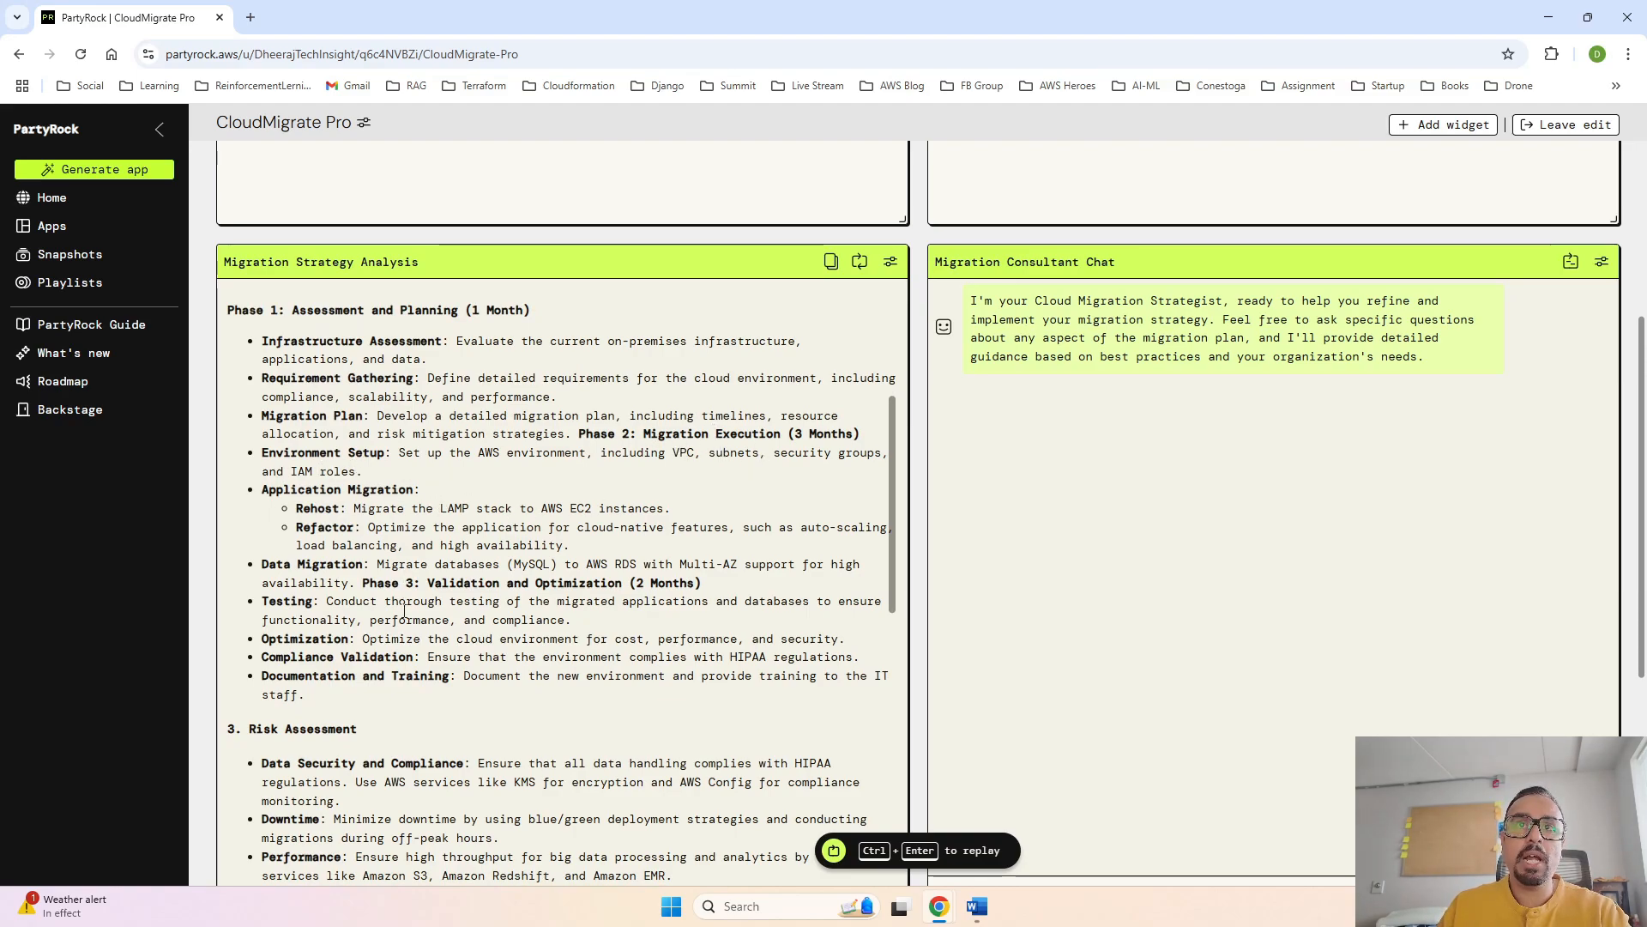
{"action": "scroll", "coordinate": [402, 623], "scroll_direction": "down", "scroll_amount": 2}
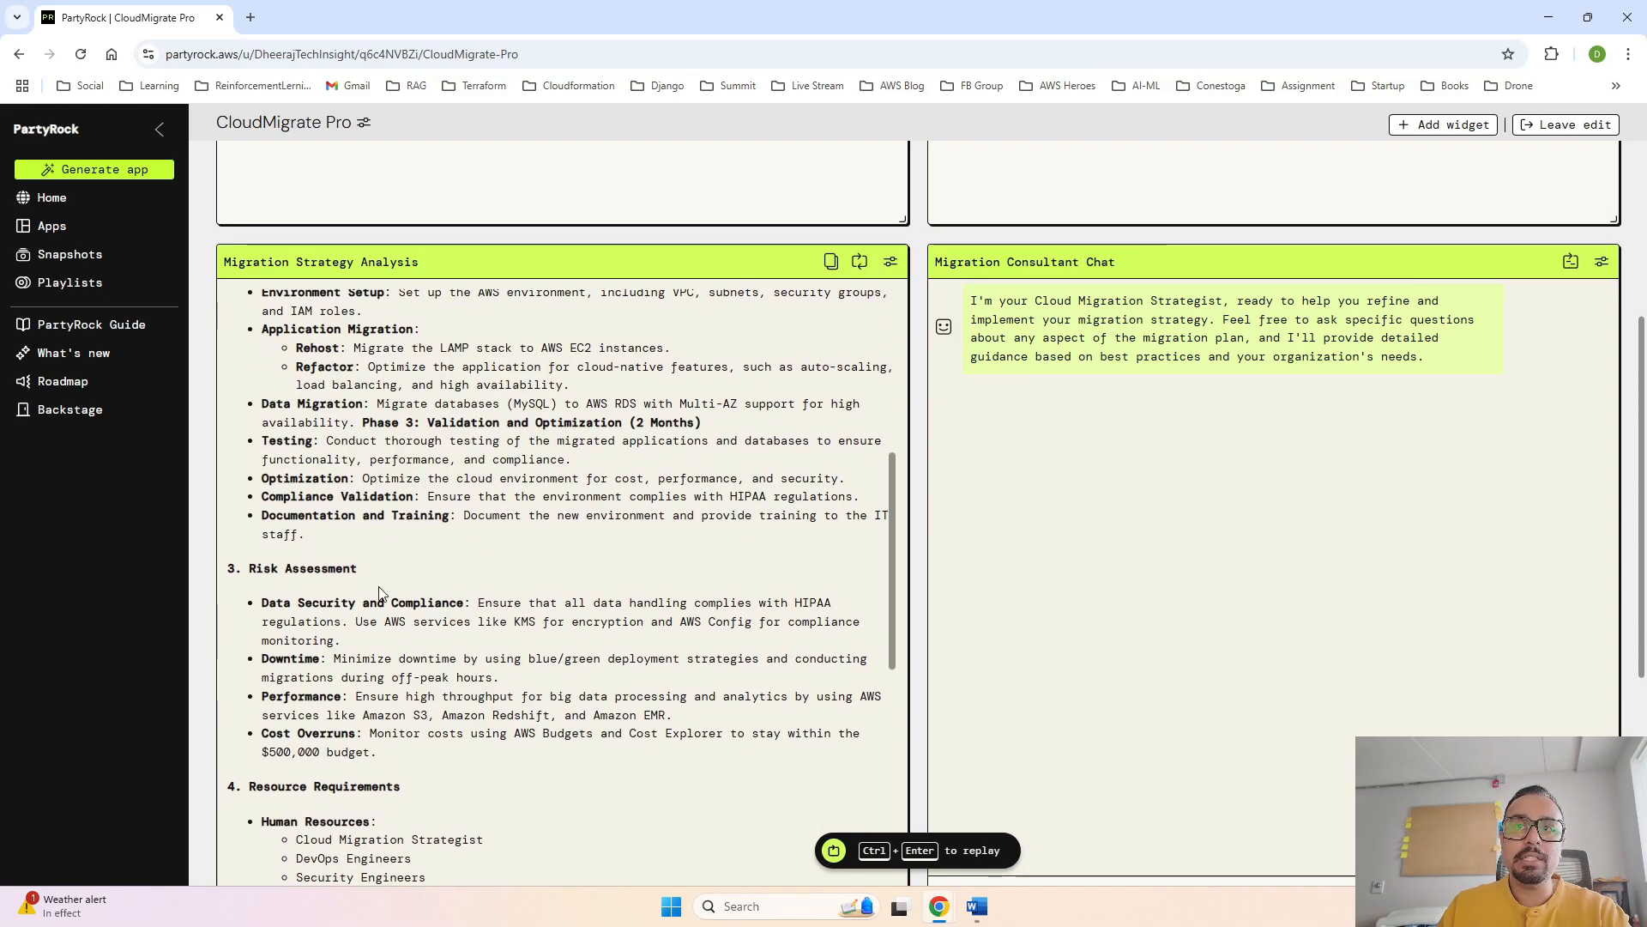
{"action": "scroll", "coordinate": [413, 629], "scroll_direction": "down", "scroll_amount": 1}
{"action": "scroll", "coordinate": [393, 676], "scroll_direction": "down", "scroll_amount": 2}
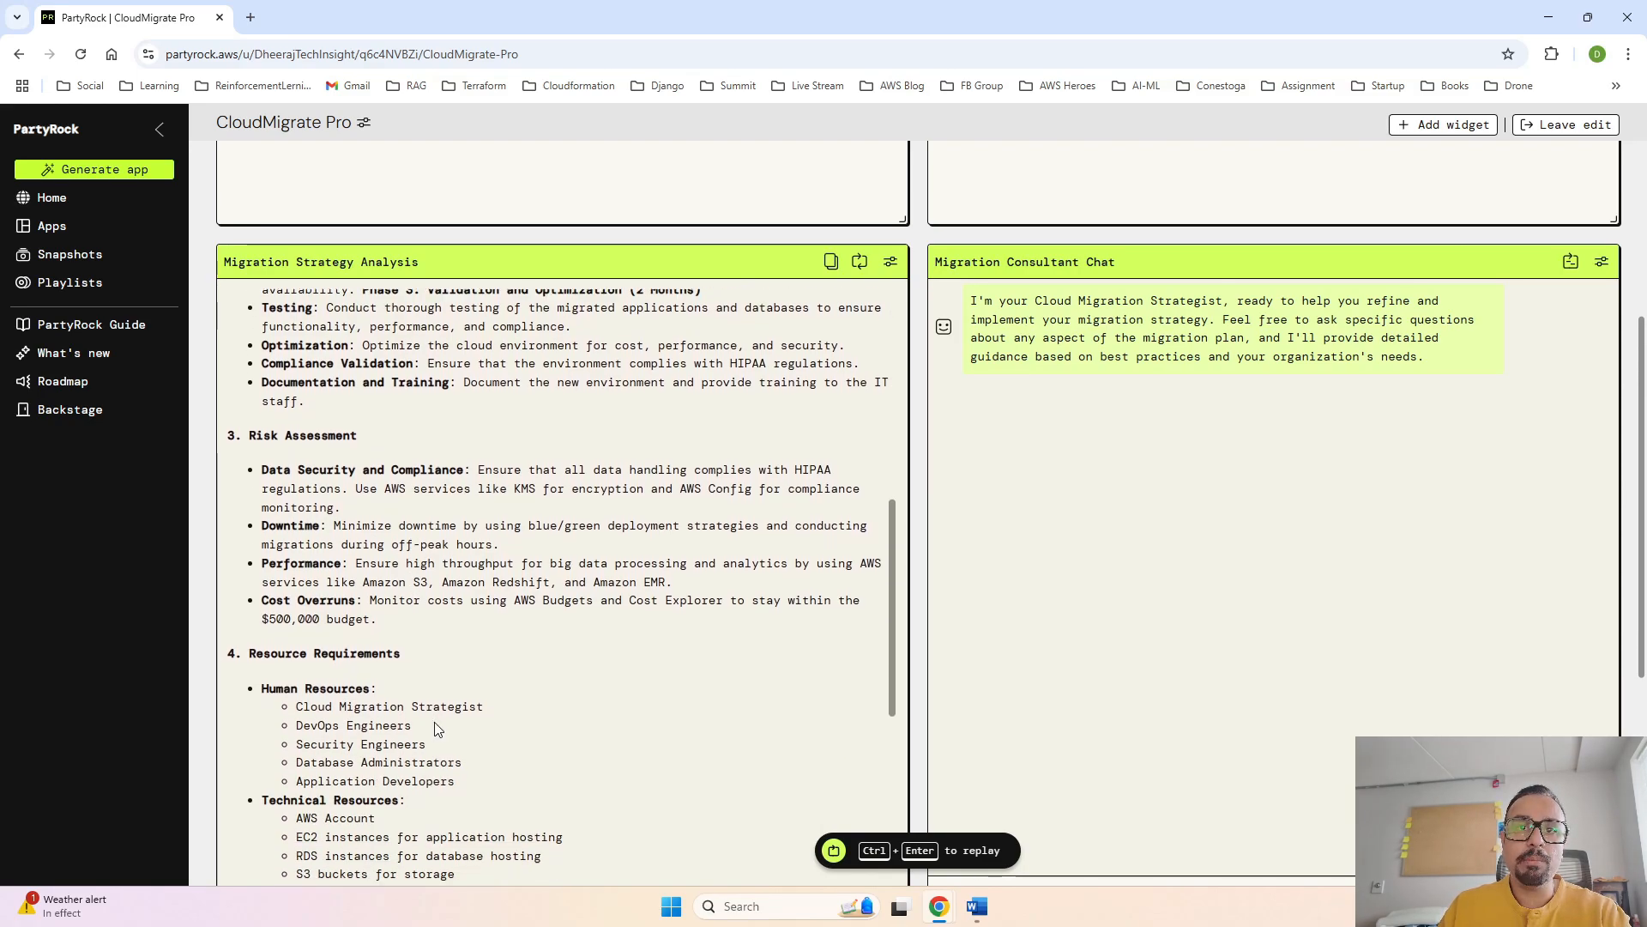
{"action": "scroll", "coordinate": [471, 759], "scroll_direction": "down", "scroll_amount": 4}
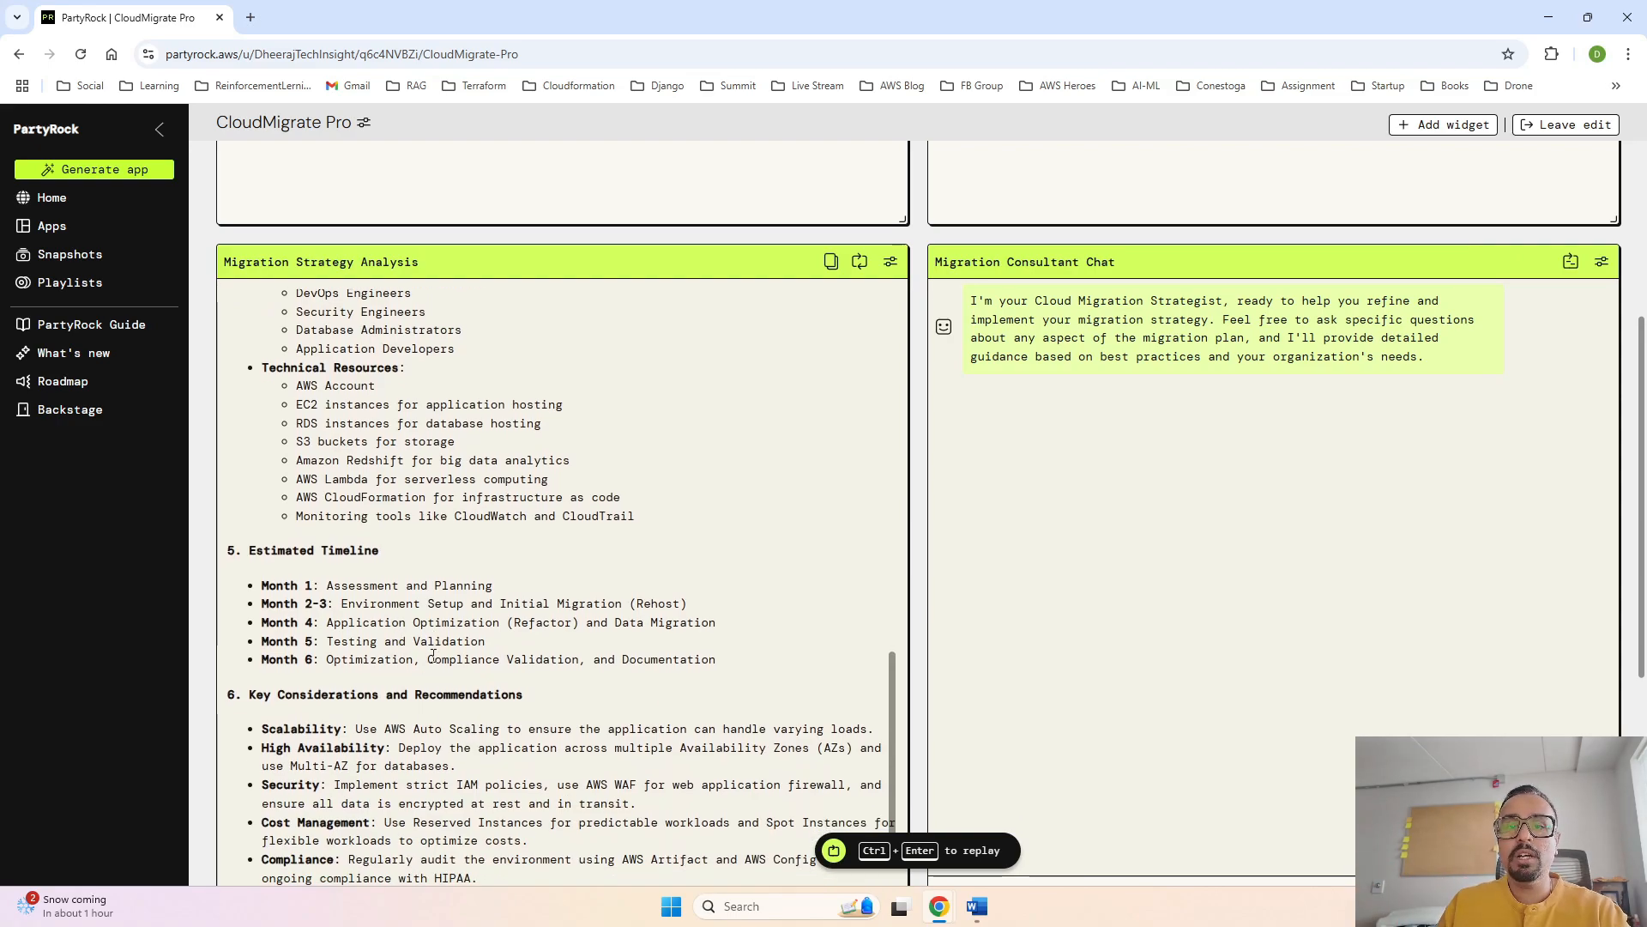
- Ask the Migration Consultant Chat "As part of human resources a kubernetes exper is missing, why ?"
{"action": "scroll", "coordinate": [429, 652], "scroll_direction": "down", "scroll_amount": 3}
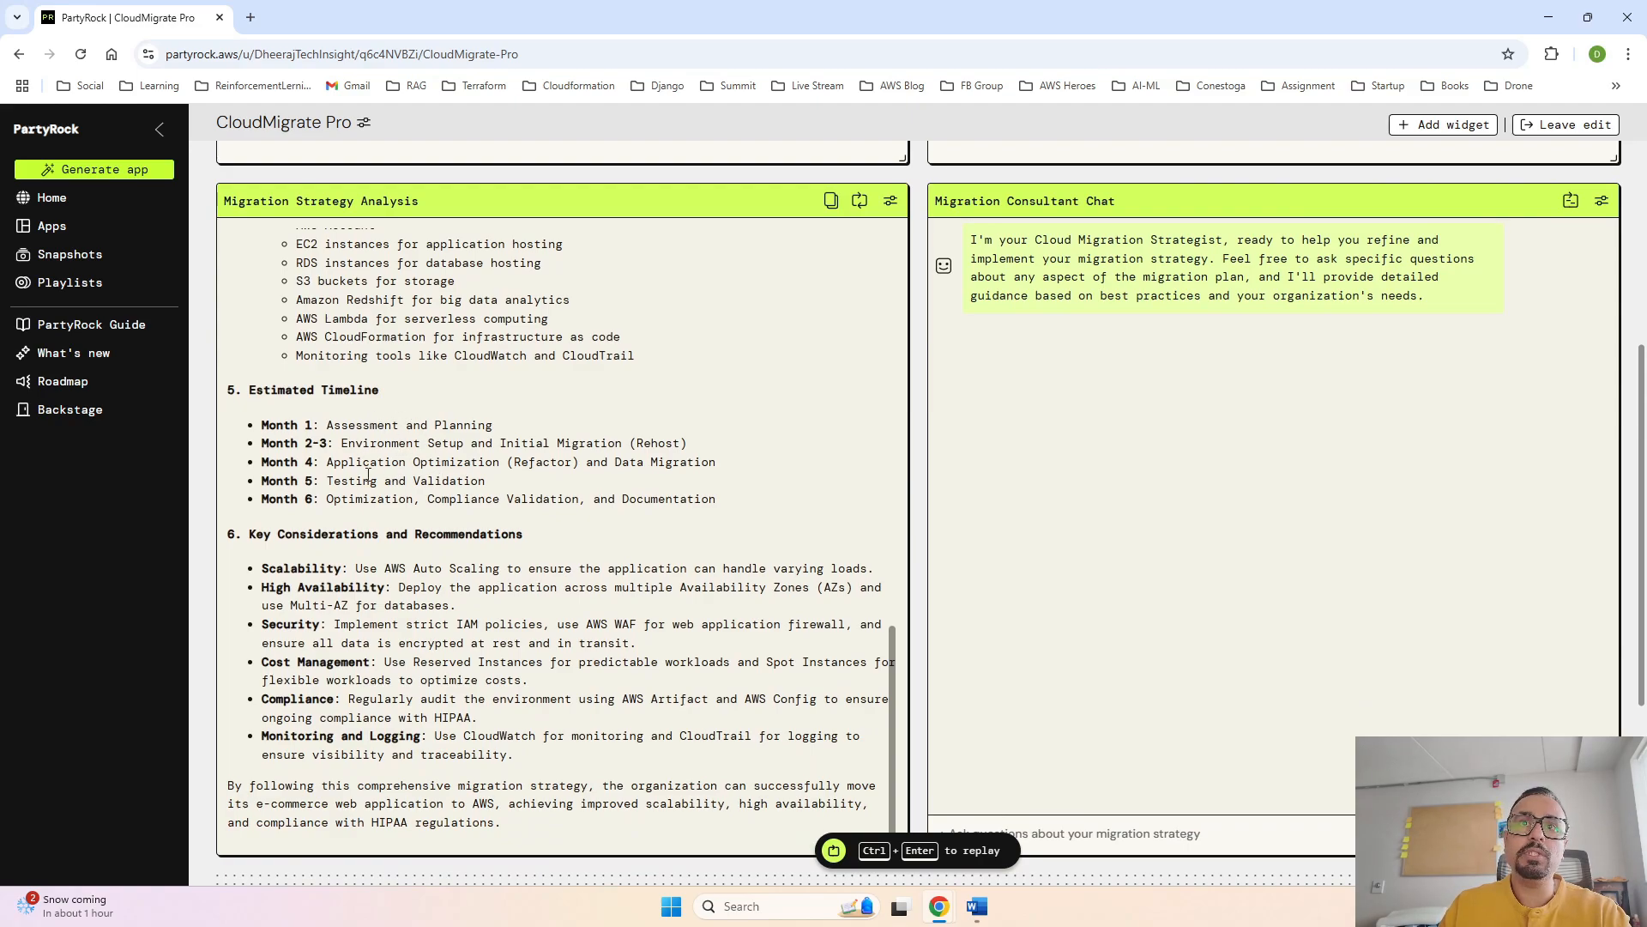
{"action": "scroll", "coordinate": [388, 523], "scroll_direction": "down", "scroll_amount": 1}
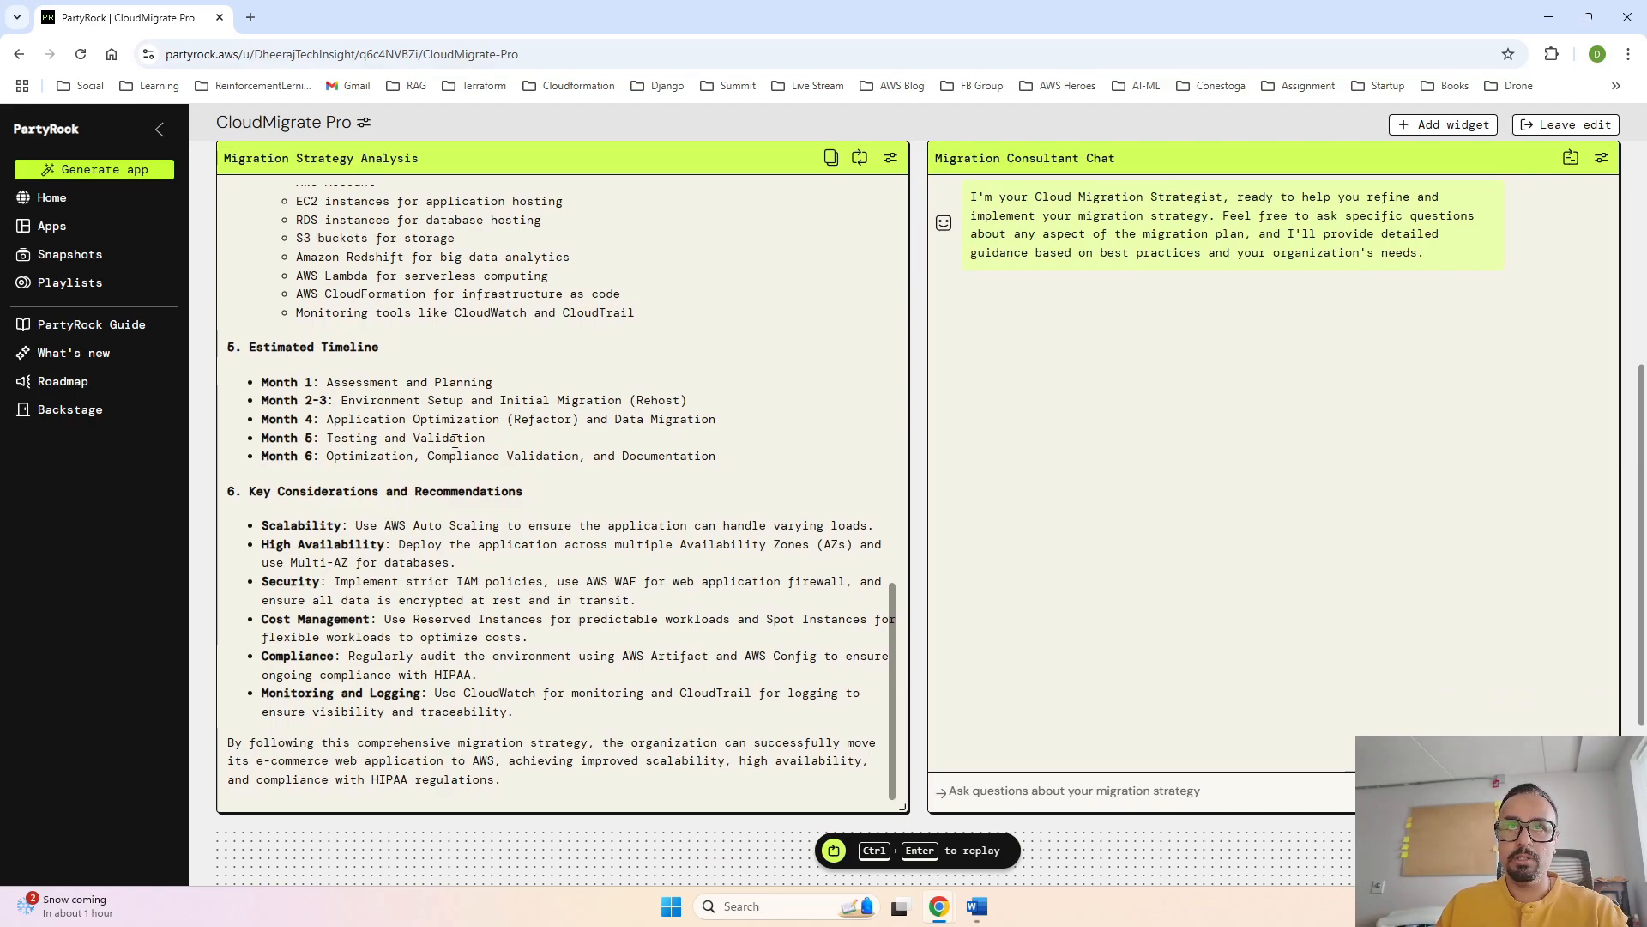
{"action": "scroll", "coordinate": [454, 440], "scroll_direction": "up", "scroll_amount": 2}
{"action": "scroll", "coordinate": [454, 439], "scroll_direction": "up", "scroll_amount": 2}
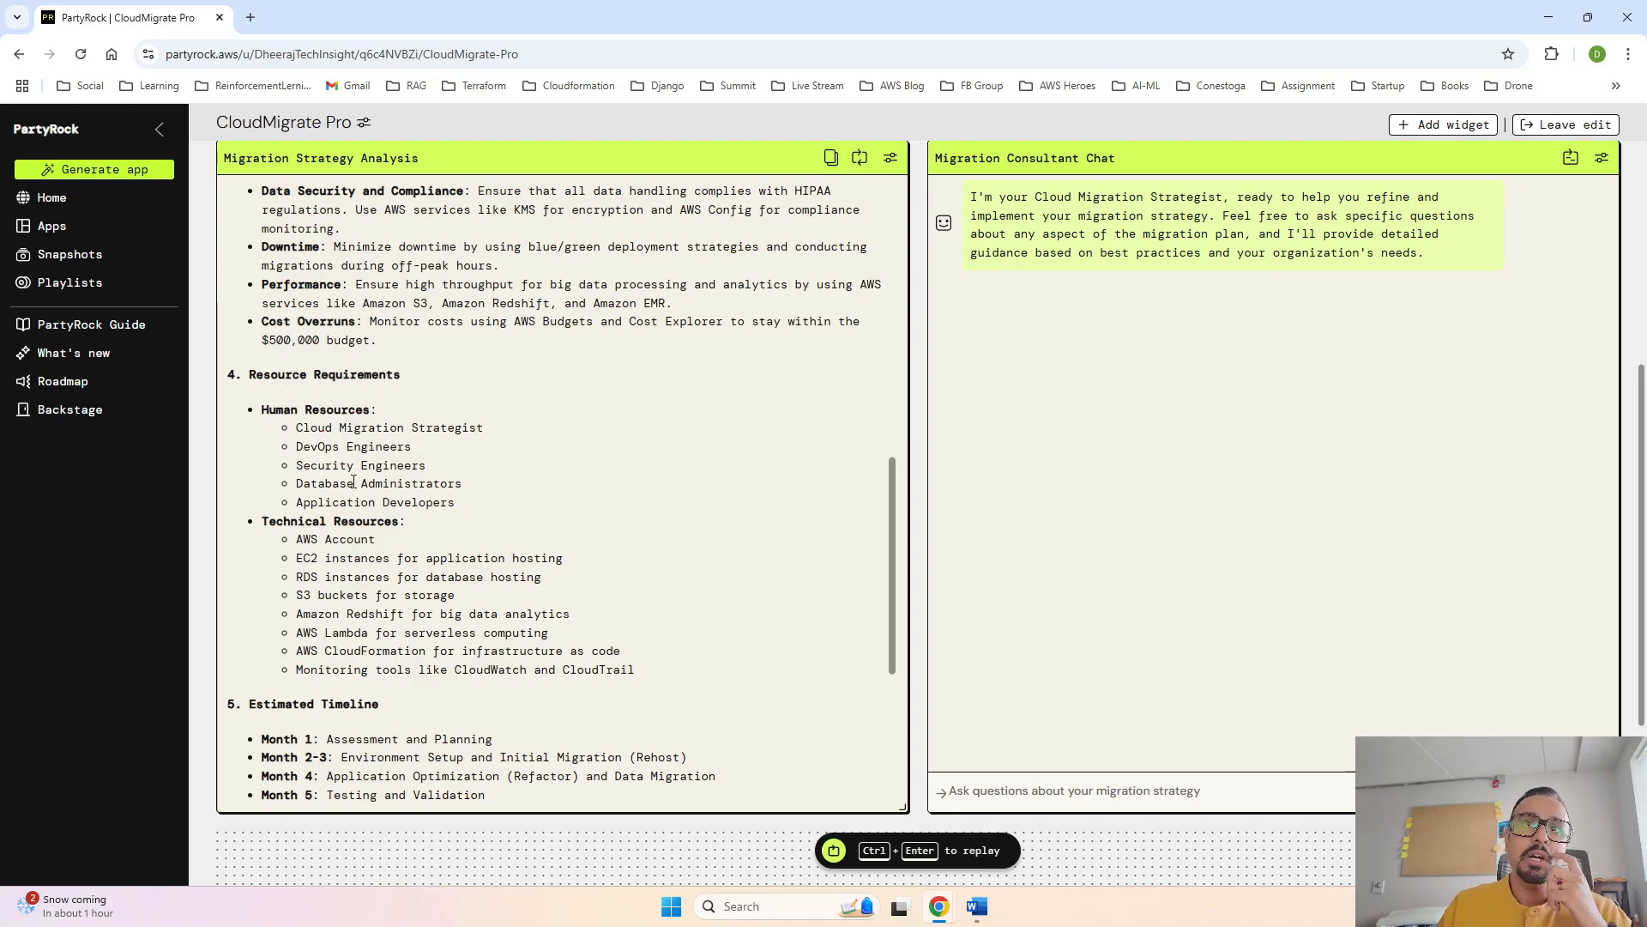
{"action": "left_click", "coordinate": [999, 801]}
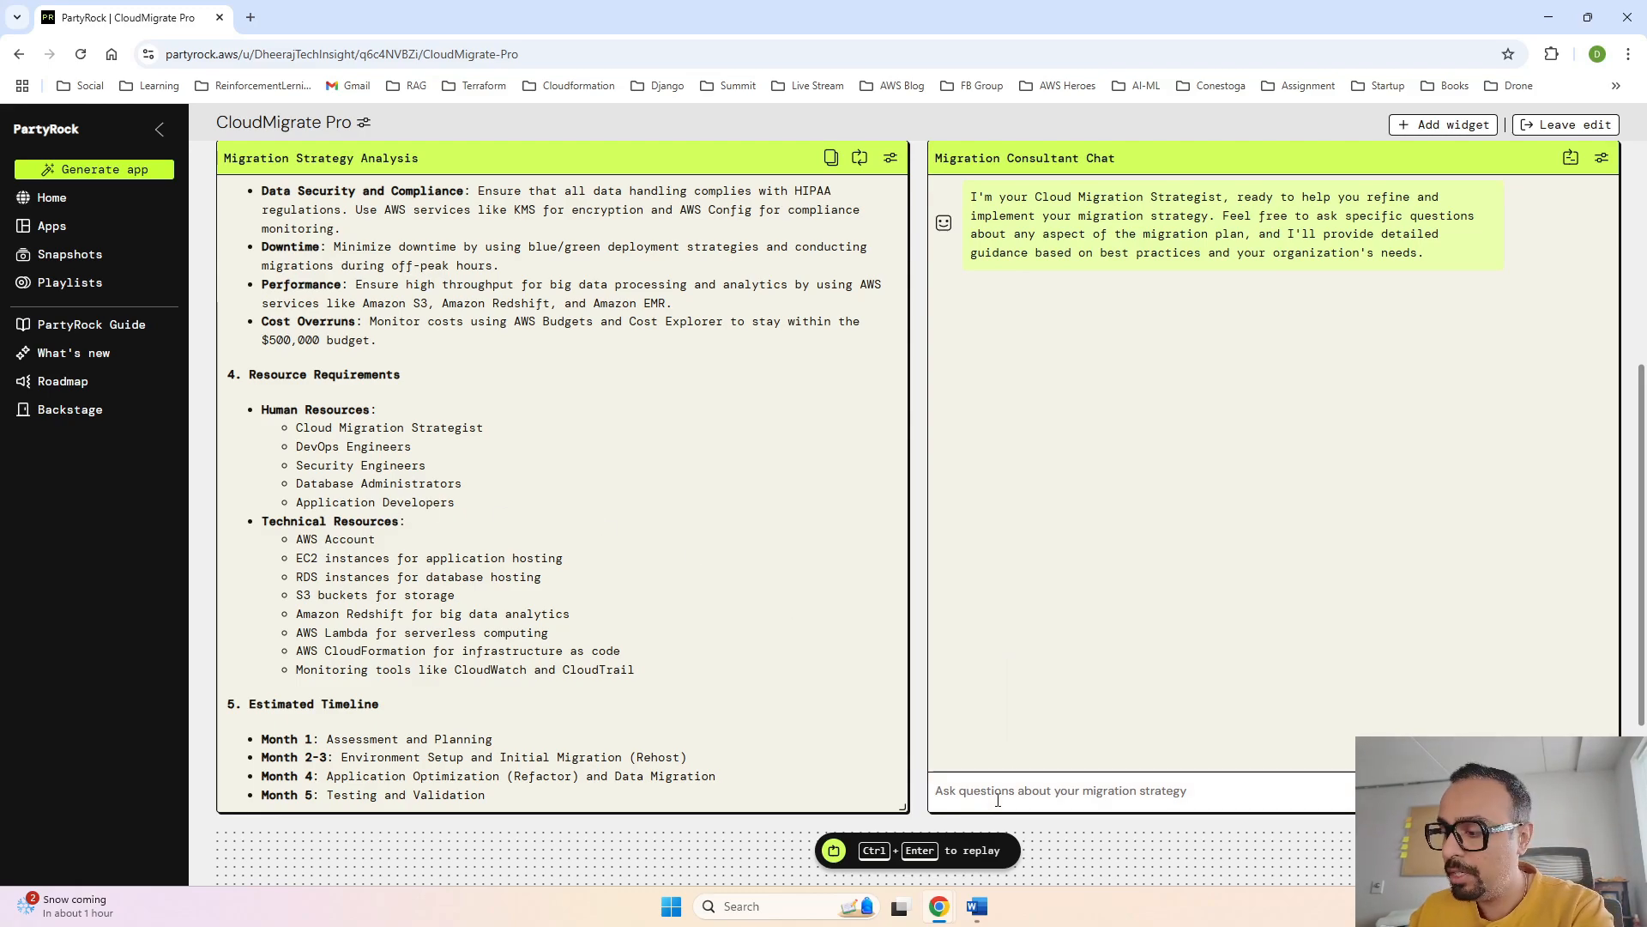
{"action": "type", "text": "As part of"}
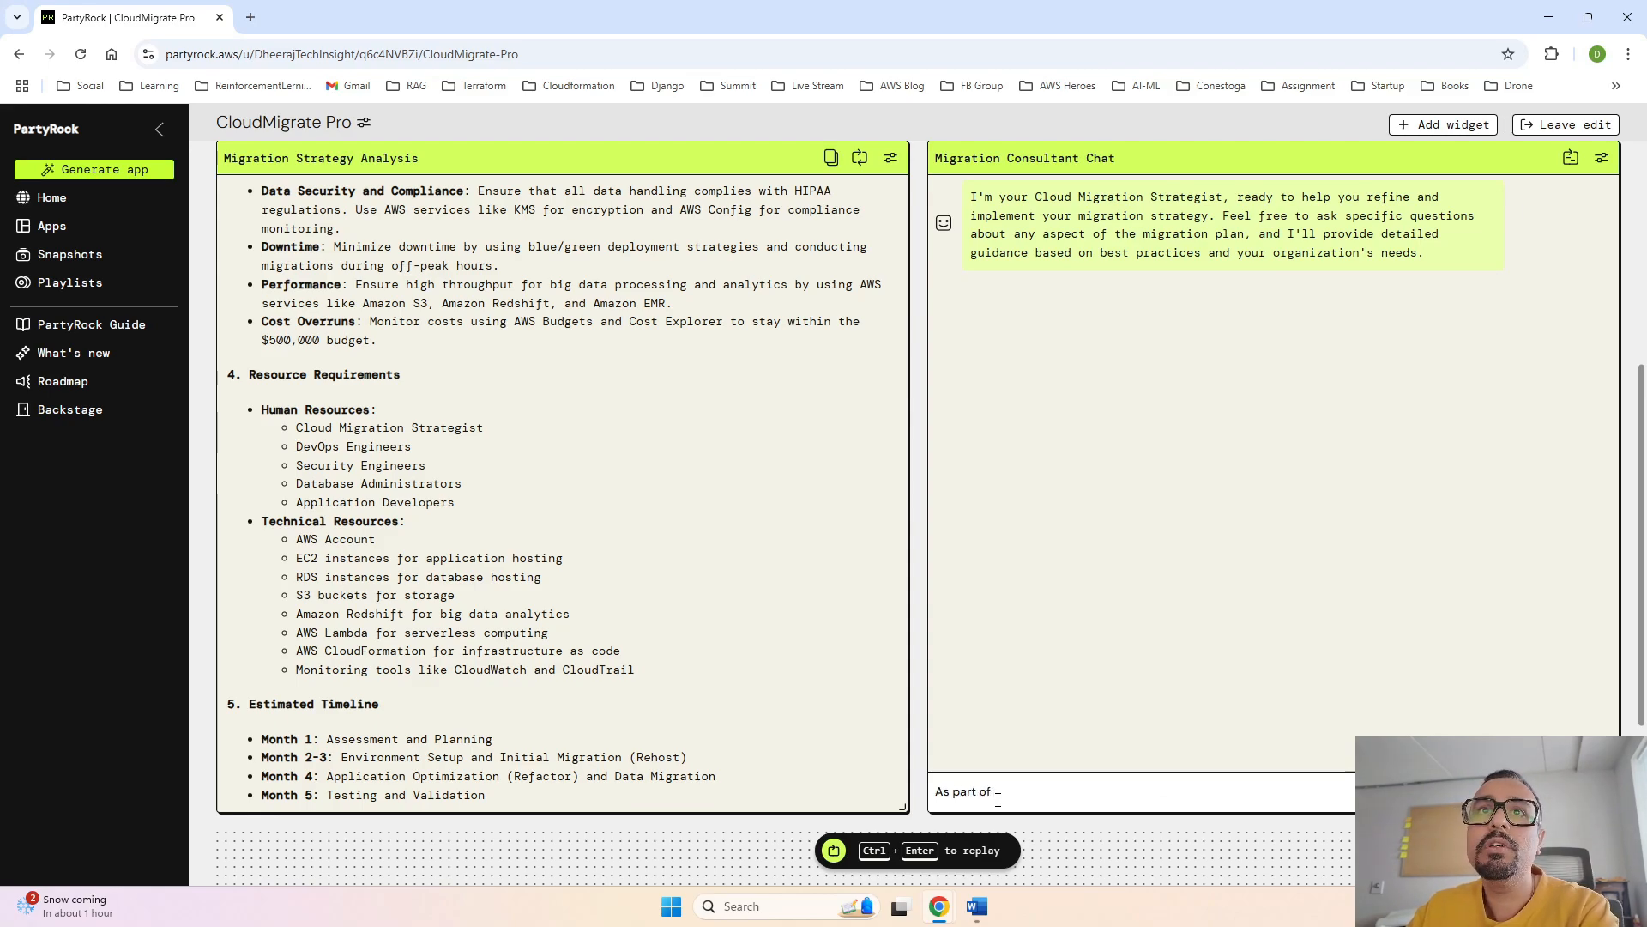
{"action": "type", "text": " h"}
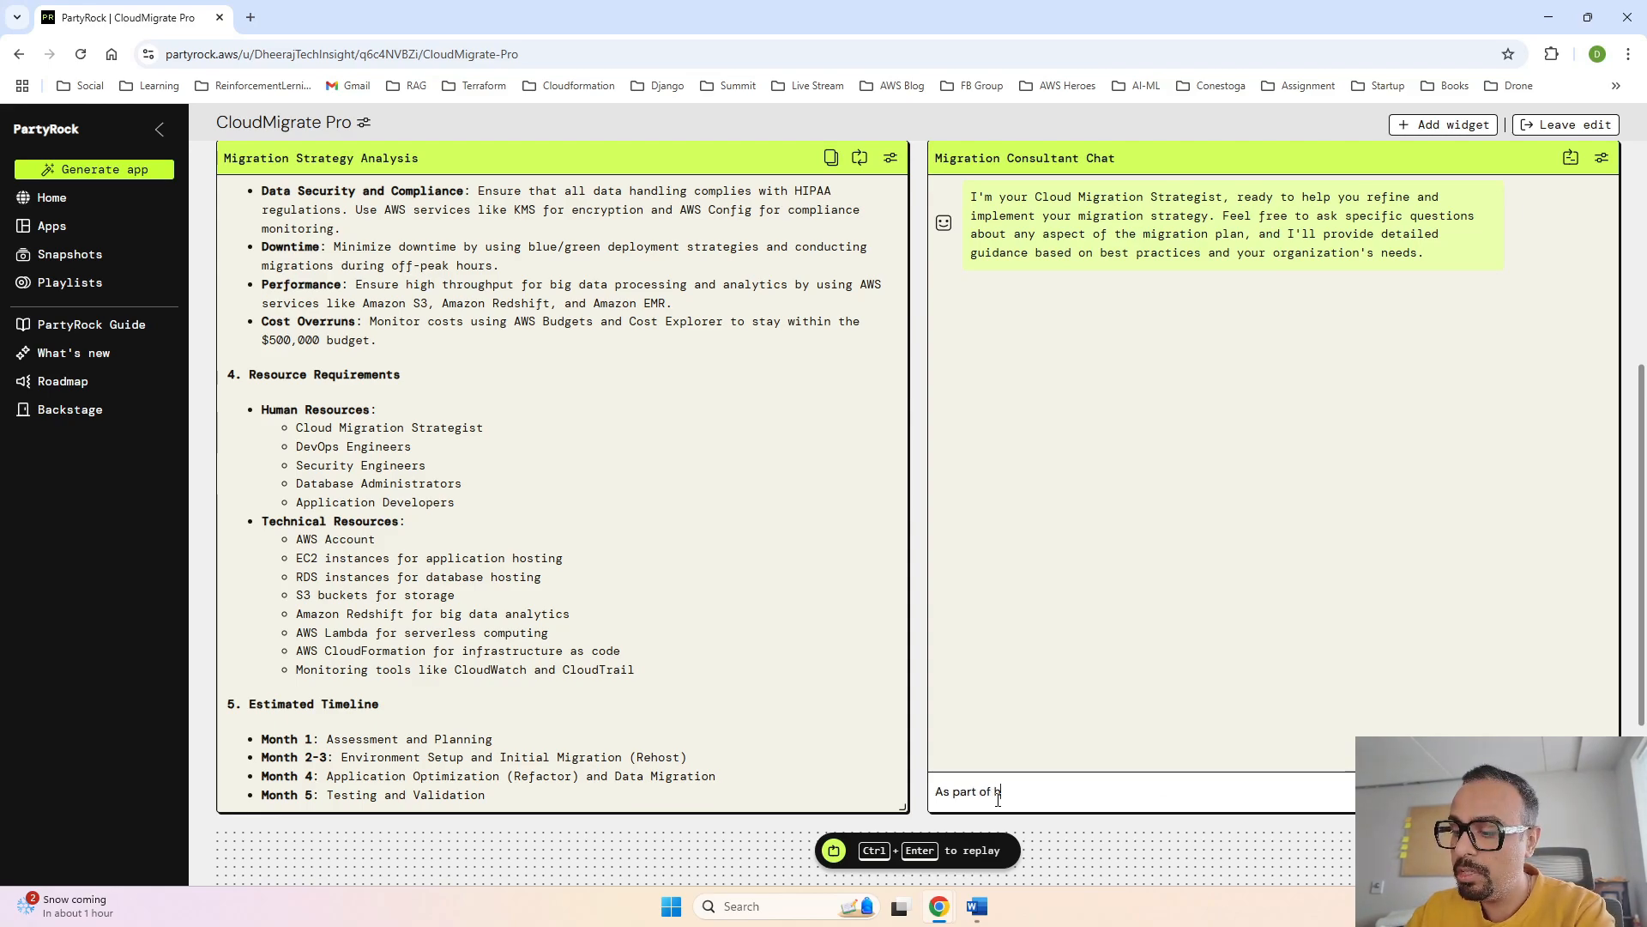
{"action": "type", "text": "uman resources"}
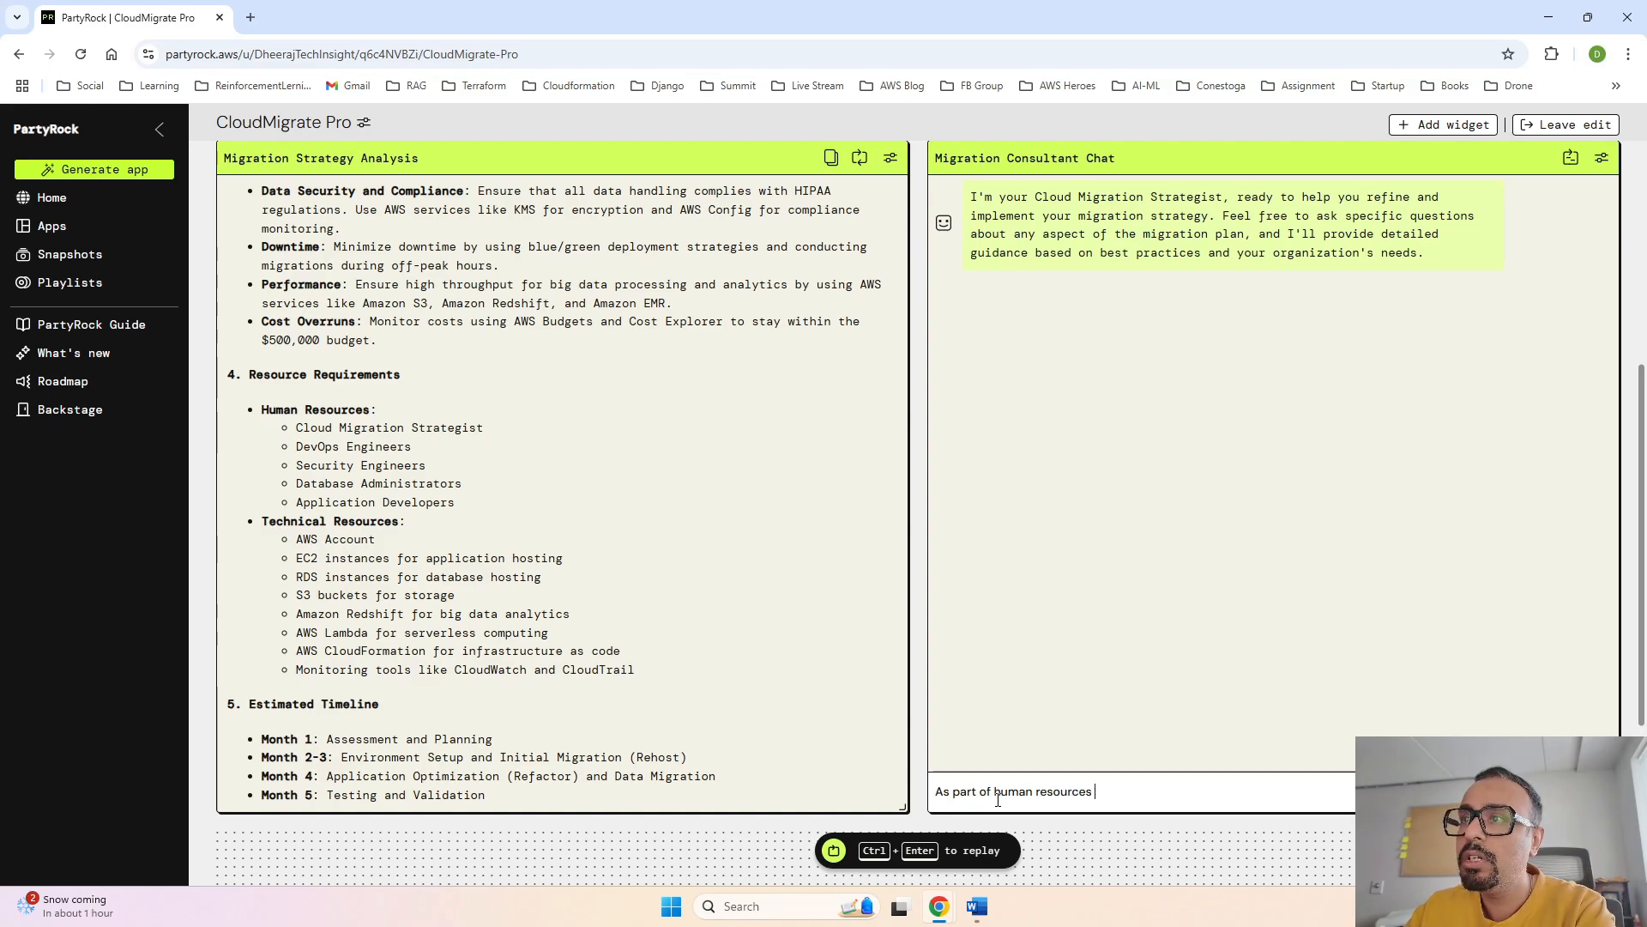
{"action": "type", "text": " a kub"}
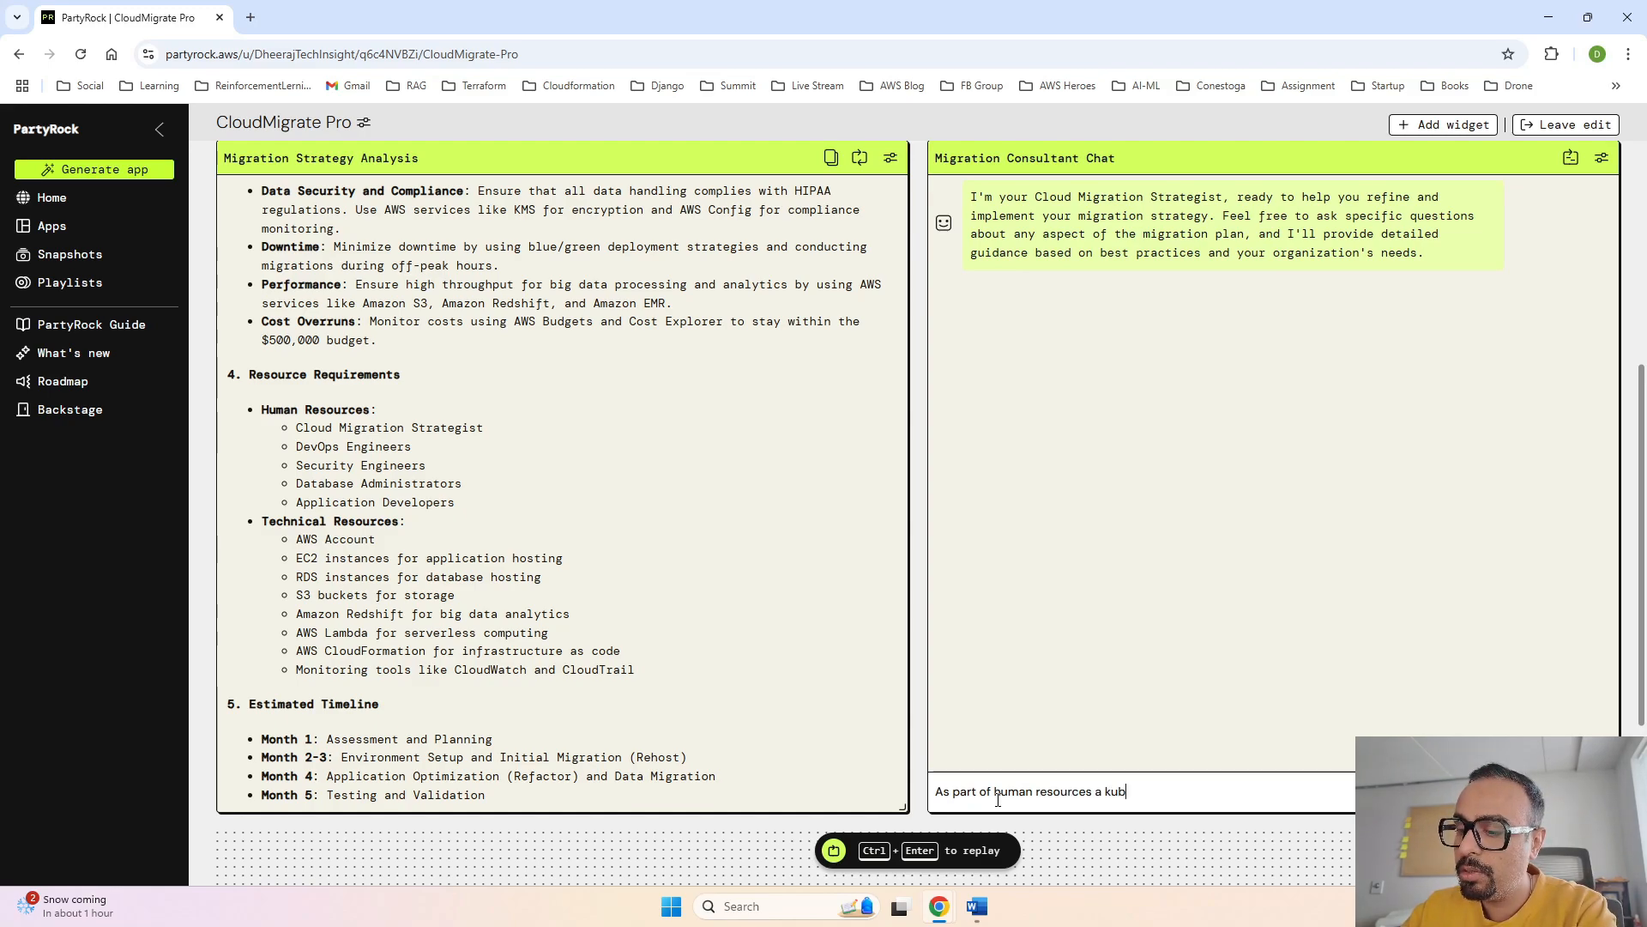
{"action": "type", "text": "ernetes "}
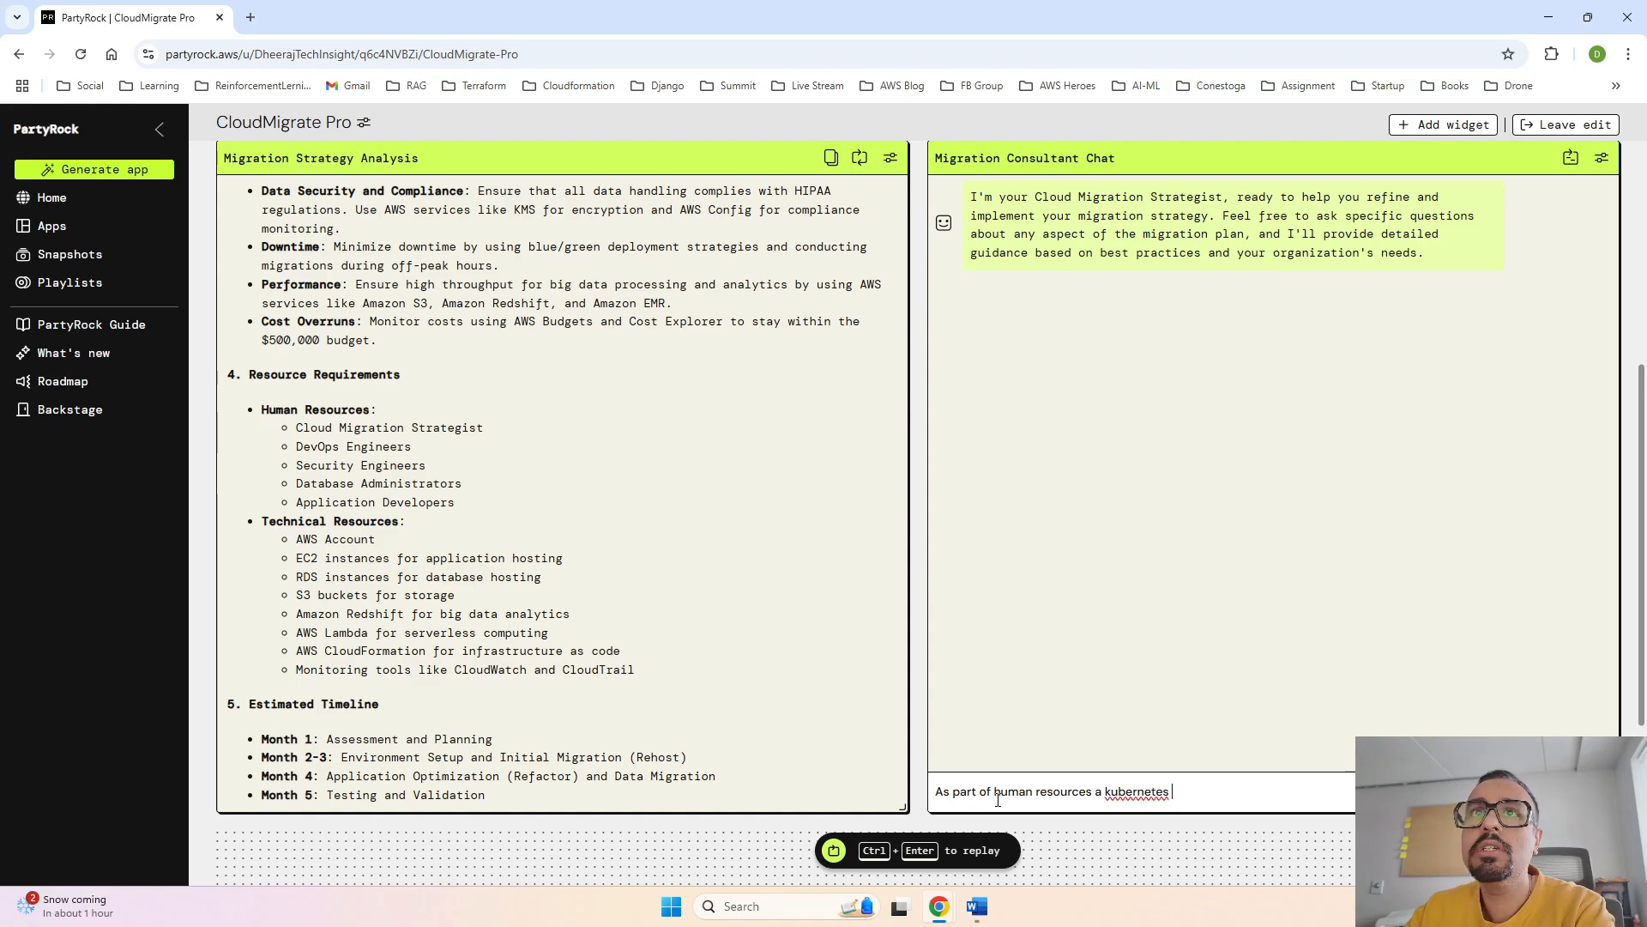
{"action": "type", "text": "exper"}
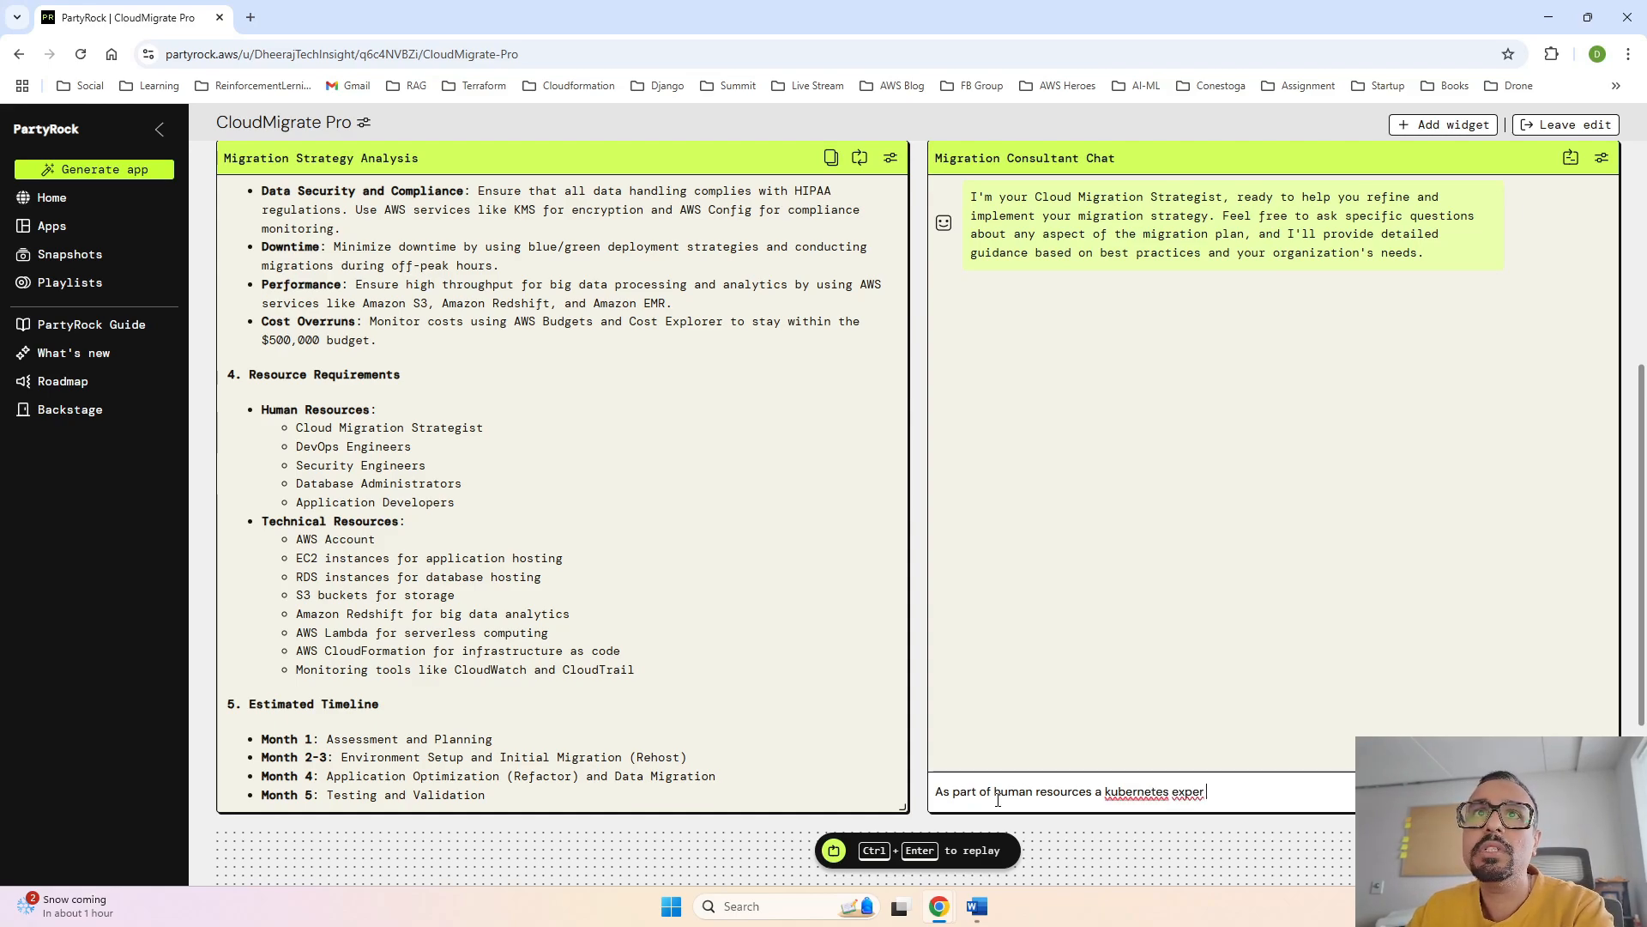
{"action": "type", "text": " is missi"}
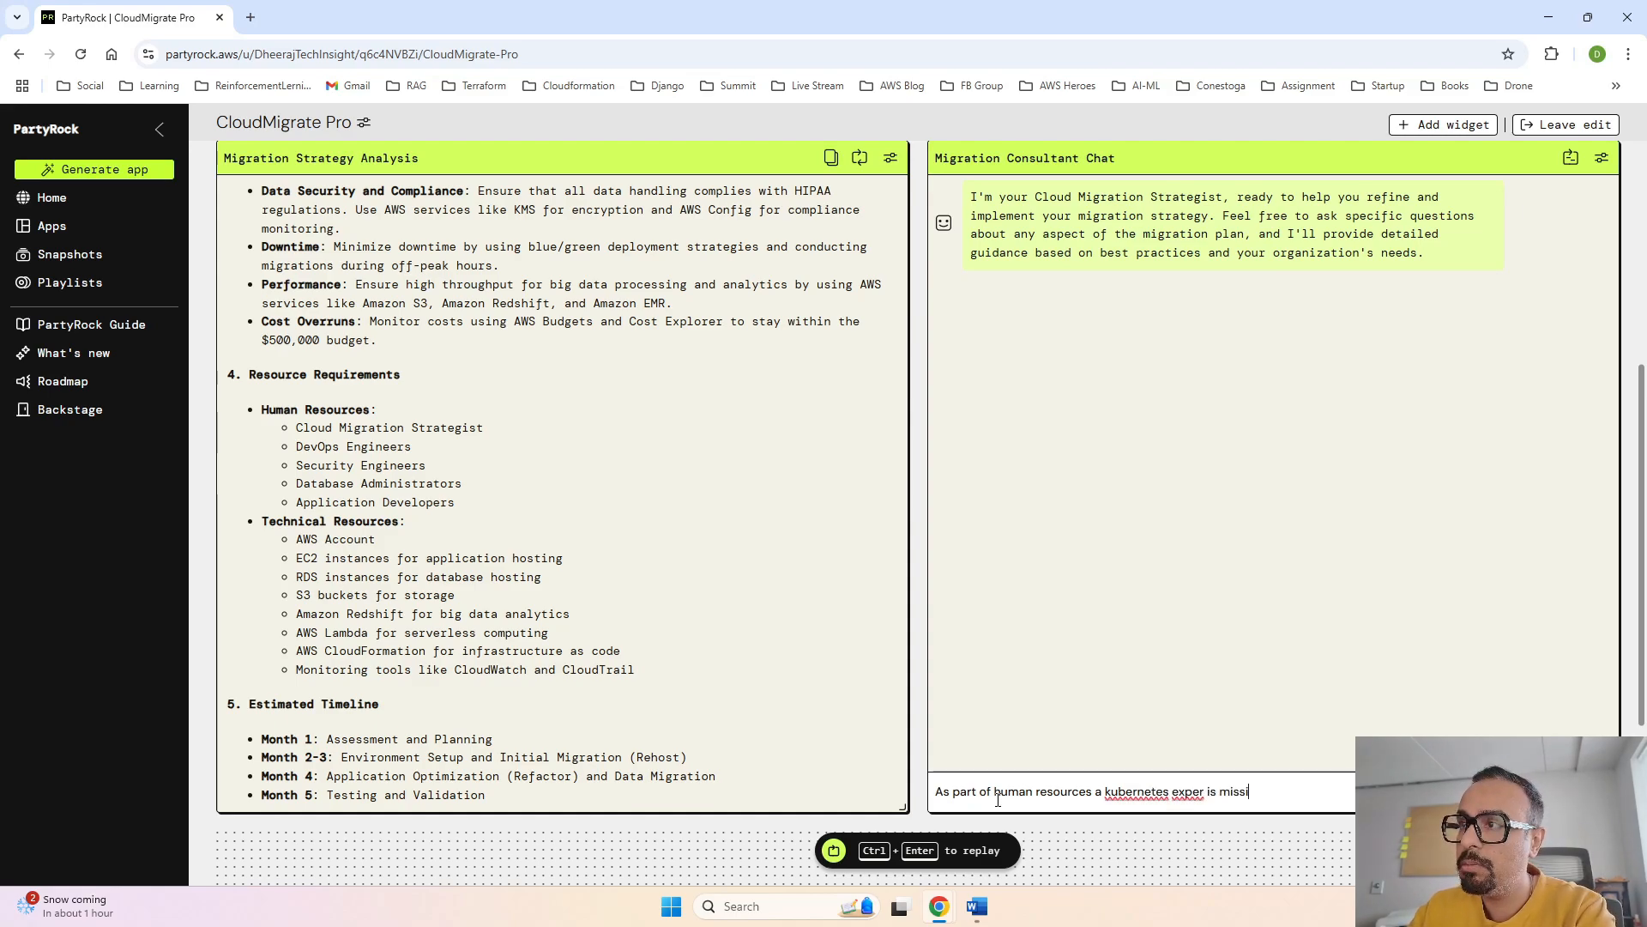
{"action": "type", "text": "ng, why ?"}
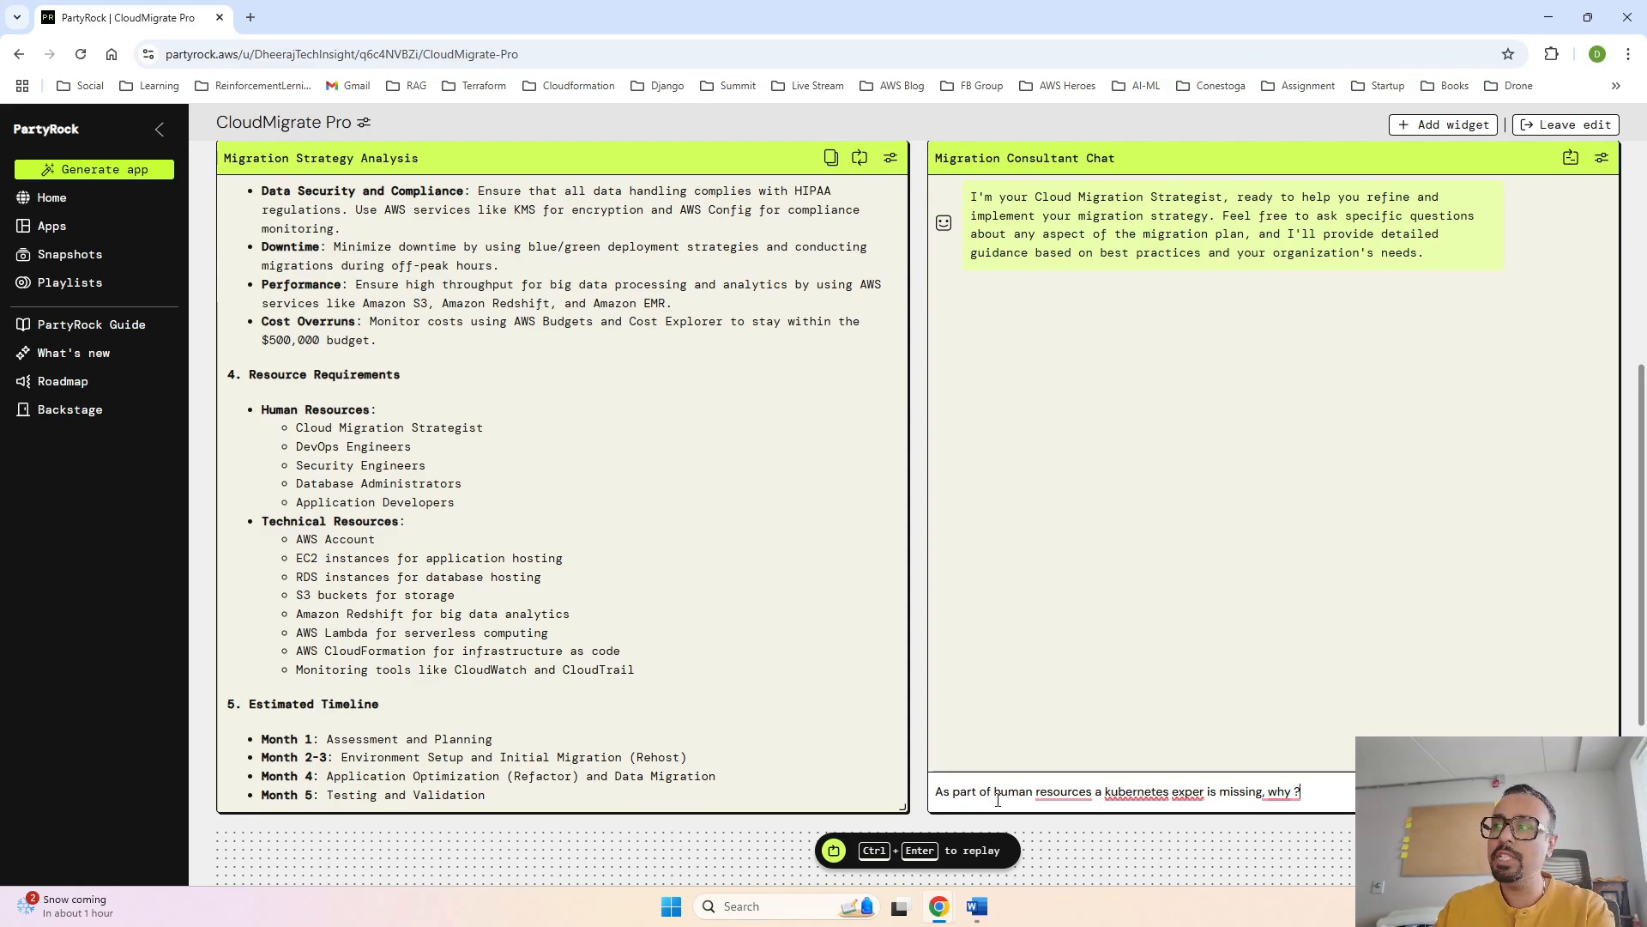
{"action": "key", "text": "Return"}
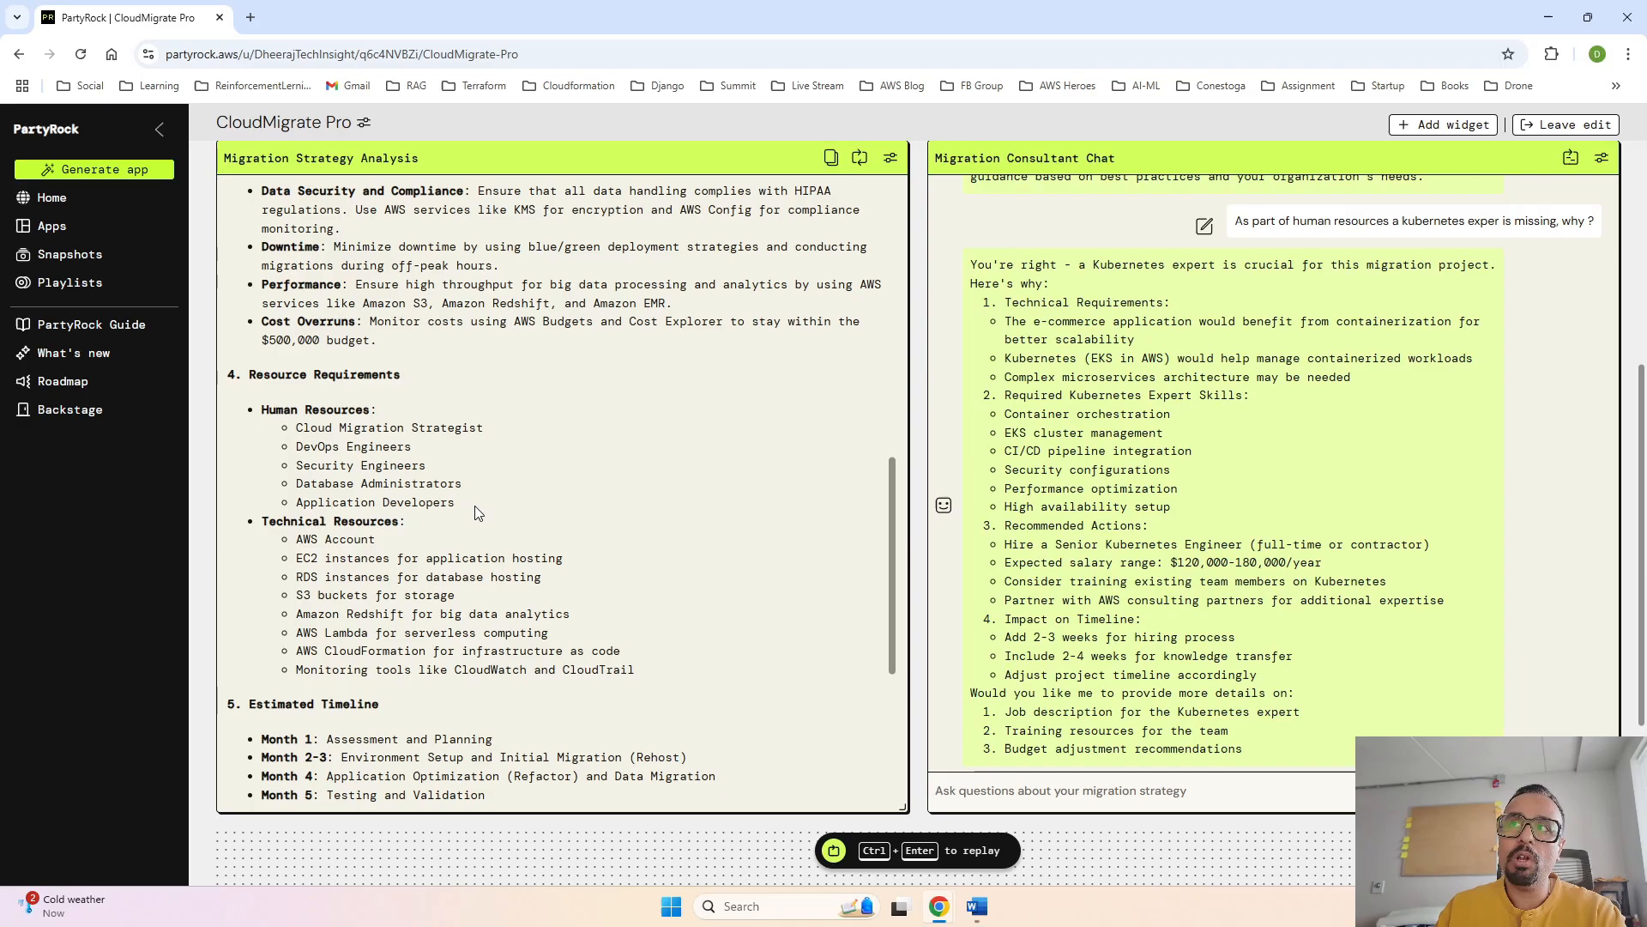
- Read the chat's reply about the Kubernetes expert alongside the resource requirements and migration approach in the strategy analysis
{"action": "scroll", "coordinate": [1141, 583], "scroll_direction": "down", "scroll_amount": 1}
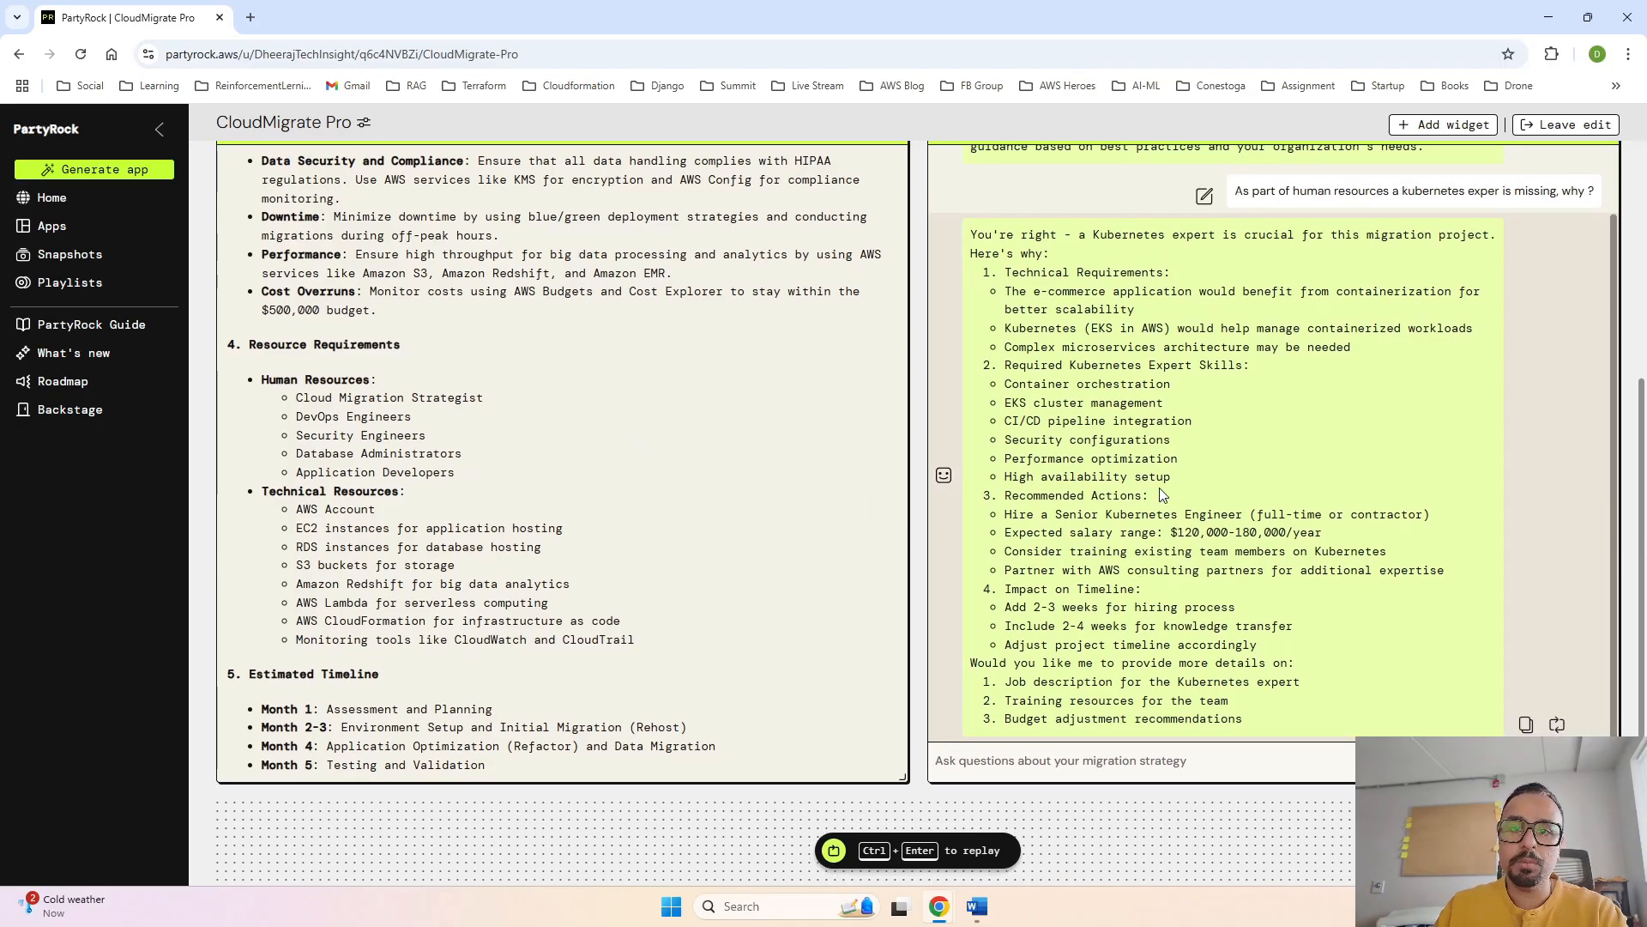
{"action": "scroll", "coordinate": [1162, 496], "scroll_direction": "up", "scroll_amount": 5}
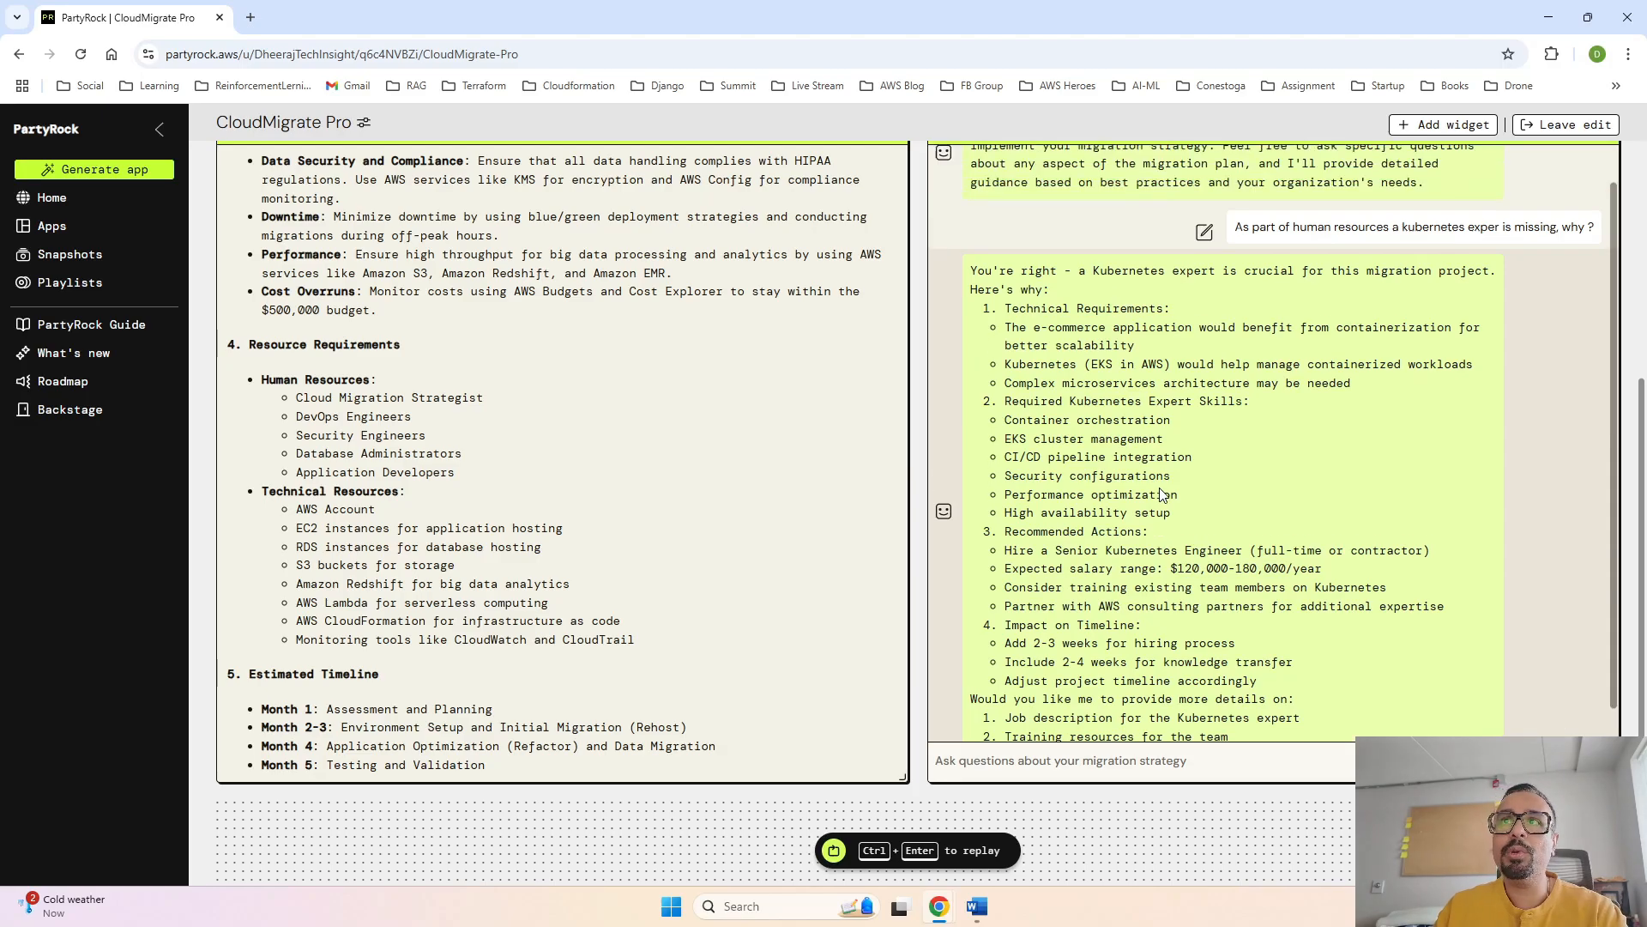
{"action": "scroll", "coordinate": [1160, 495], "scroll_direction": "down", "scroll_amount": 1}
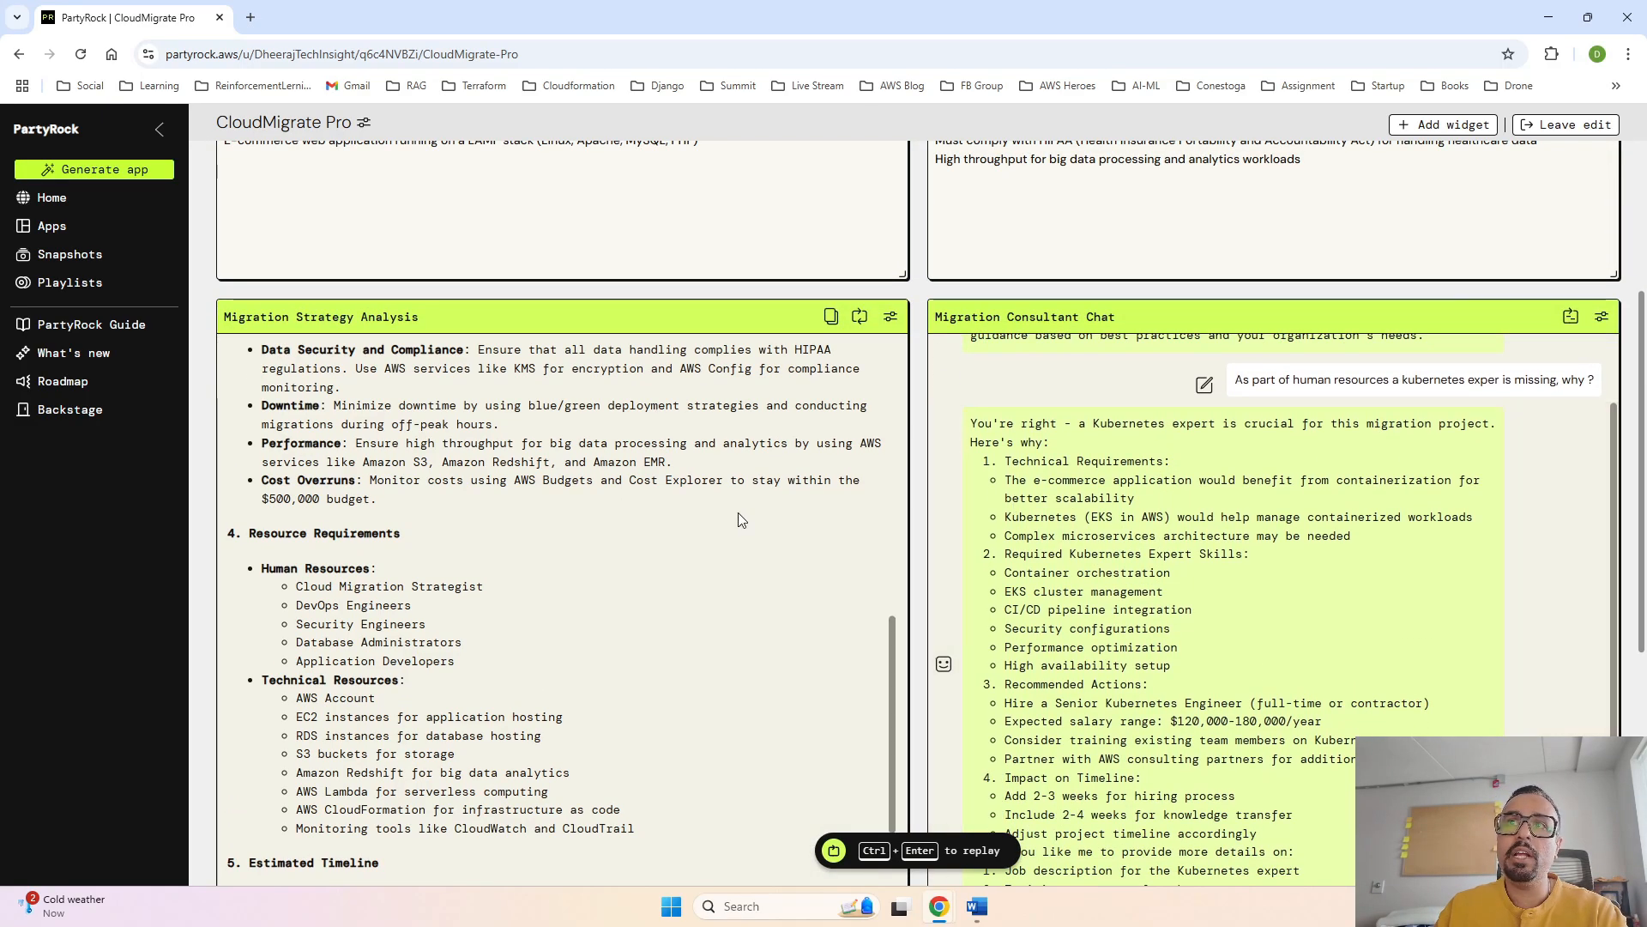
{"action": "scroll", "coordinate": [738, 512], "scroll_direction": "up", "scroll_amount": 10}
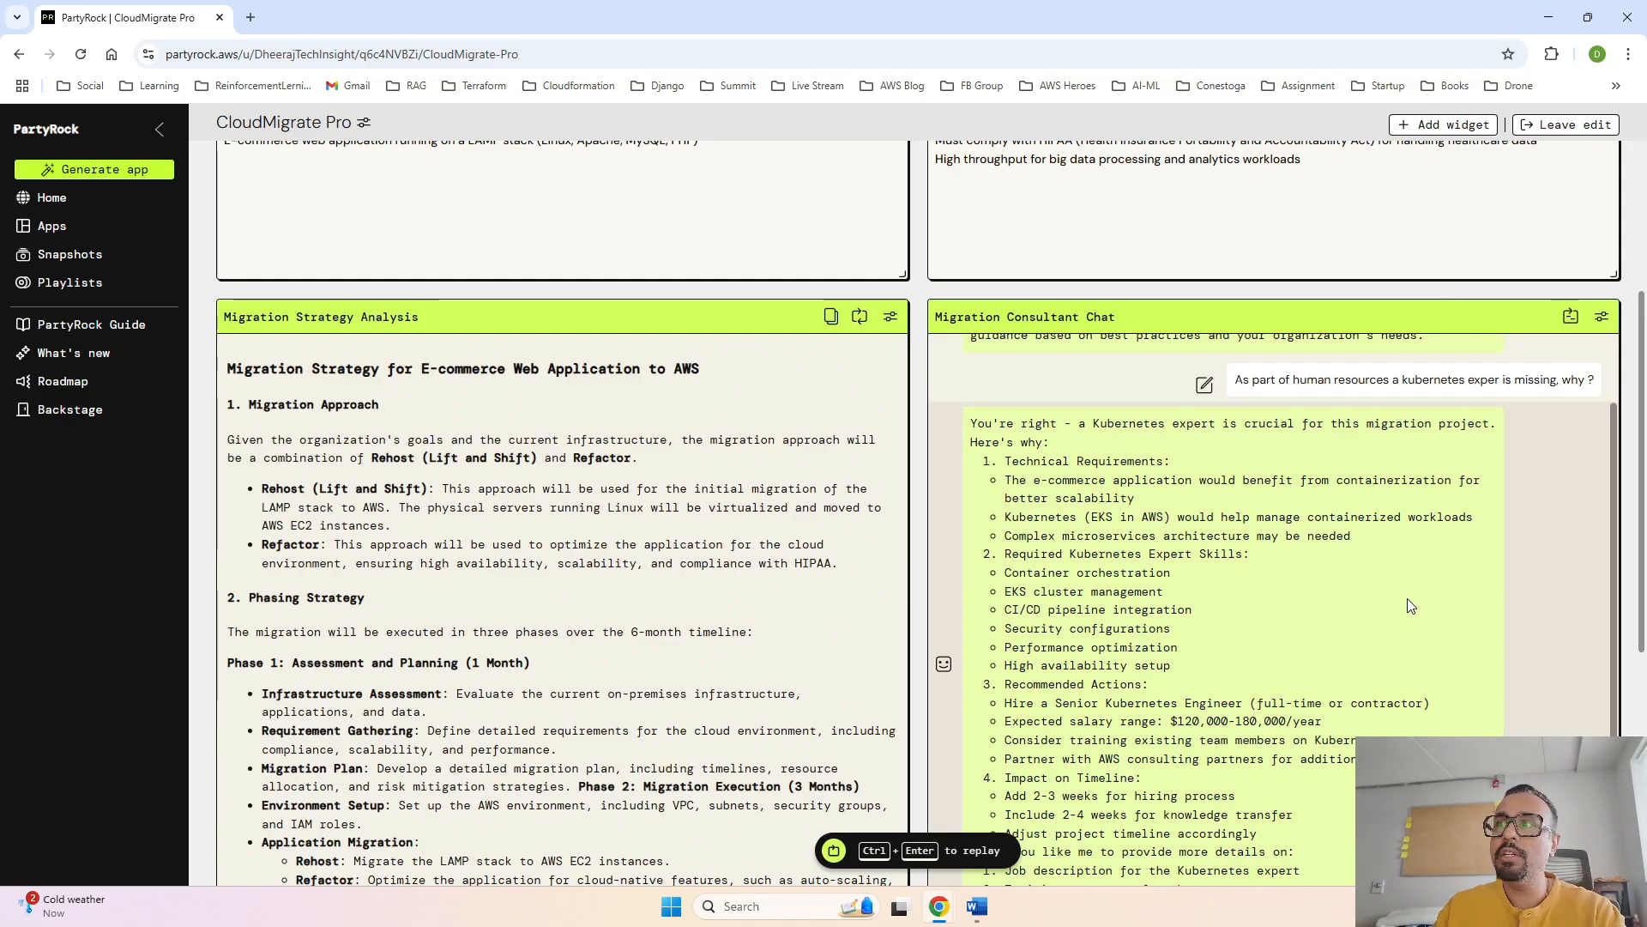
{"action": "scroll", "coordinate": [1411, 606], "scroll_direction": "down", "scroll_amount": 5}
{"action": "scroll", "coordinate": [1408, 607], "scroll_direction": "up", "scroll_amount": 5}
{"action": "scroll", "coordinate": [1121, 705], "scroll_direction": "down", "scroll_amount": 5}
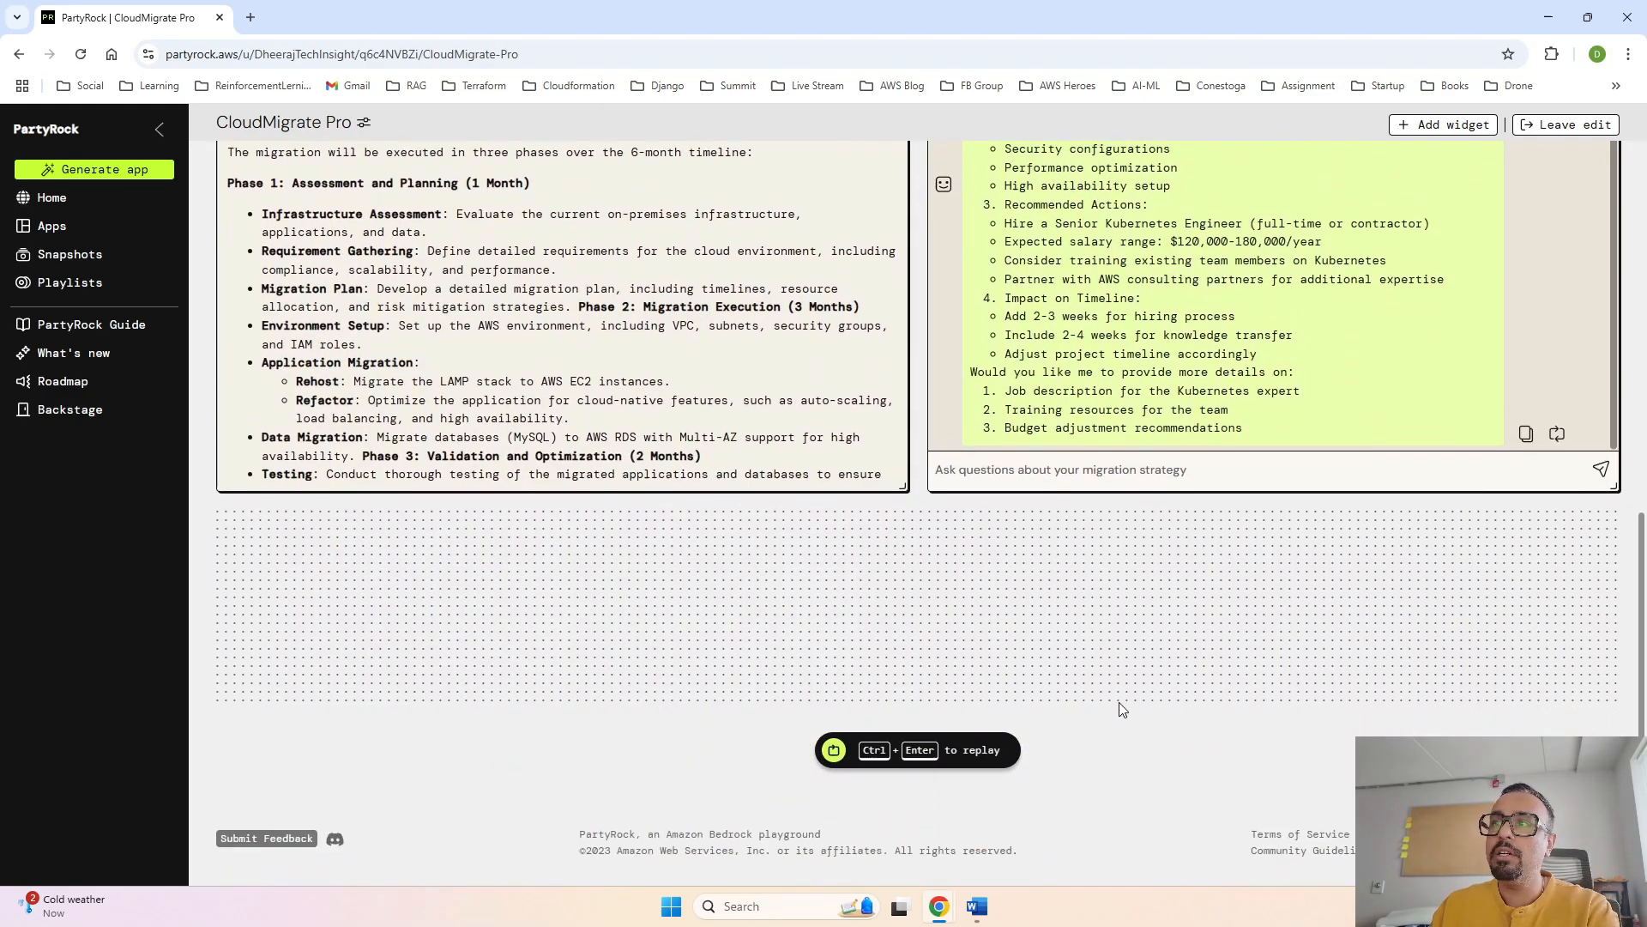
- Ask the Migration Consultant Chat "which strategy will suit us rehost or refactor, choose one"
{"action": "left_click", "coordinate": [1091, 472]}
{"action": "type", "text": "which st"}
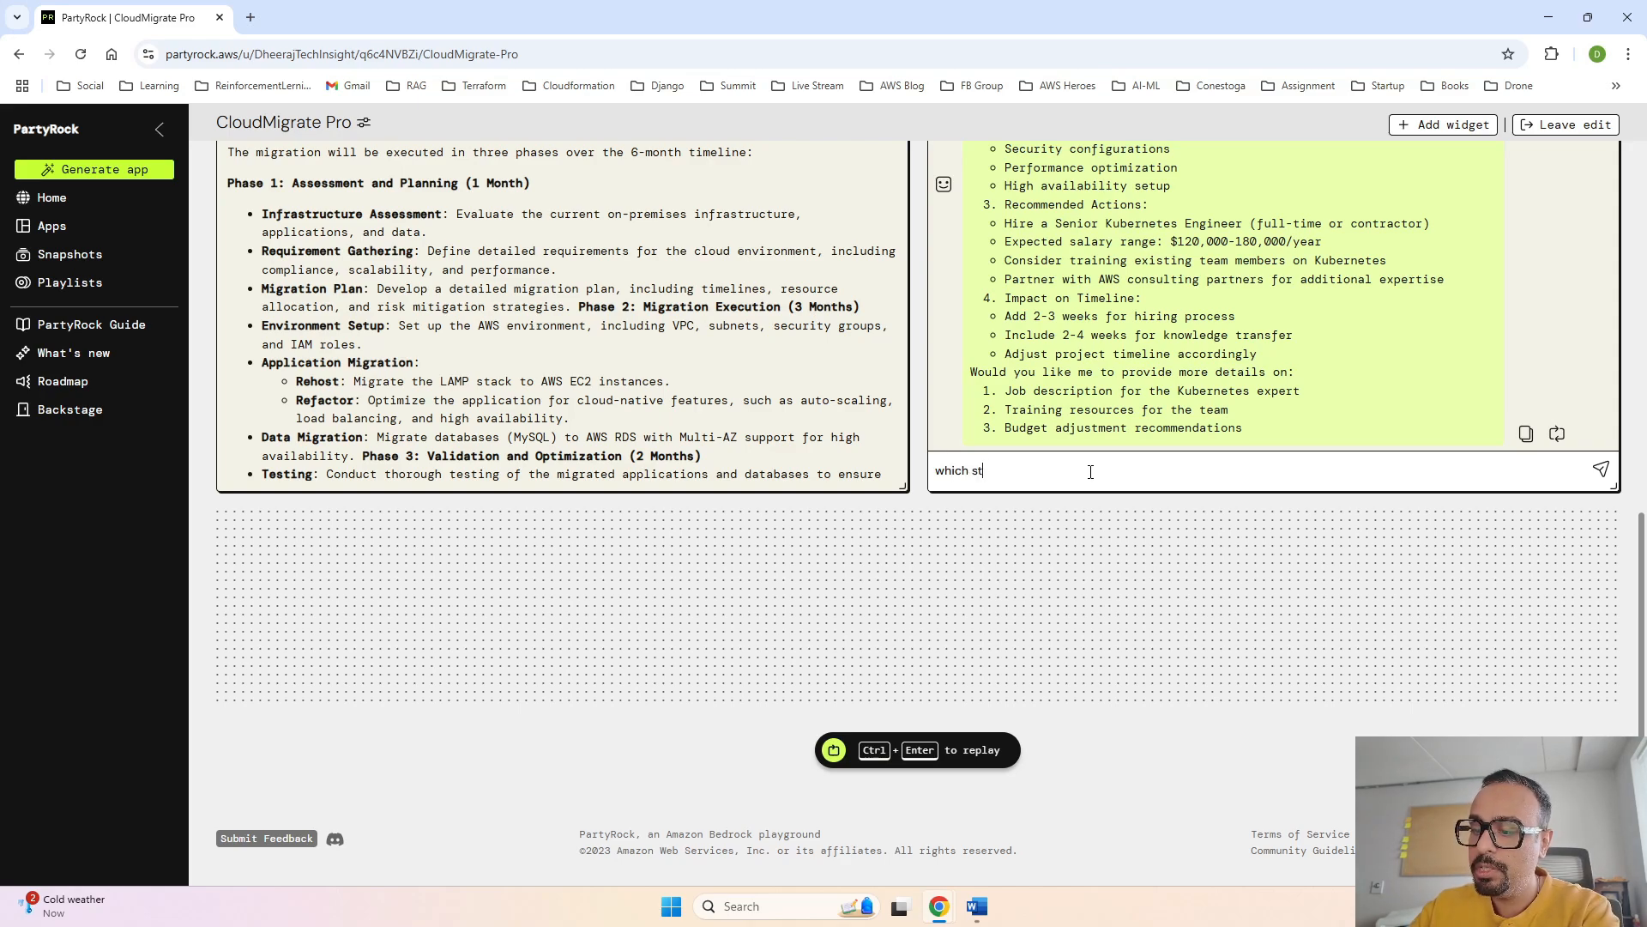
{"action": "type", "text": "rategy wi"}
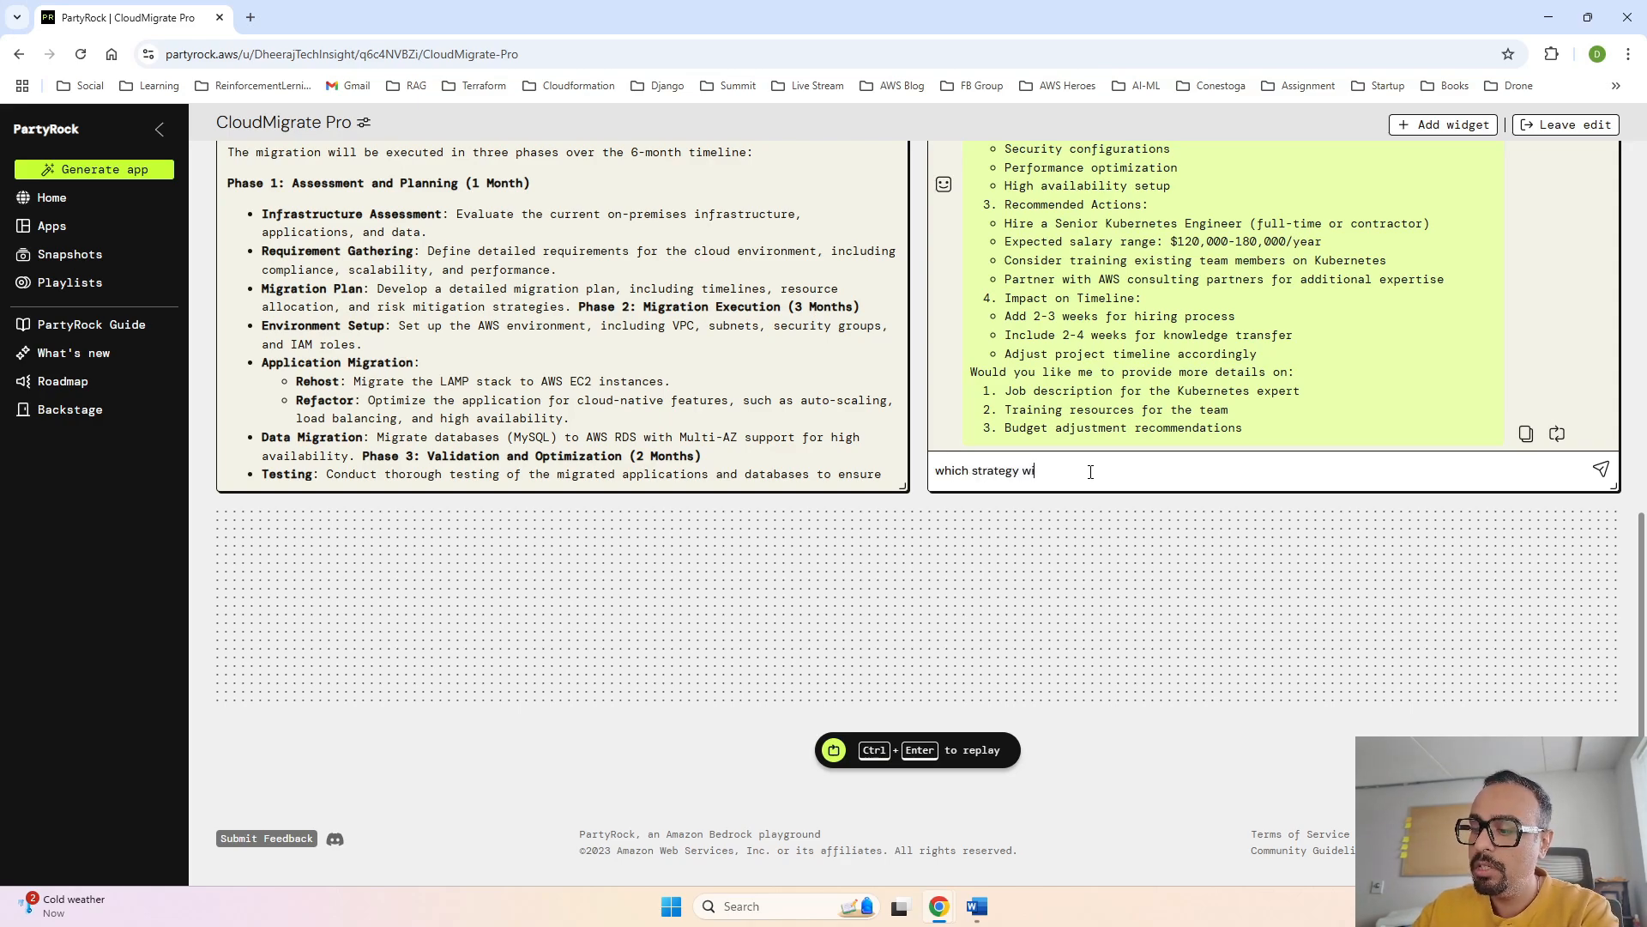
{"action": "type", "text": "ll suit us rehos"}
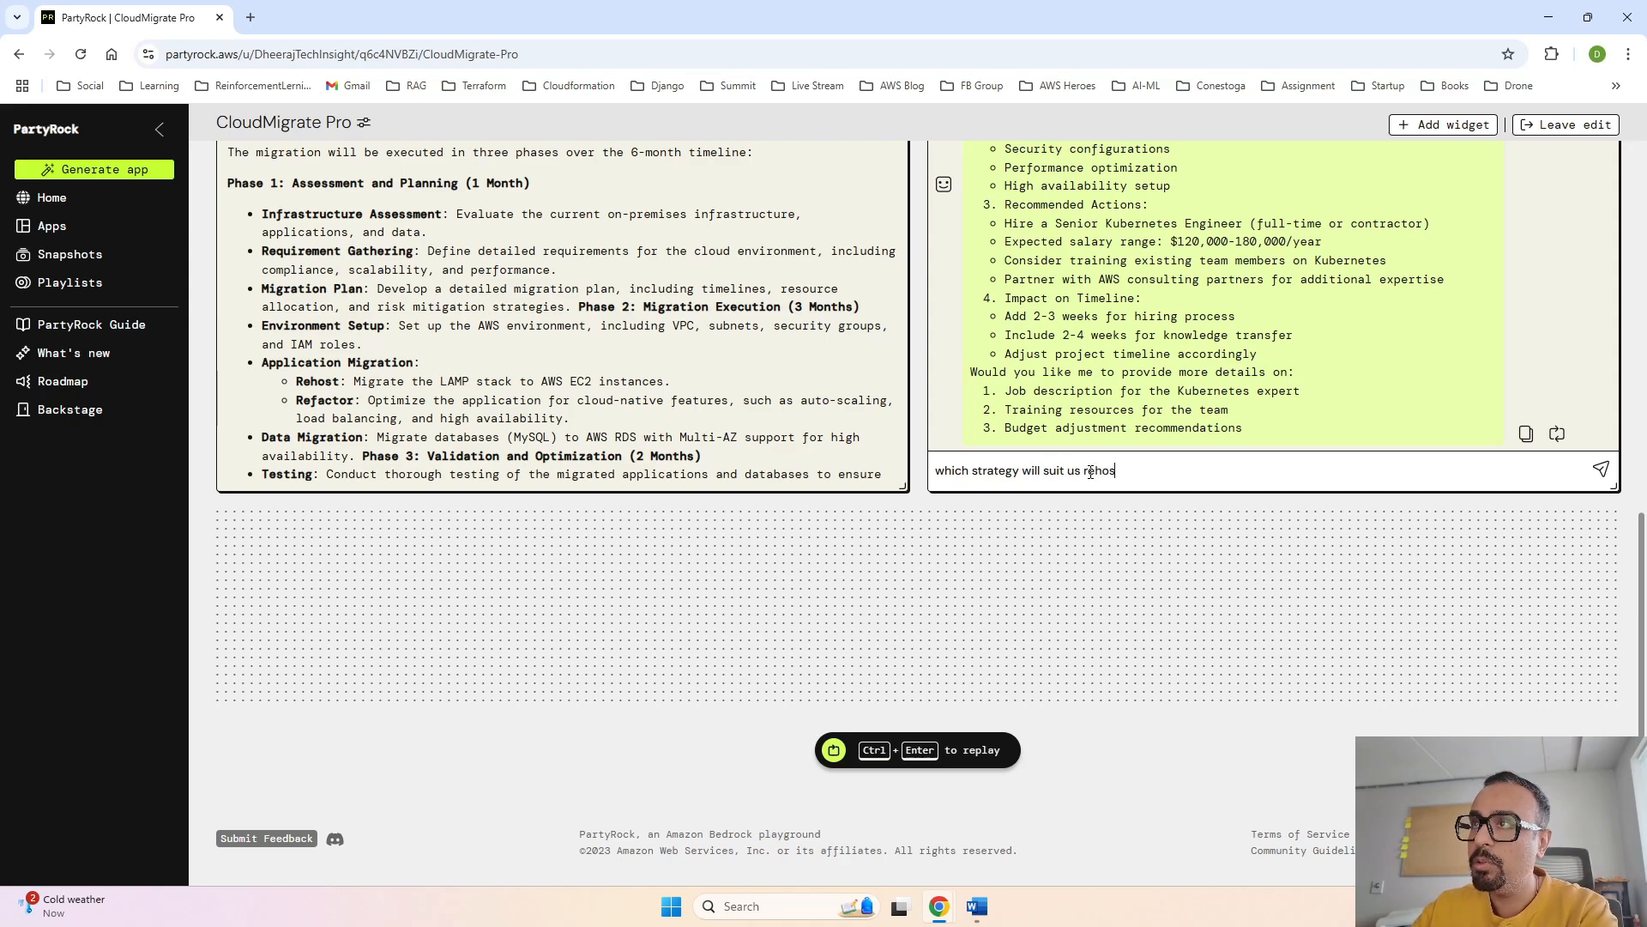
{"action": "type", "text": "t or refa"}
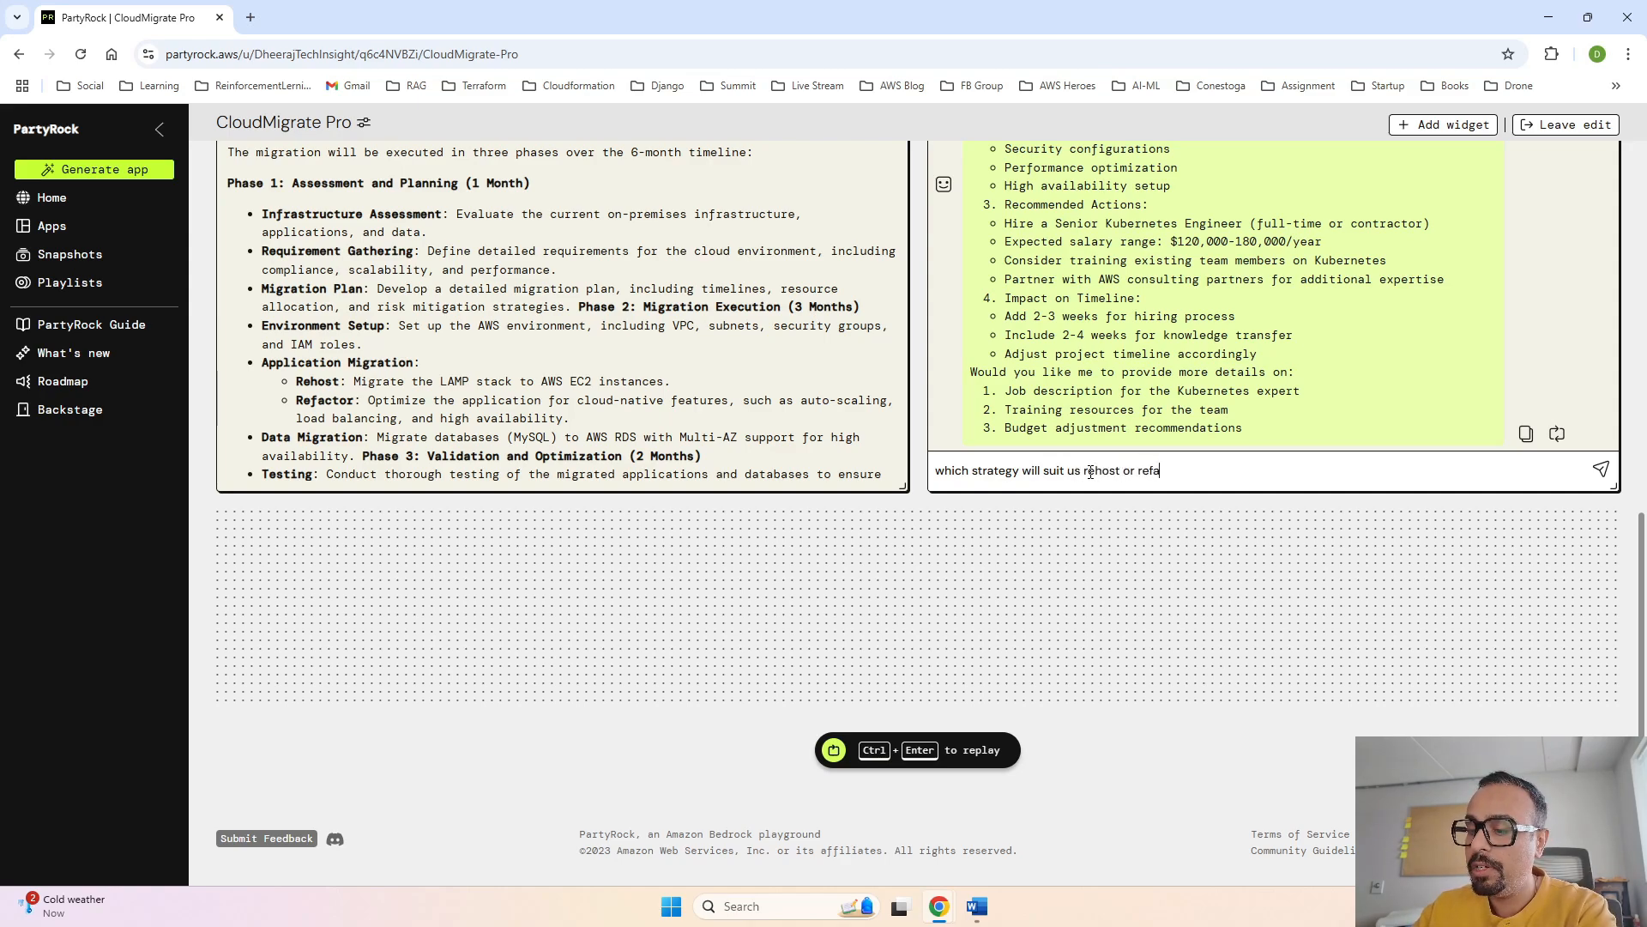
{"action": "type", "text": "ctor, chooe"}
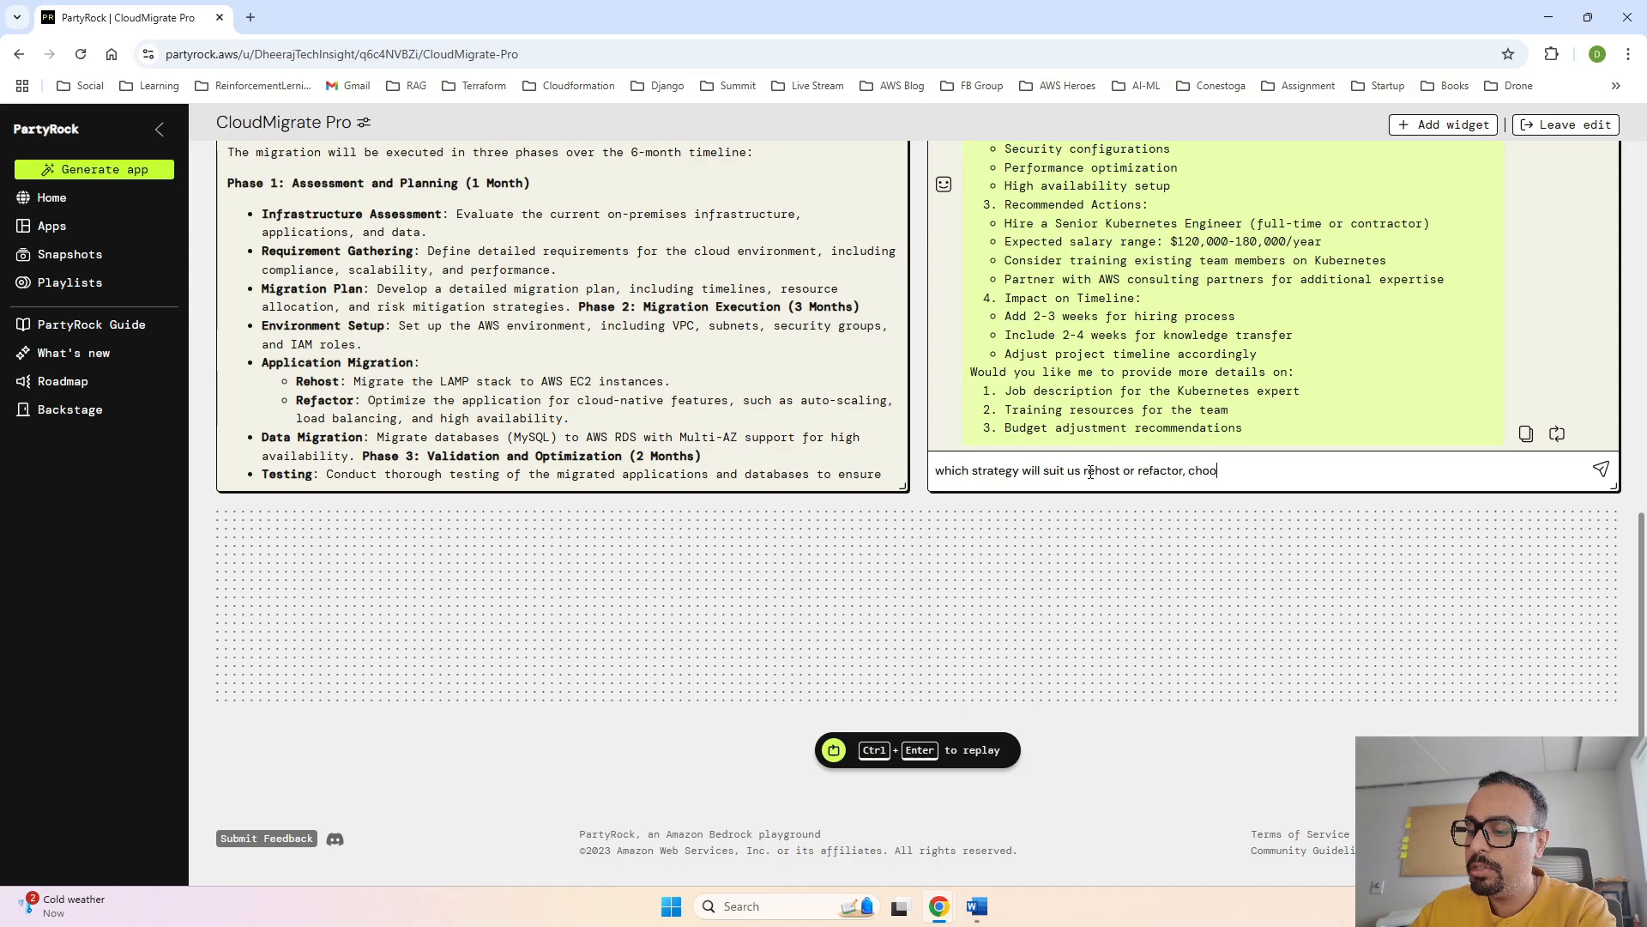
{"action": "key", "text": "BackSpace"}
{"action": "key", "text": "BackSpace"}
{"action": "type", "text": "se "}
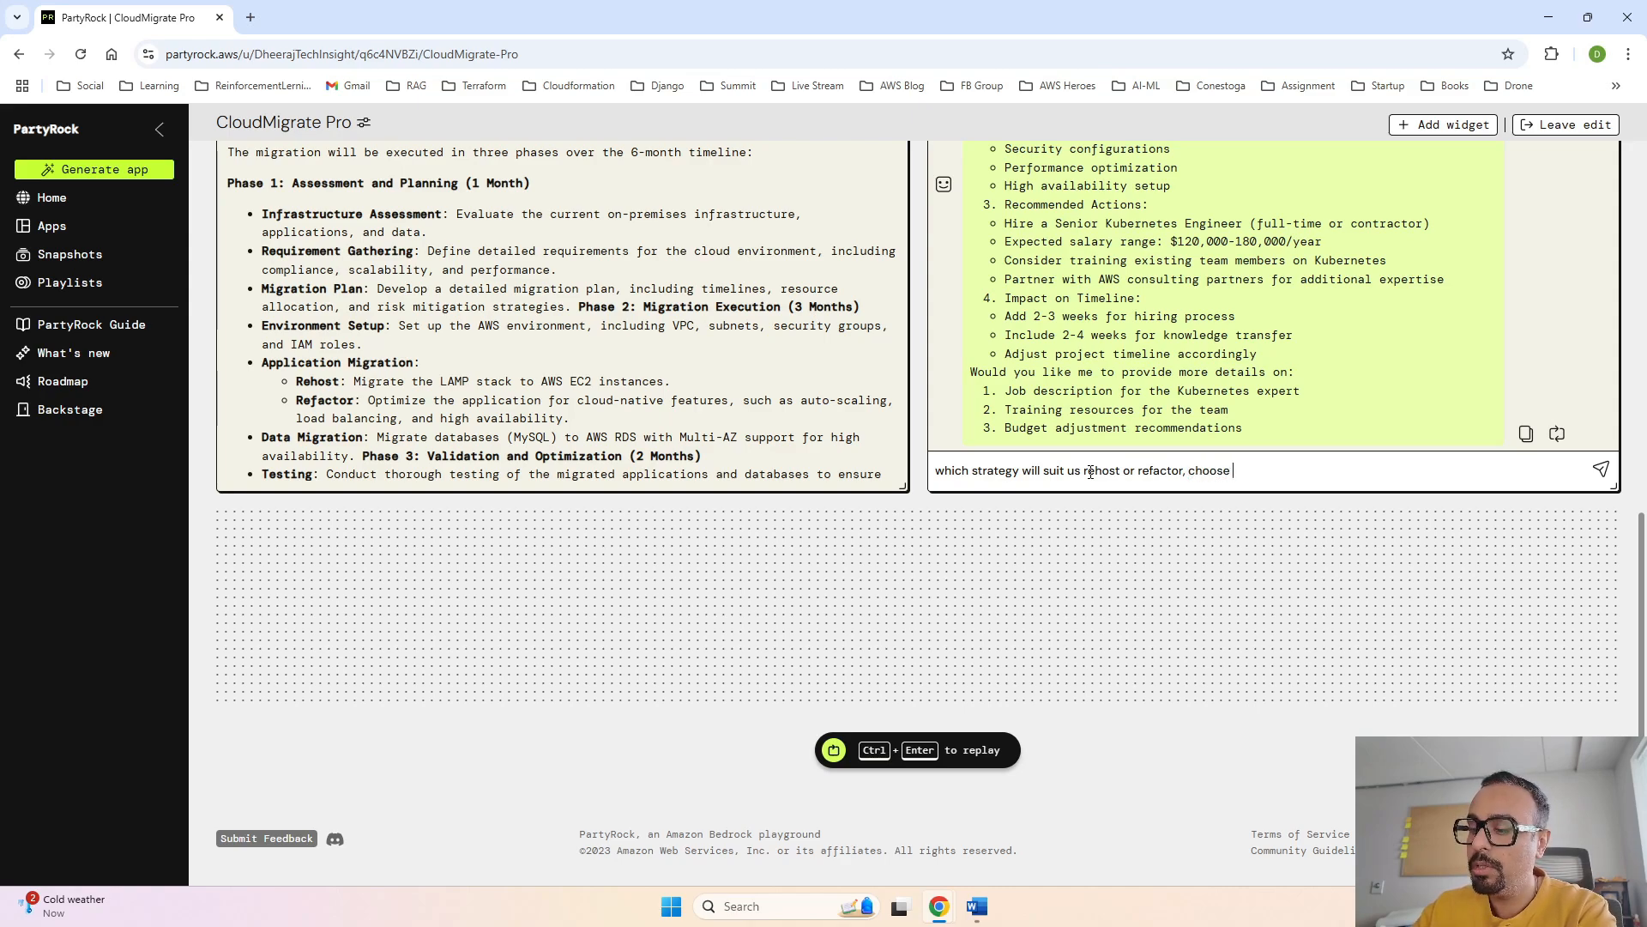
{"action": "type", "text": "one"}
{"action": "key", "text": "Return"}
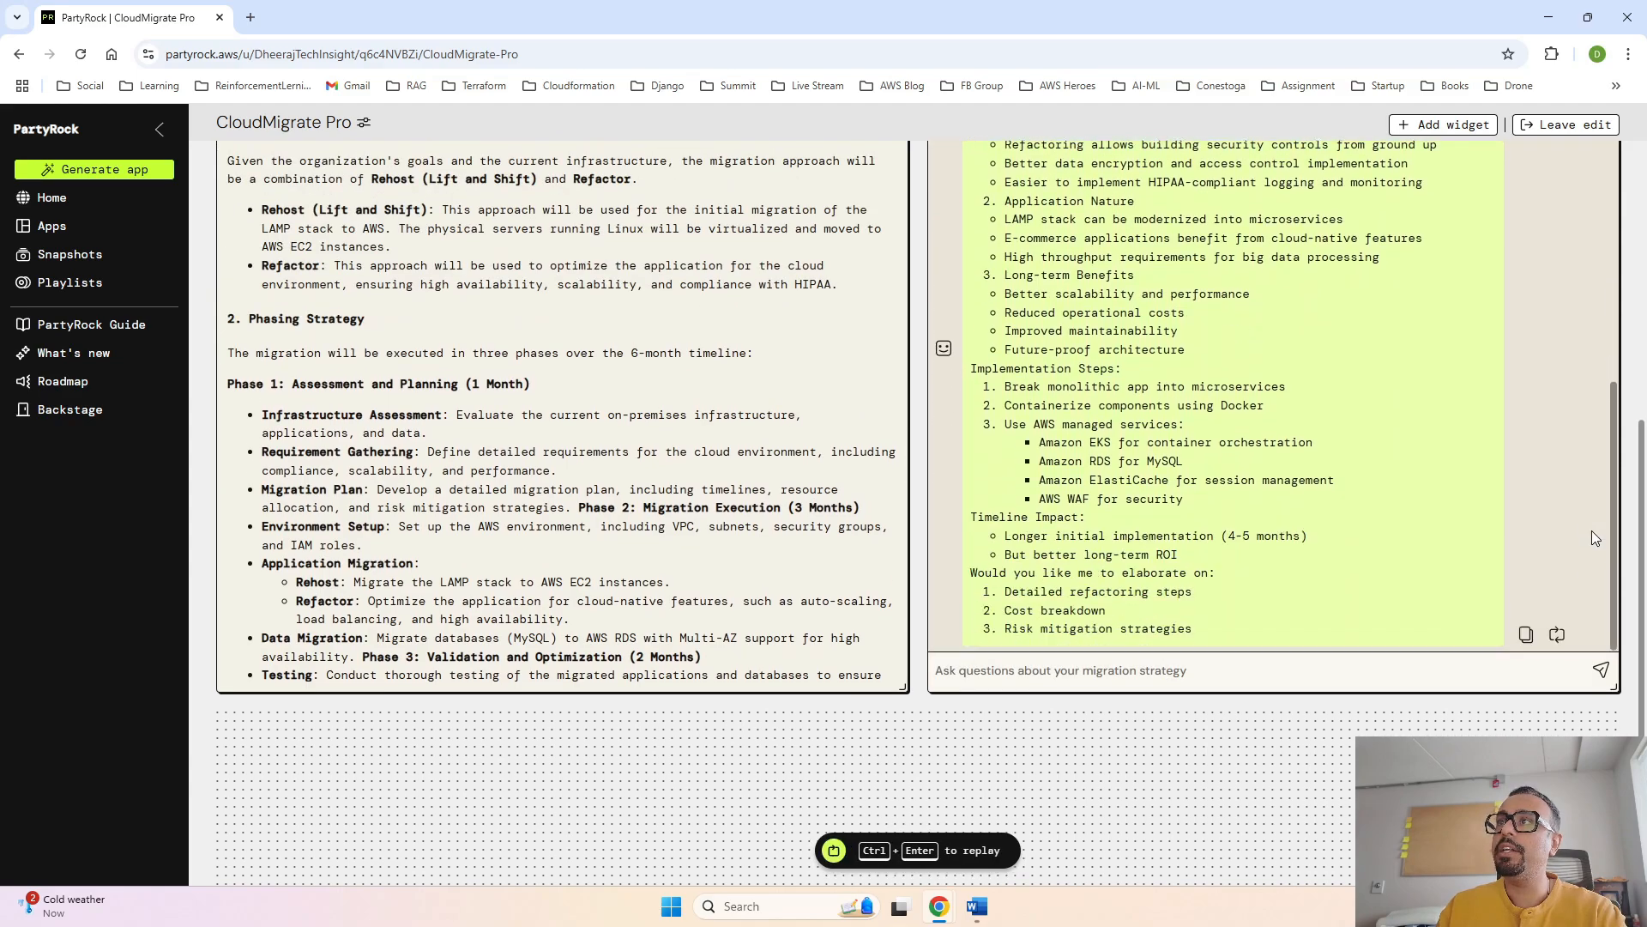
- Review the chat's answer on rehost versus refactor and leave the app's edit mode
{"action": "scroll", "coordinate": [1636, 426], "scroll_direction": "up", "scroll_amount": 3}
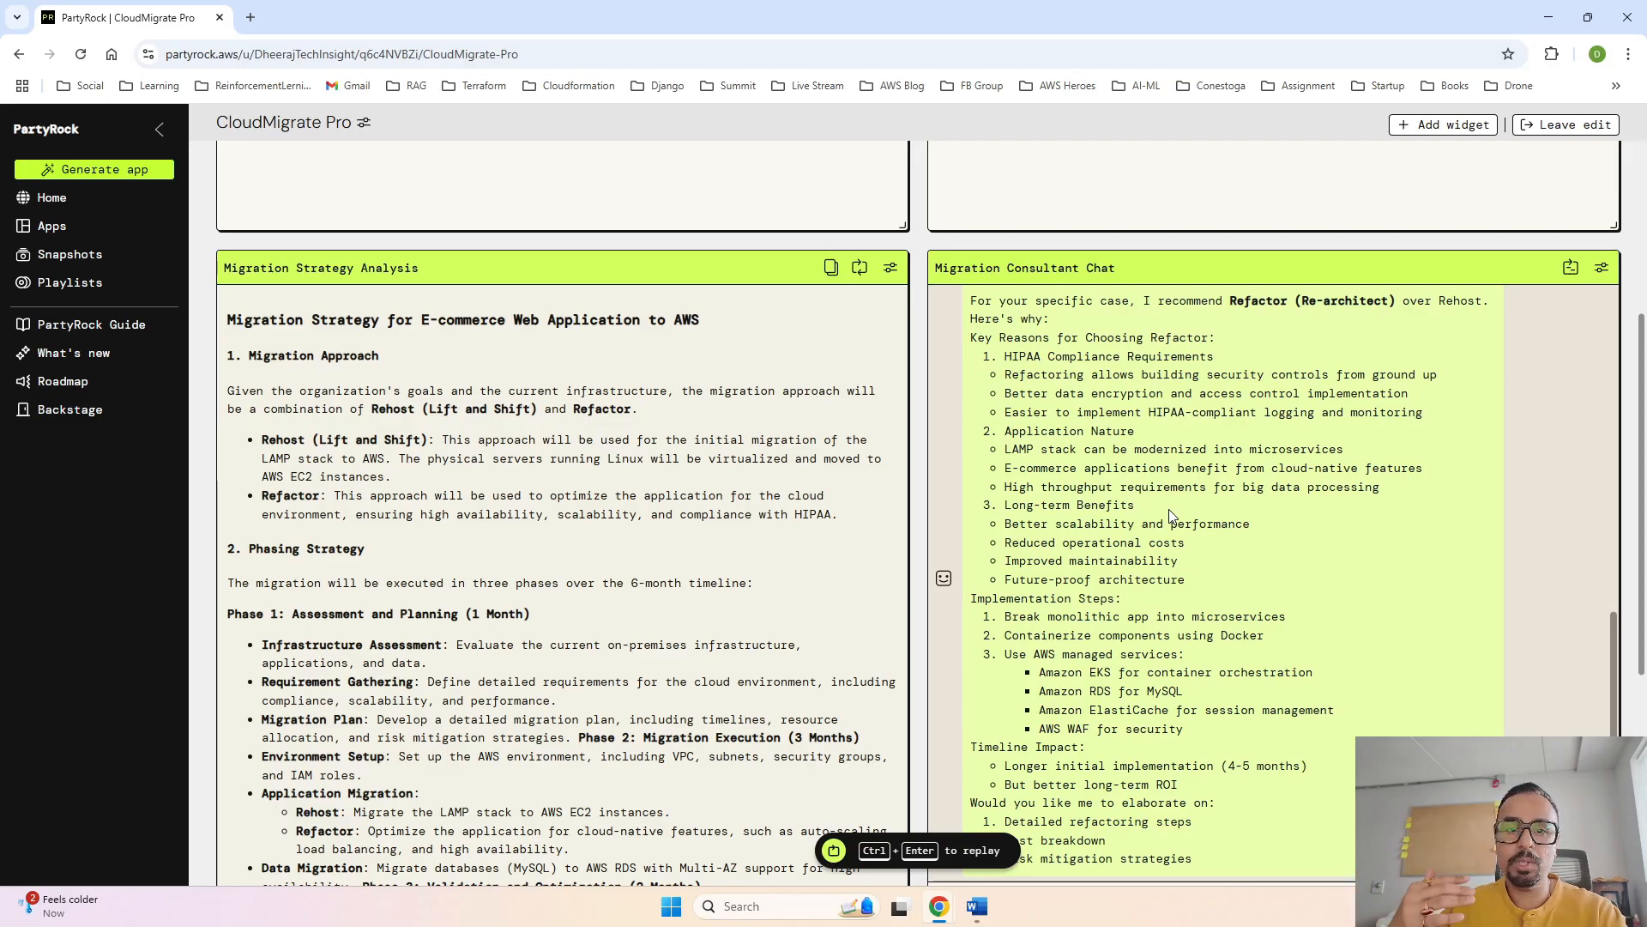
{"action": "scroll", "coordinate": [1168, 508], "scroll_direction": "down", "scroll_amount": 3}
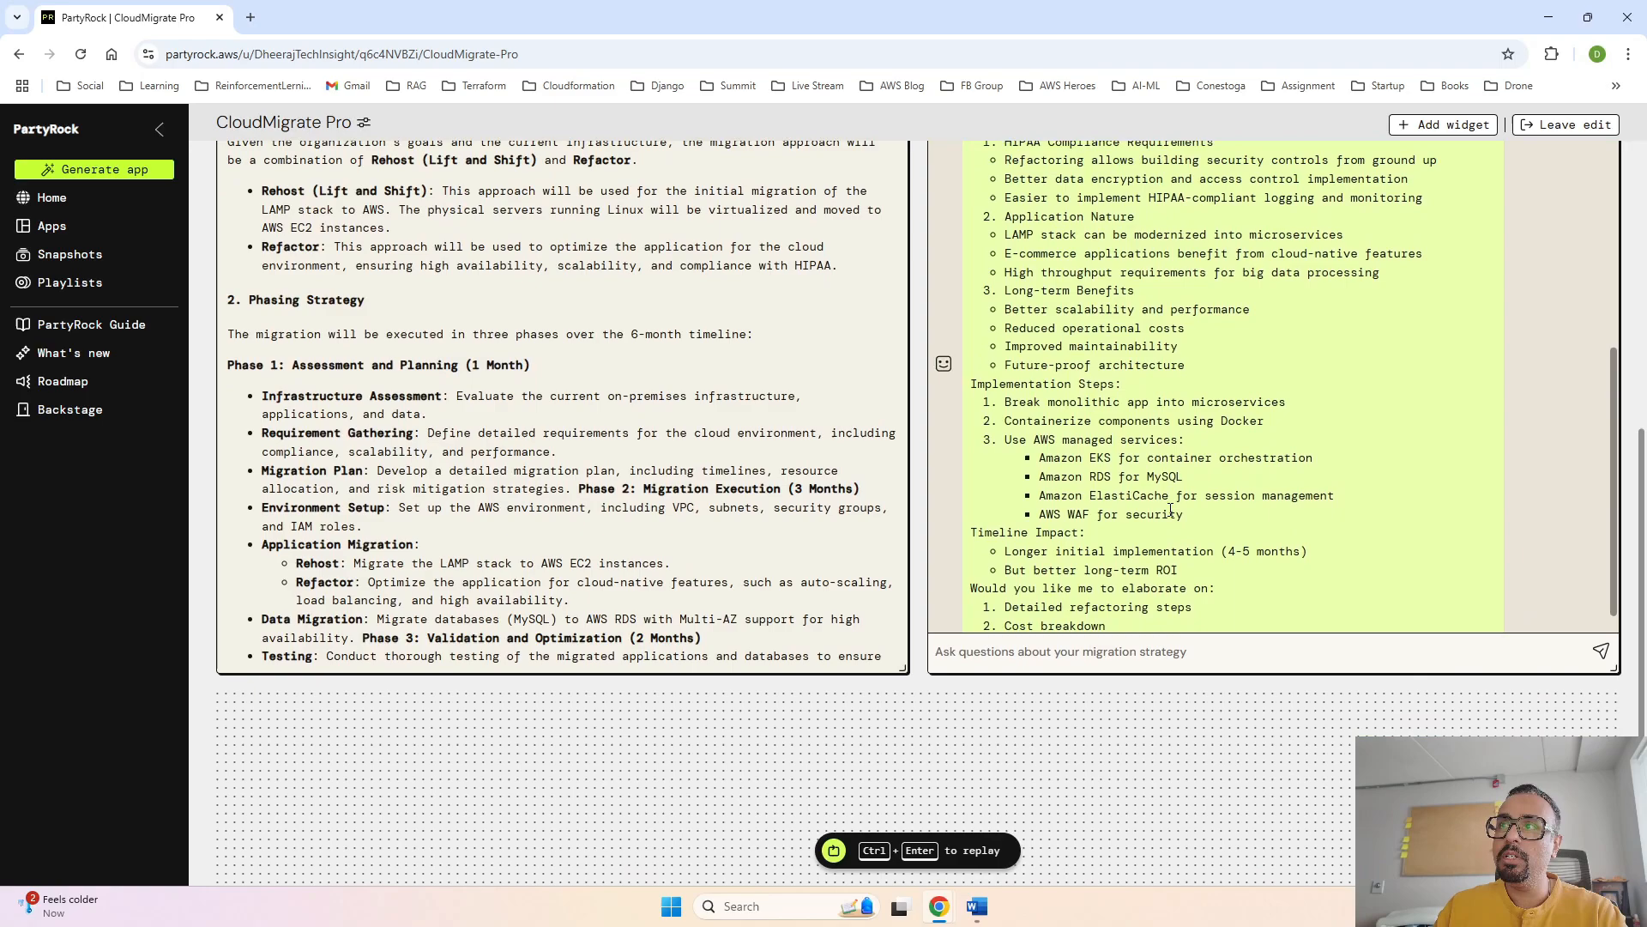
{"action": "scroll", "coordinate": [1197, 501], "scroll_direction": "down", "scroll_amount": 1}
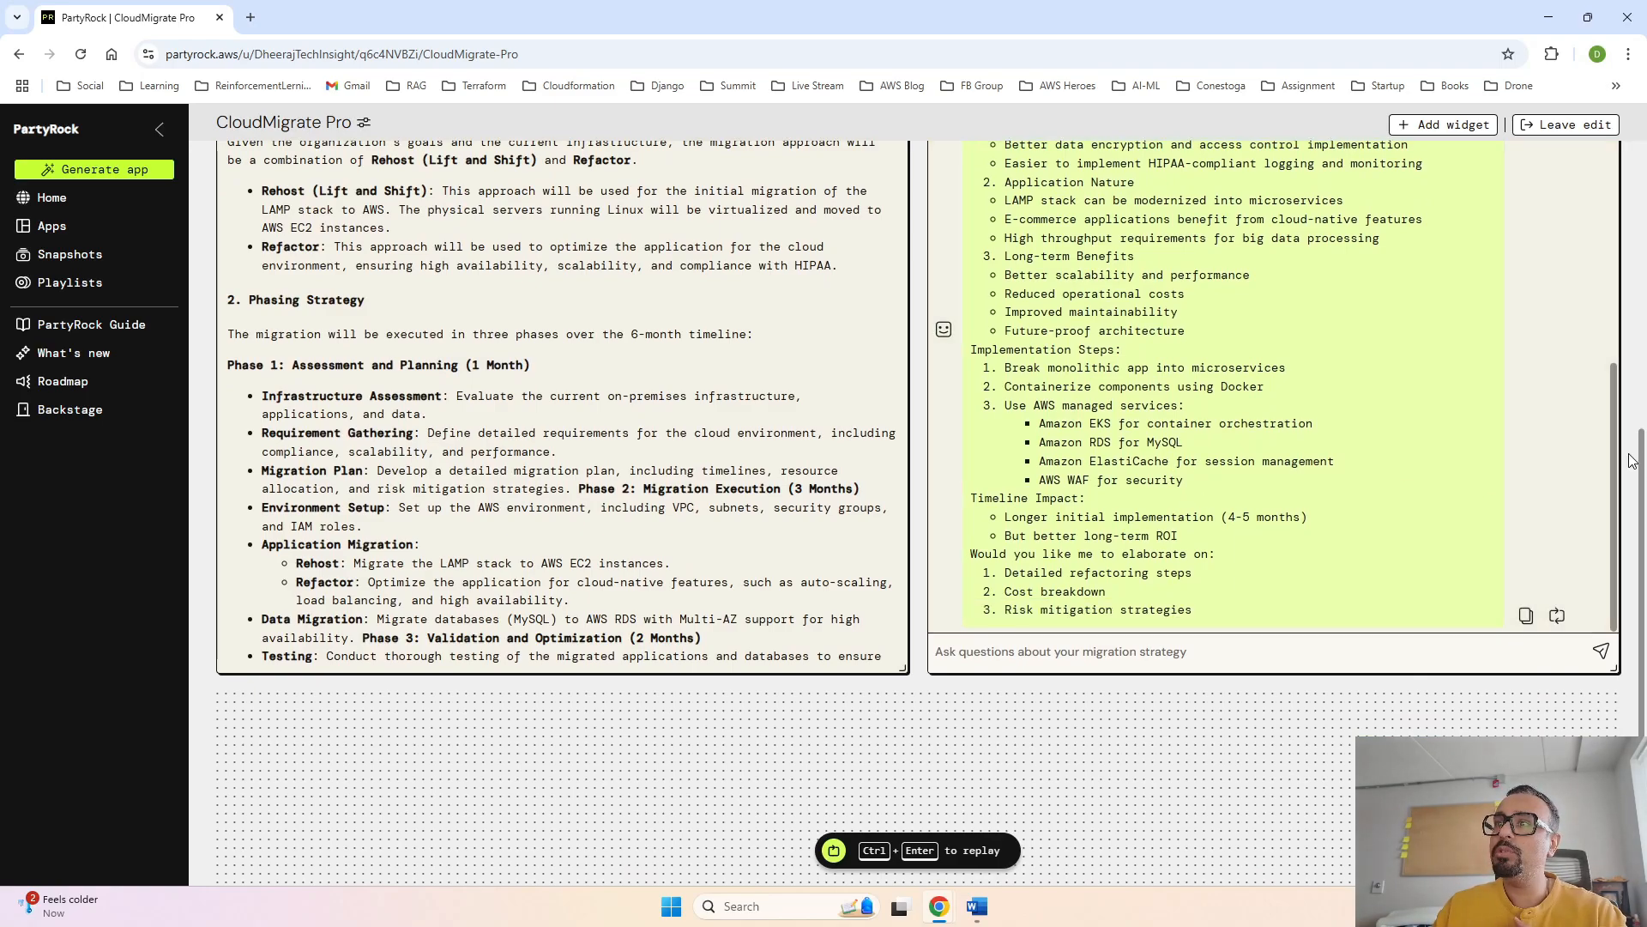
{"action": "scroll", "coordinate": [1632, 460], "scroll_direction": "up", "scroll_amount": 3}
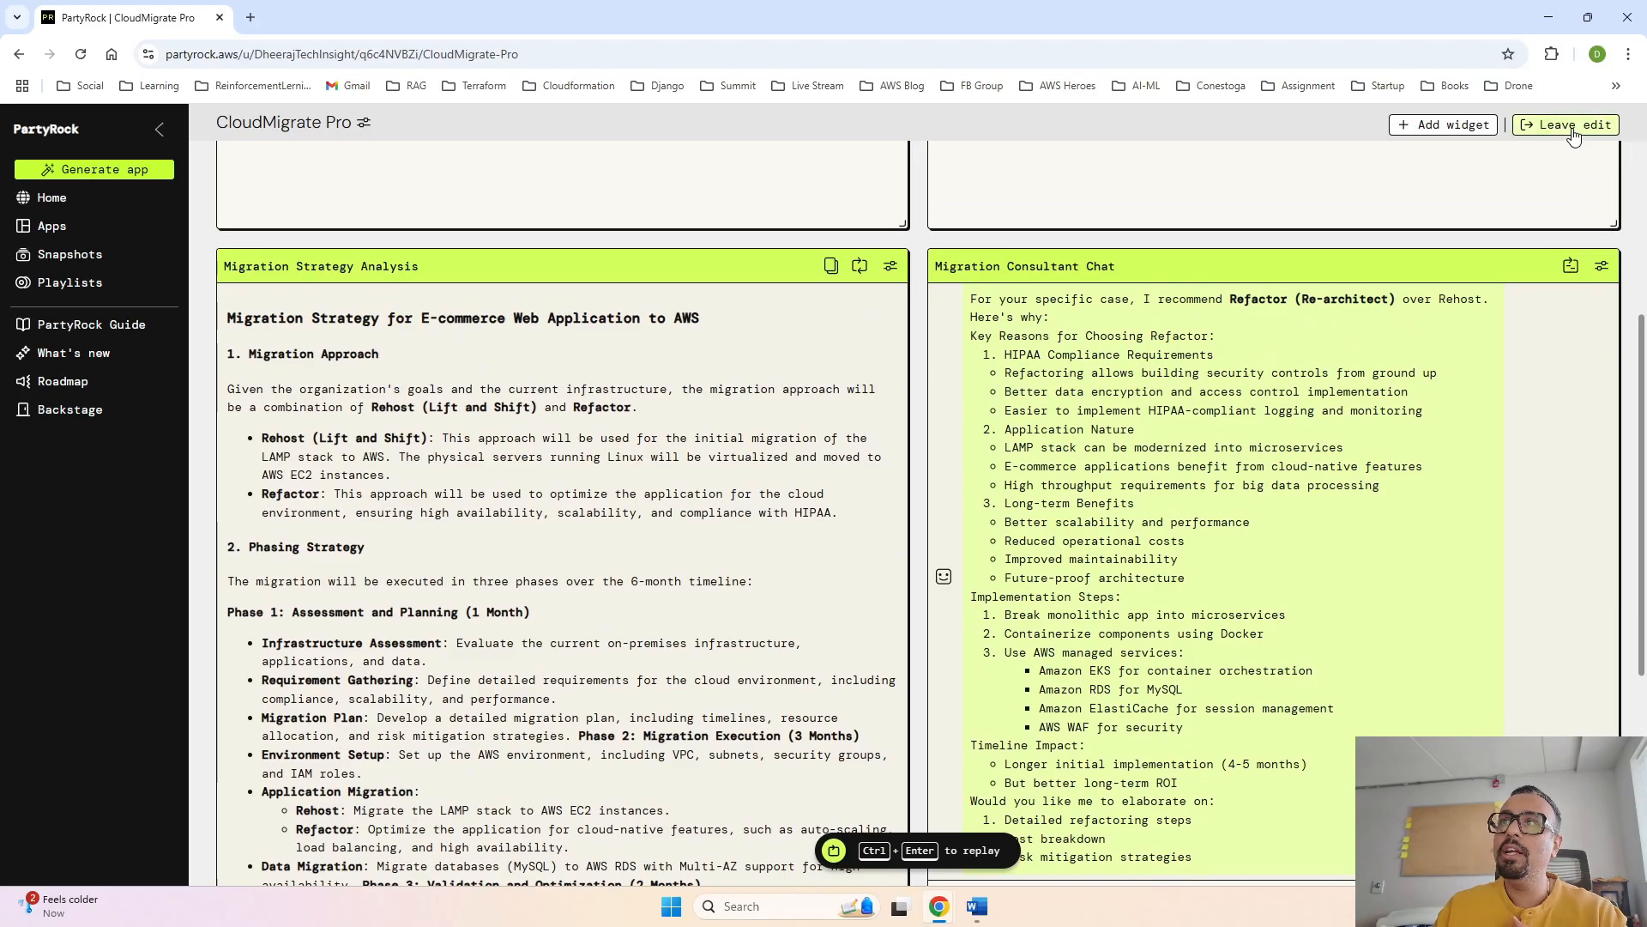
{"action": "left_click", "coordinate": [1573, 127]}
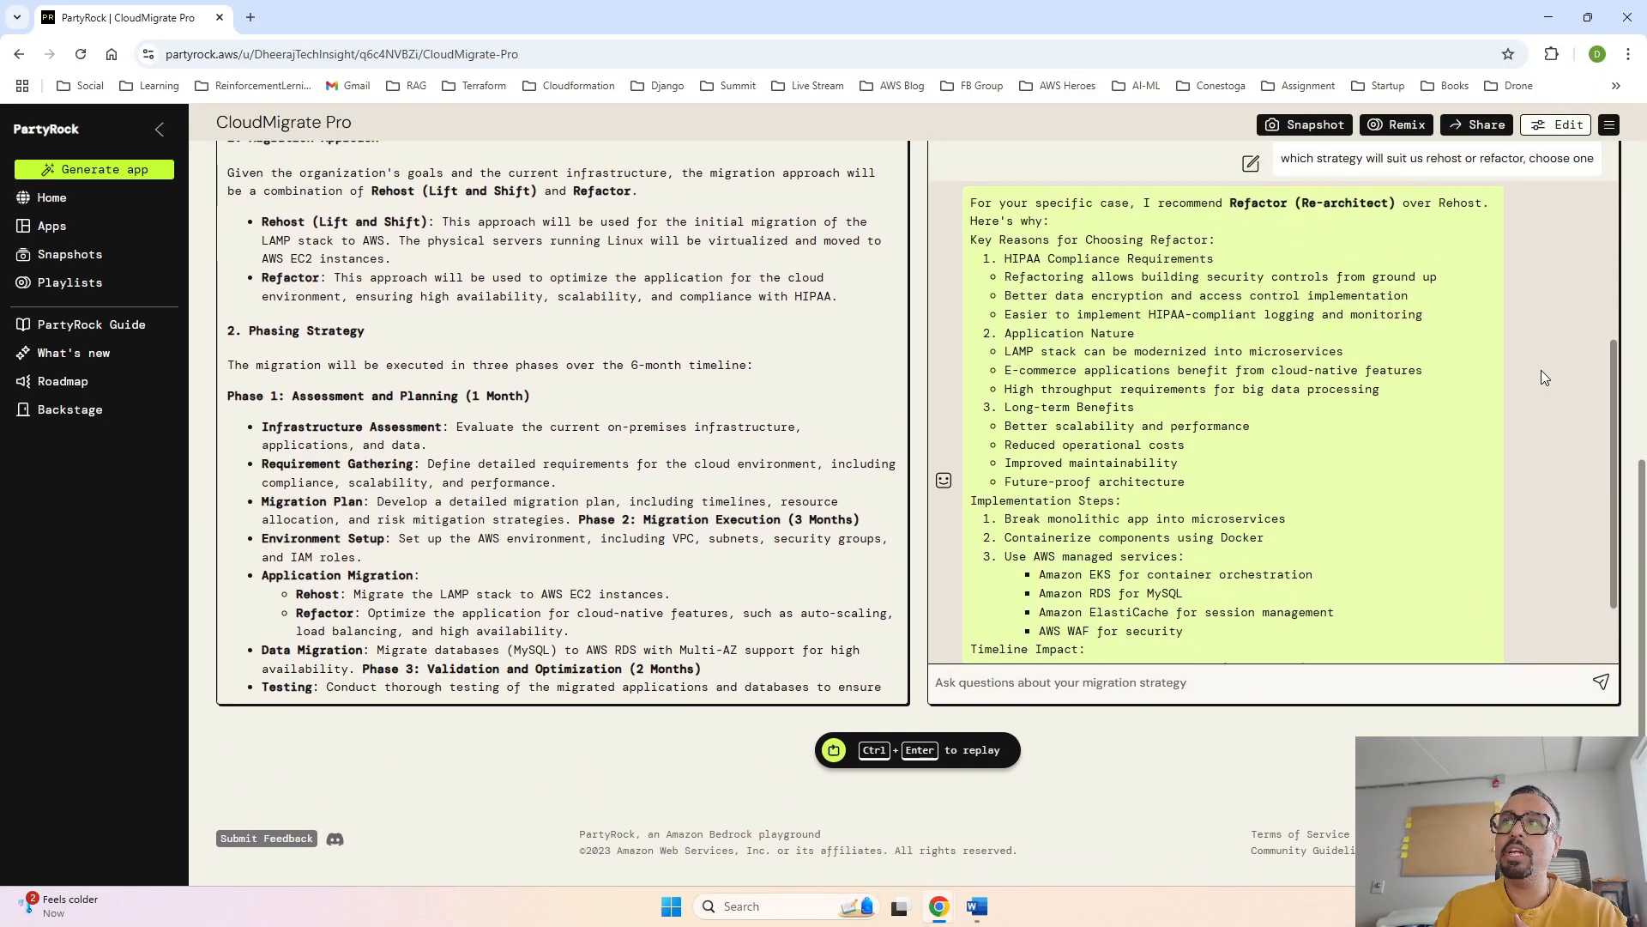
{"action": "scroll", "coordinate": [1633, 376], "scroll_direction": "up", "scroll_amount": 8}
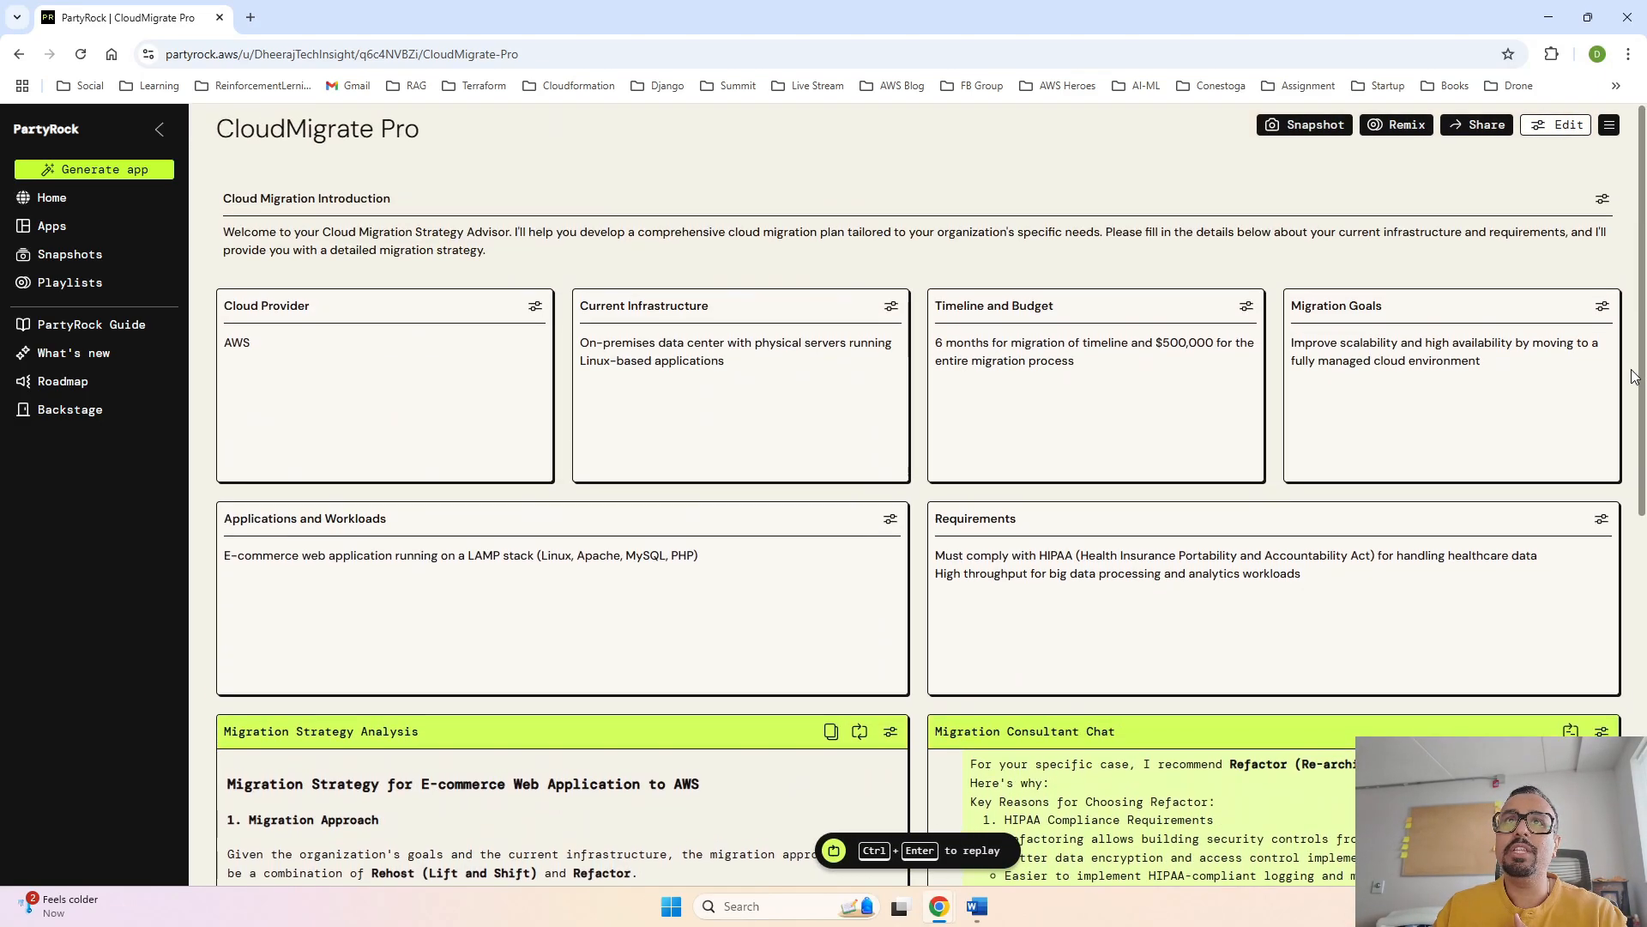